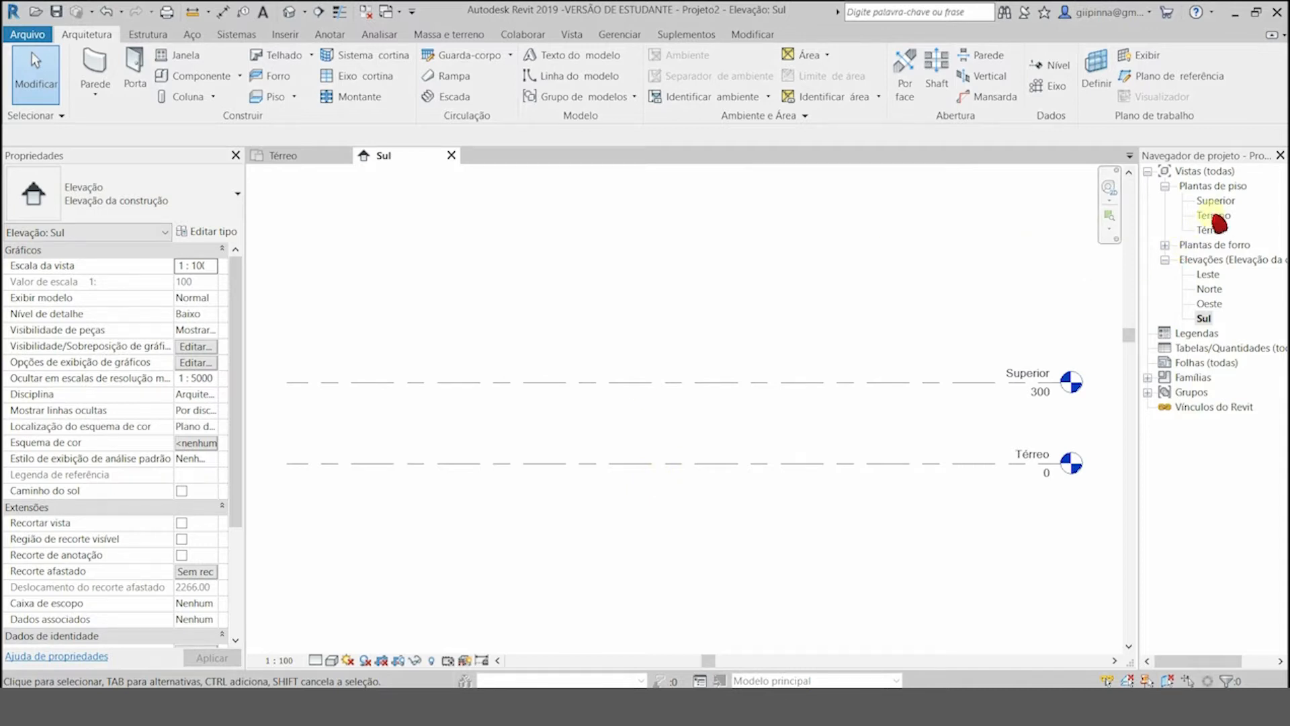
Step: Open the Térreo floor plan and start a wall using the basic wall type Genérico - 225 mm Alvenaria
double_click(1209, 228)
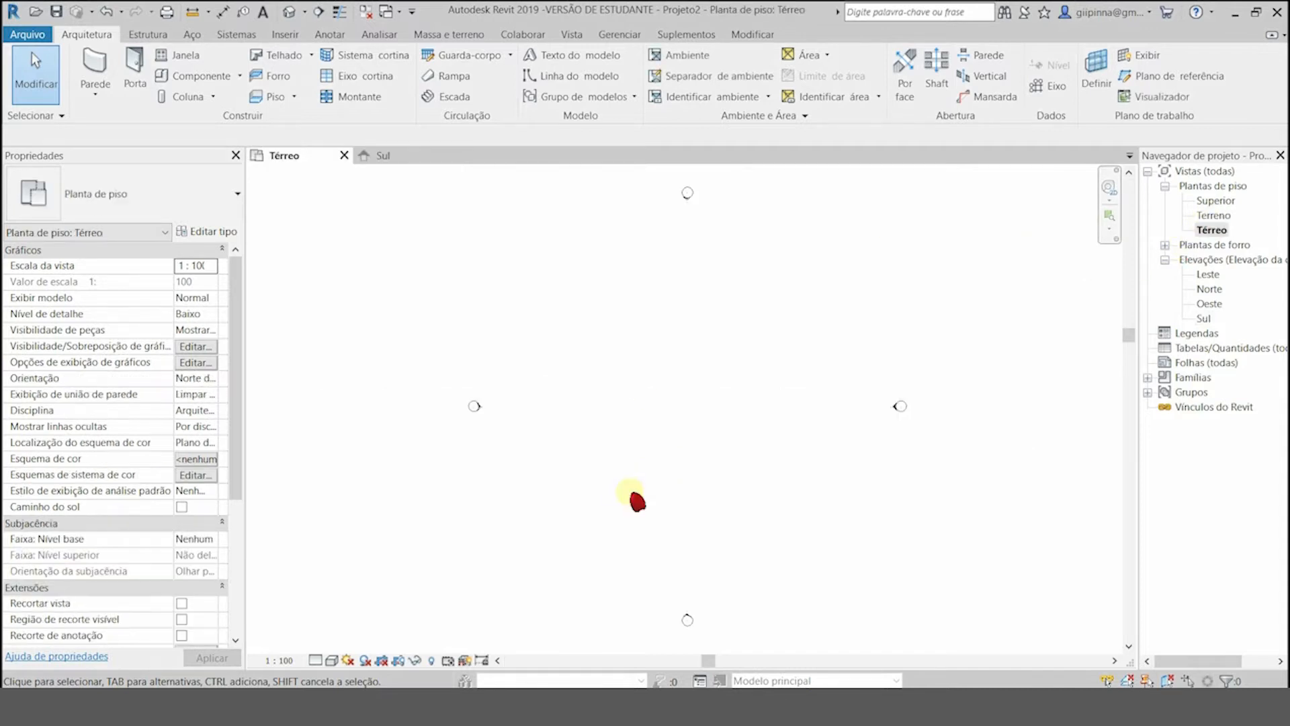
left_click(97, 77)
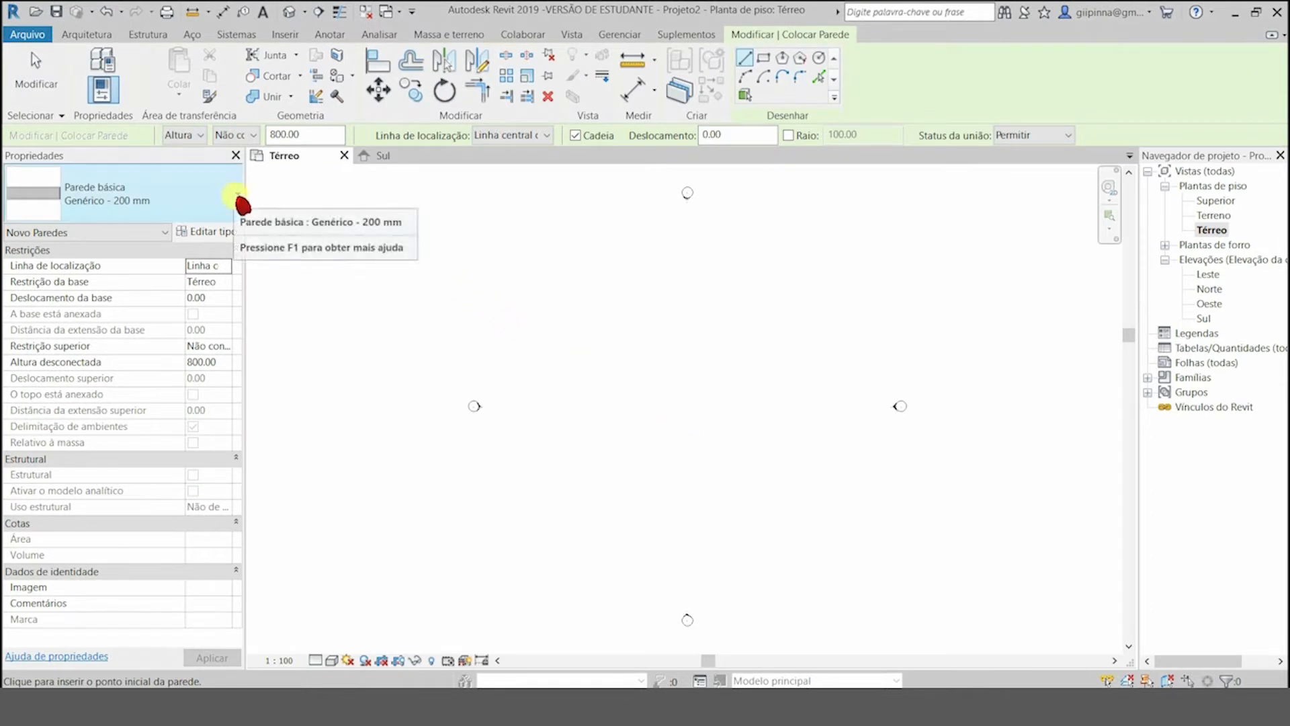
left_click(238, 197)
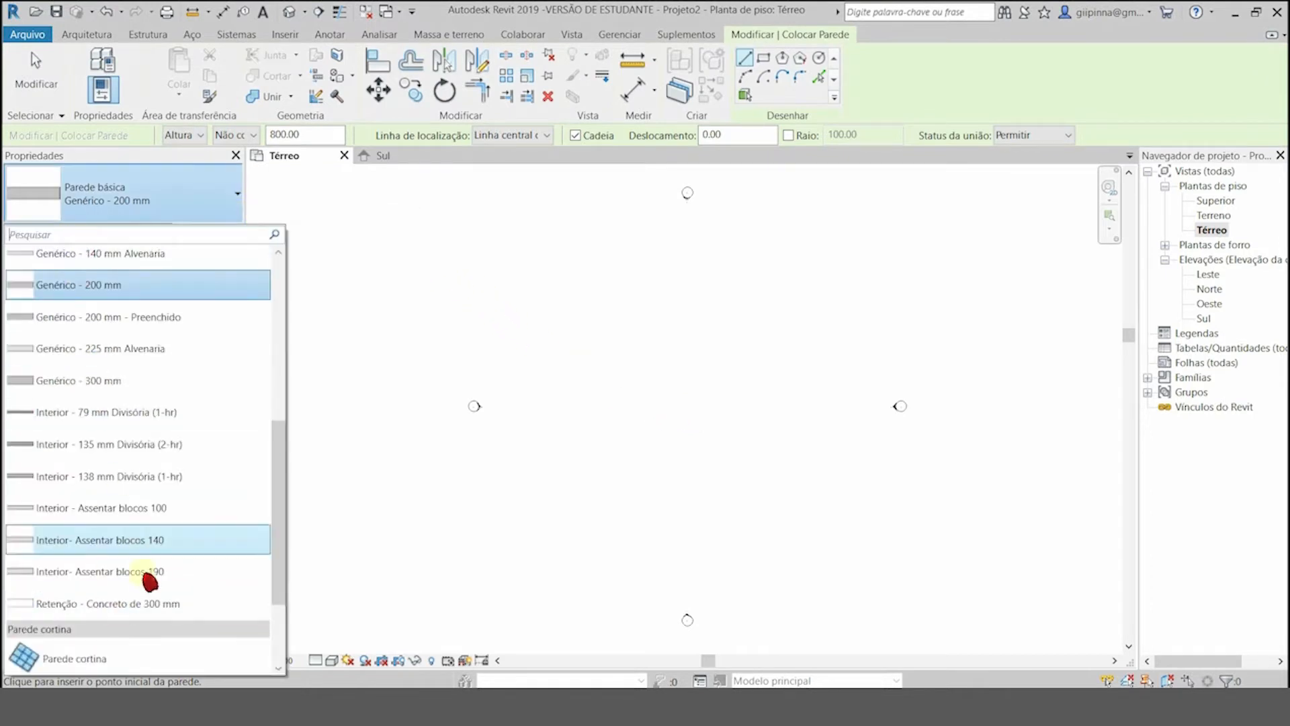
left_click_drag(283, 489, 296, 300)
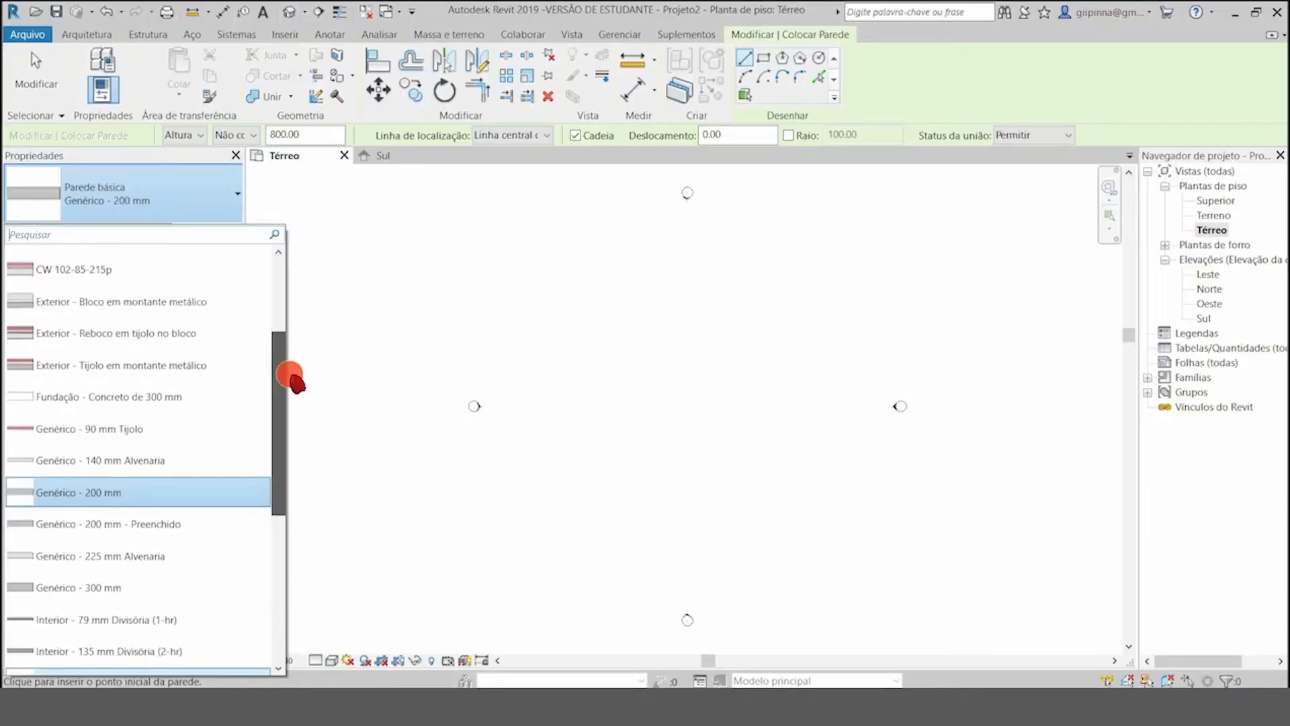
left_click_drag(293, 379, 293, 405)
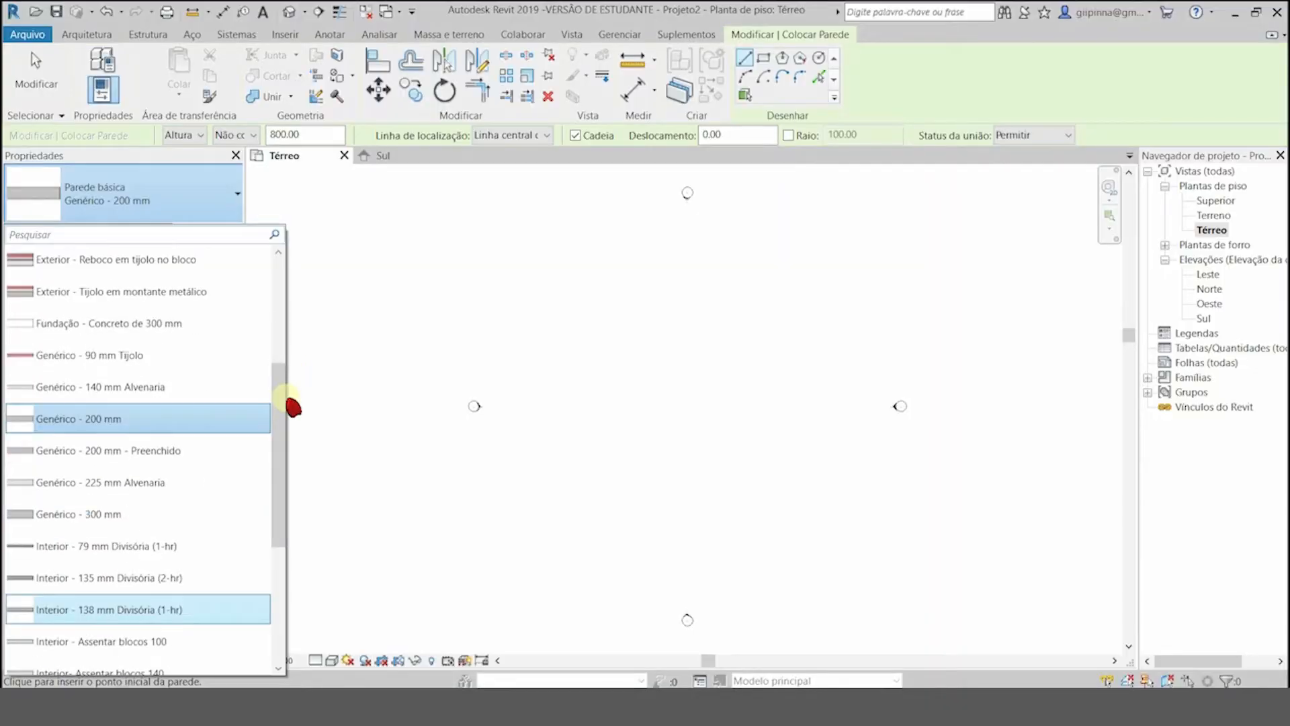
left_click(66, 427)
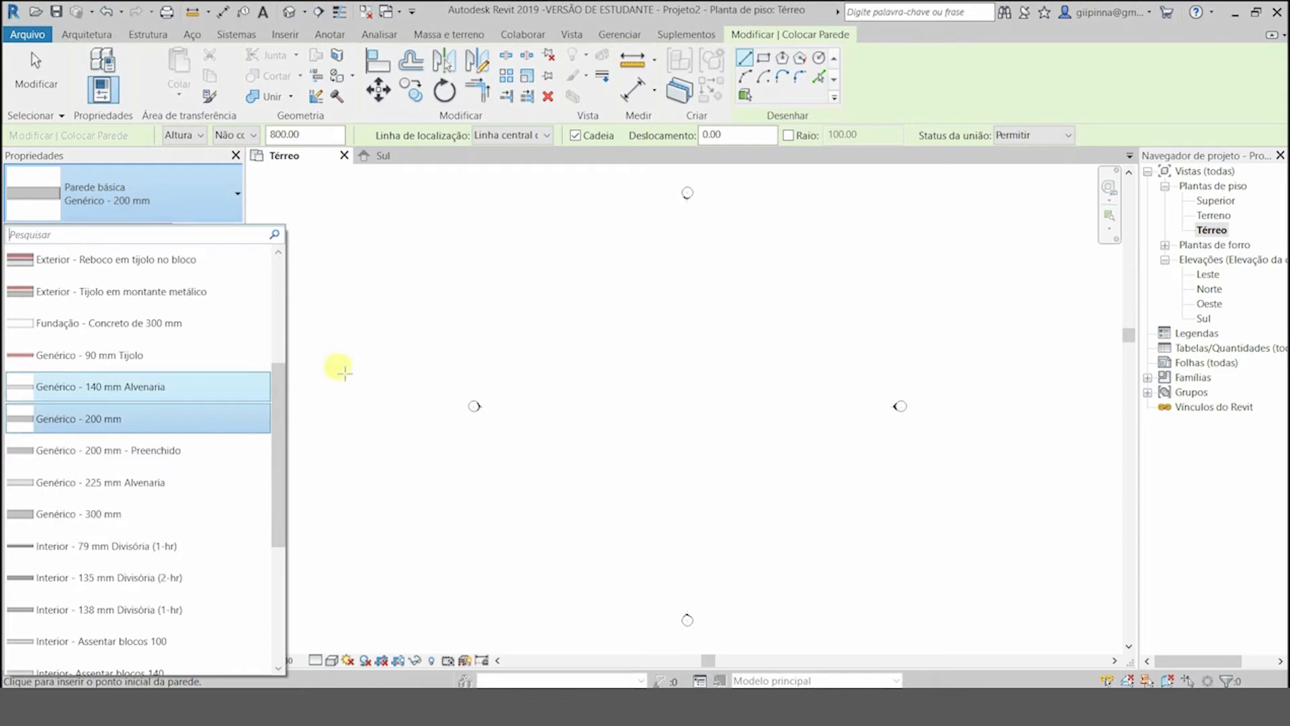
left_click(77, 422)
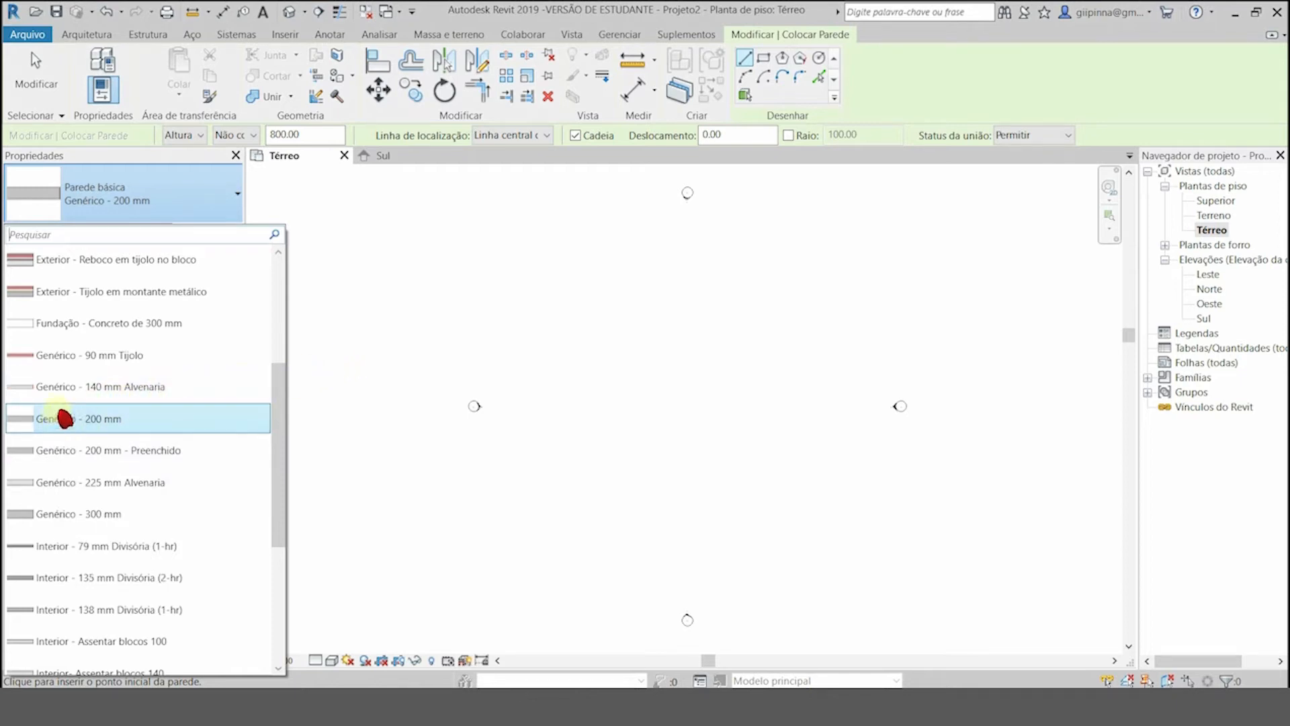
left_click_drag(276, 480, 280, 535)
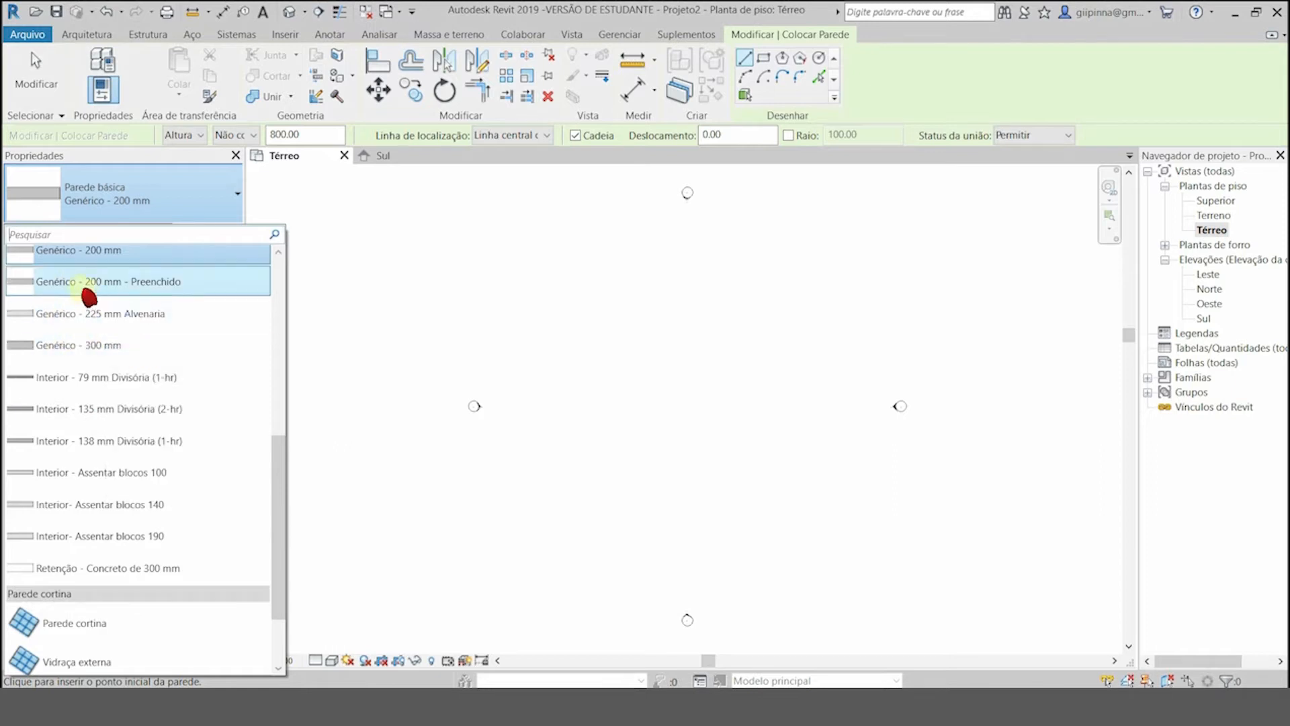
left_click(63, 313)
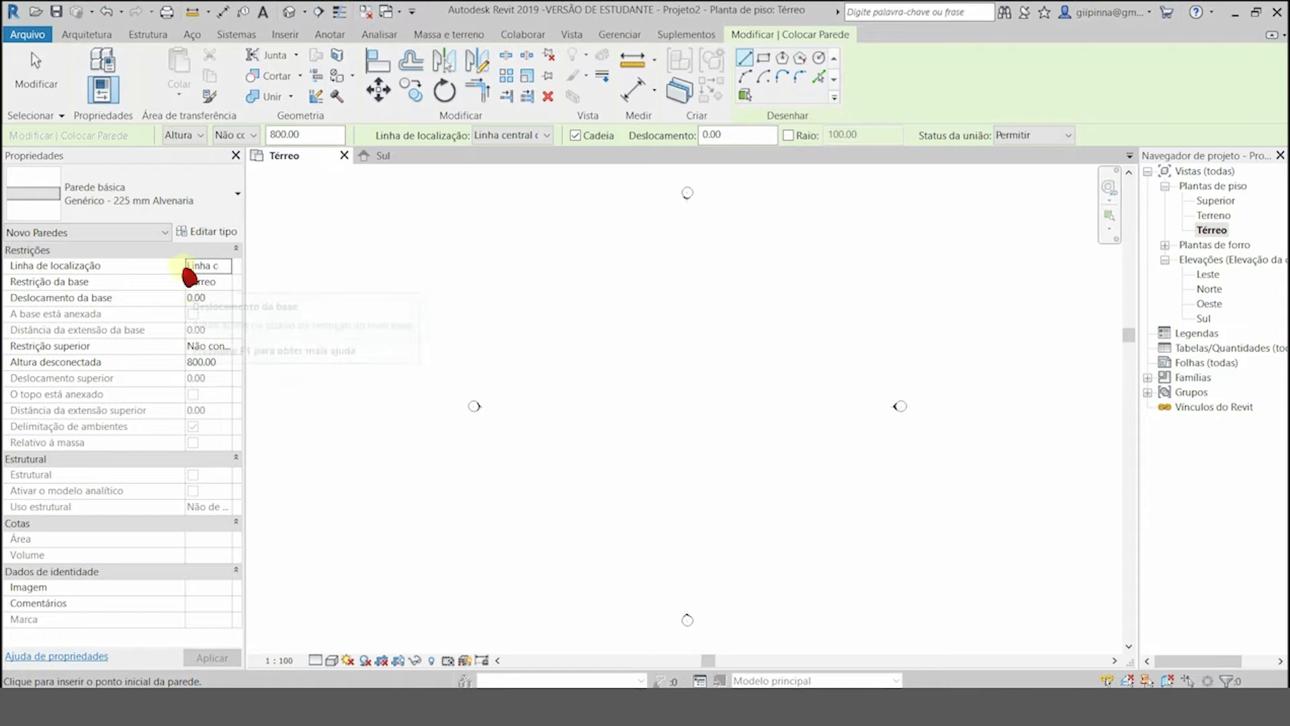
Step: Duplicate the selected wall type and name the copy Parede externa casa 25cm
left_click_drag(192, 287, 149, 308)
left_click(244, 304)
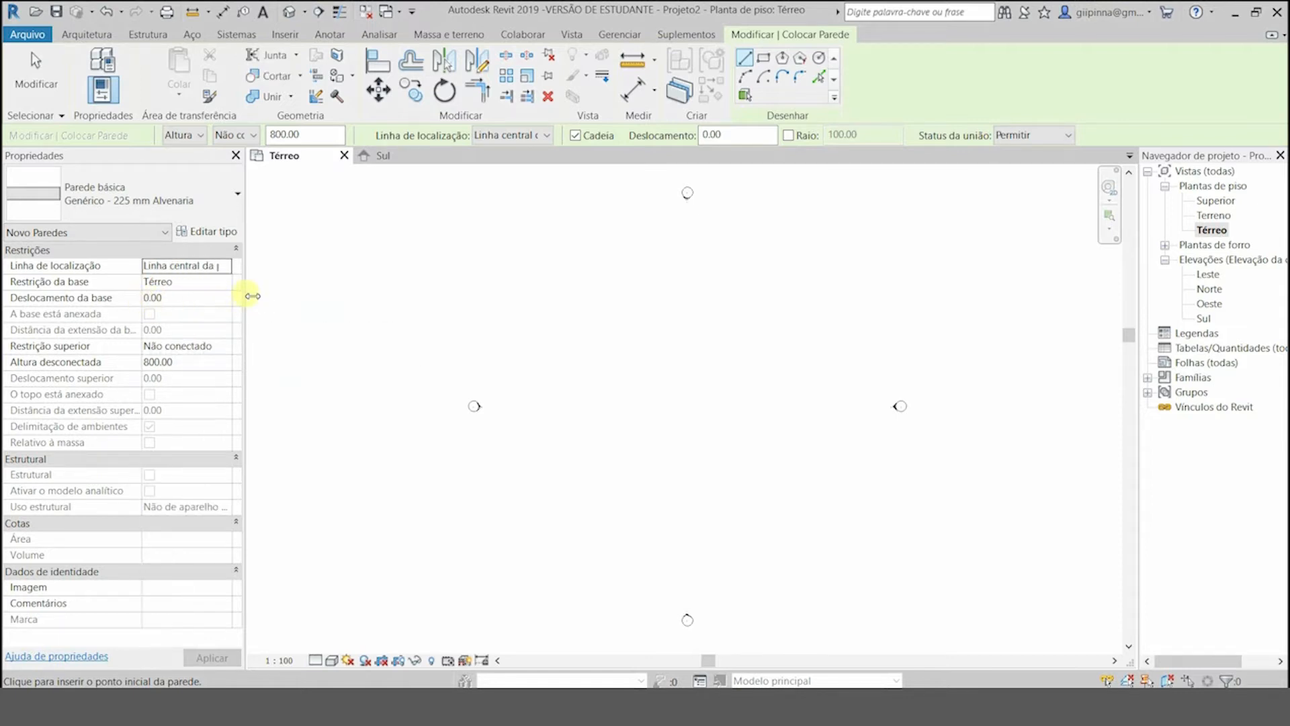
left_click(205, 235)
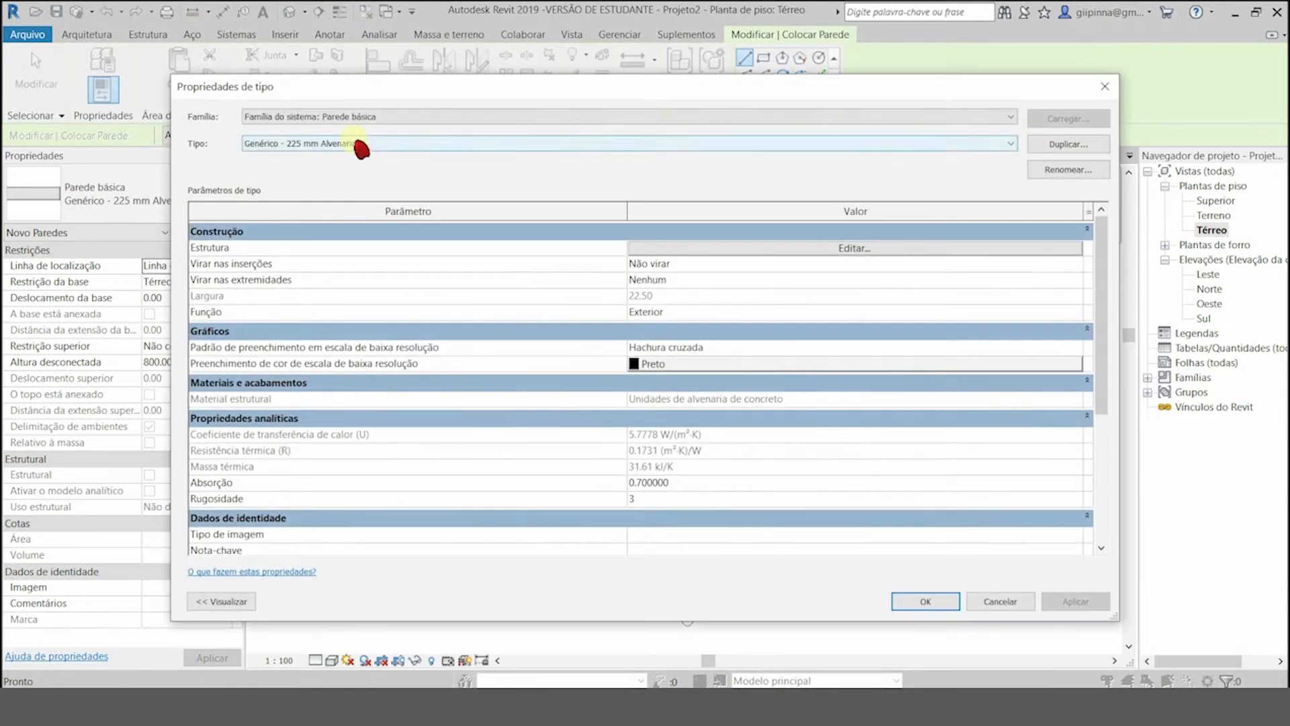
left_click(361, 145)
left_click(361, 145)
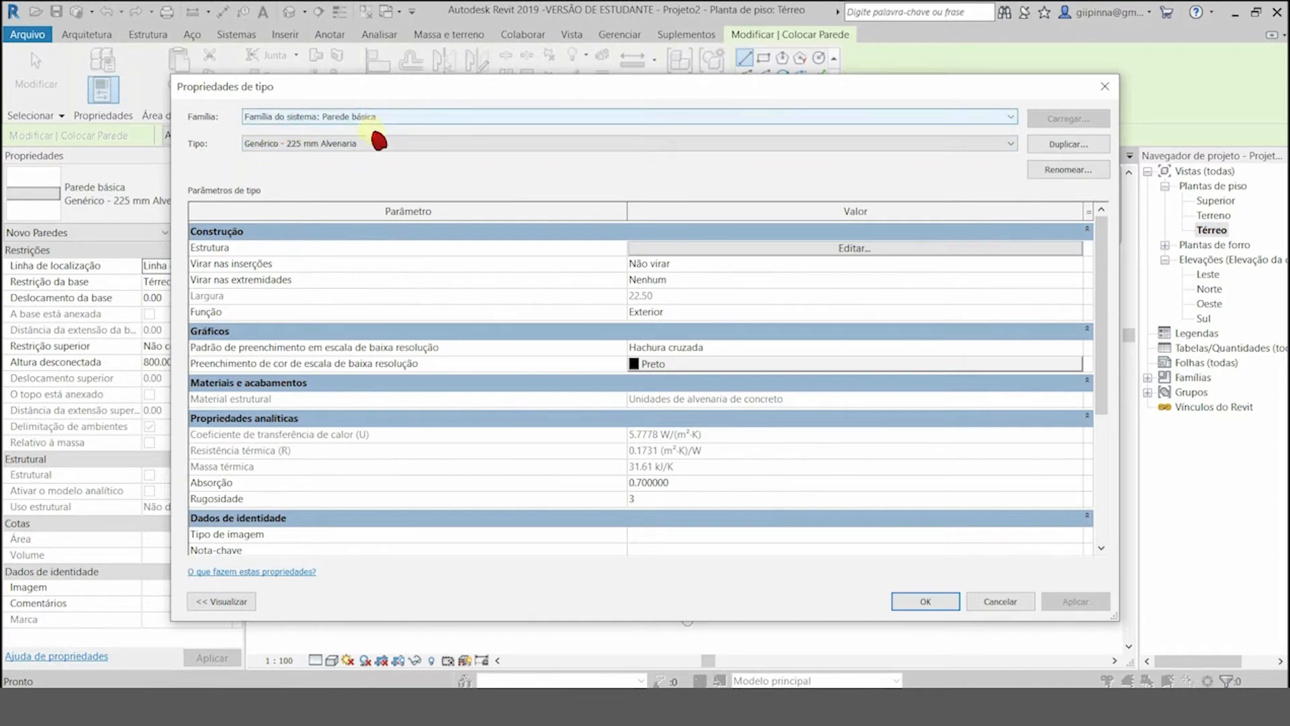
left_click(1069, 144)
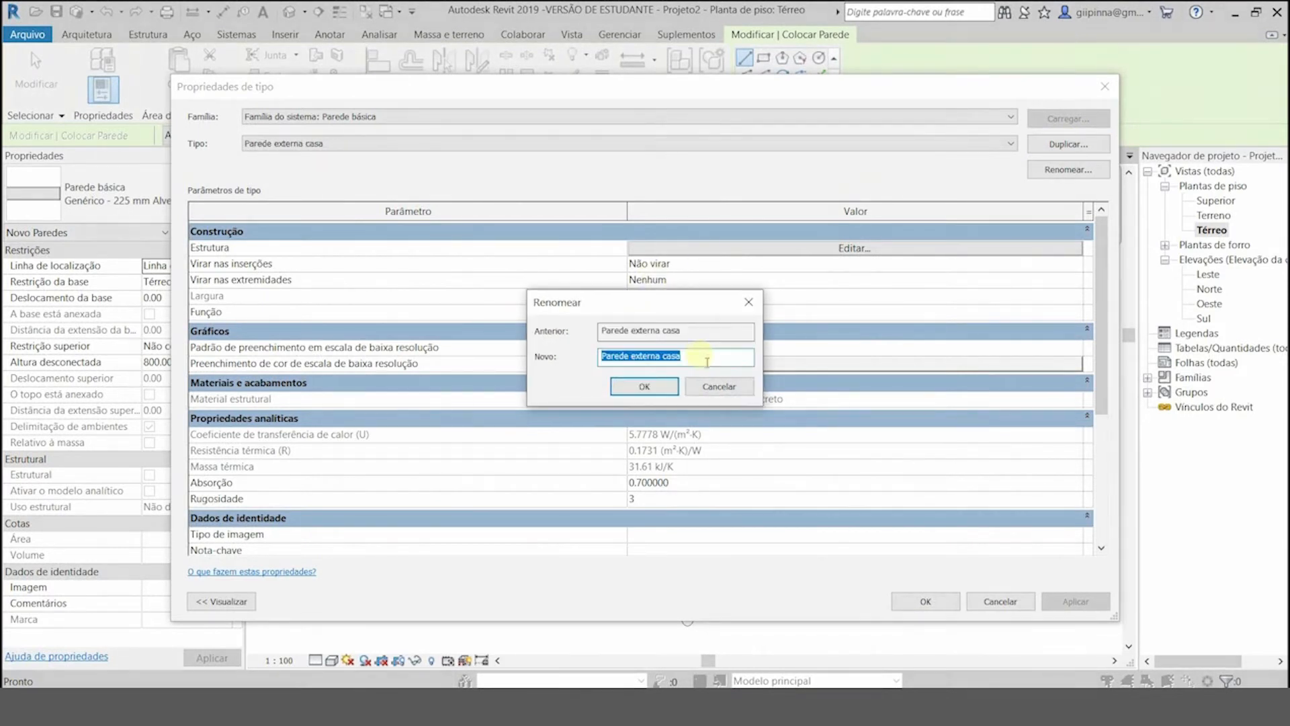
left_click(699, 356)
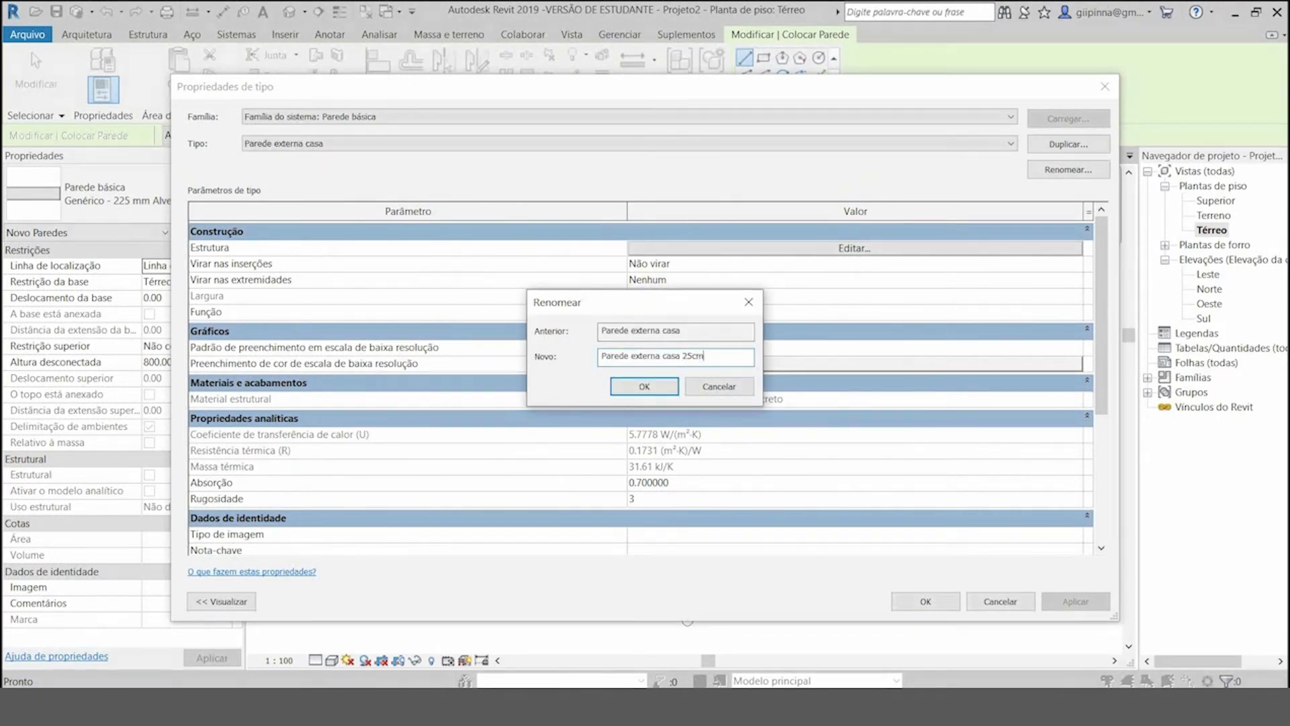
key("Return")
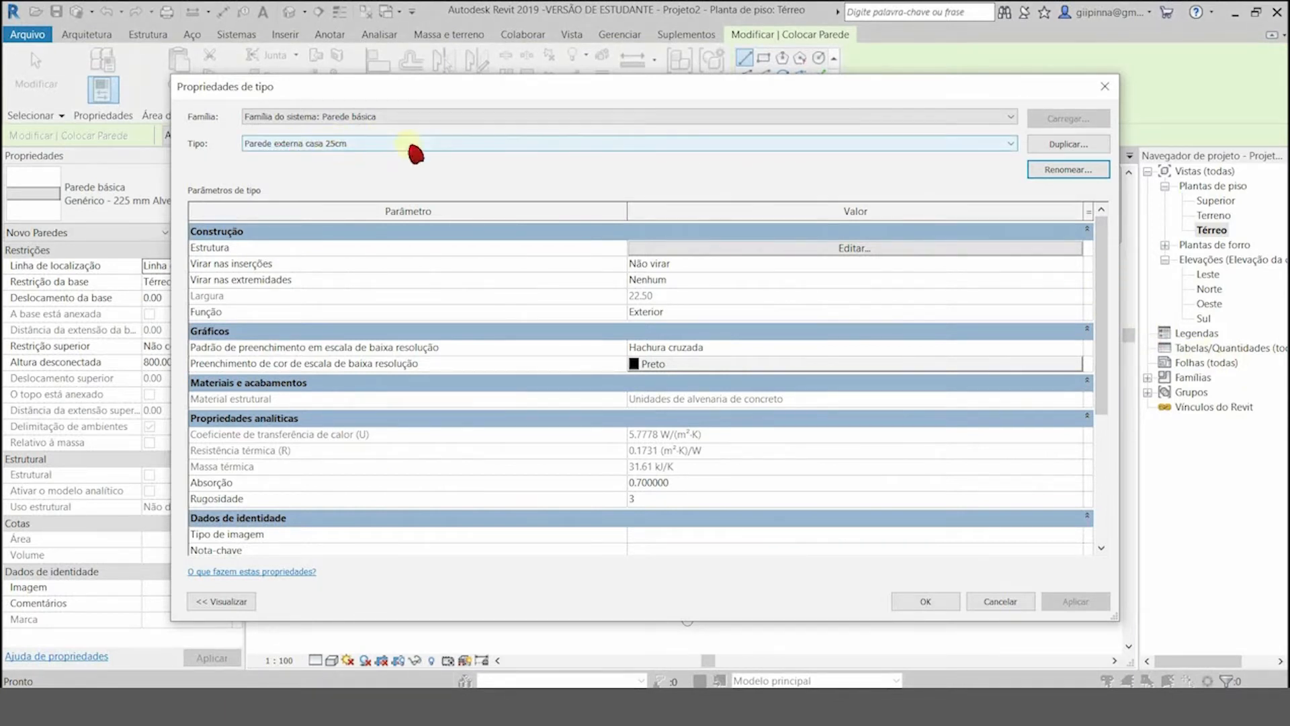
Step: In the wall type's assembly, set the structure layer's thickness to 25 cm and its material to Tijolo, Comum
left_click(748, 250)
left_click(645, 247)
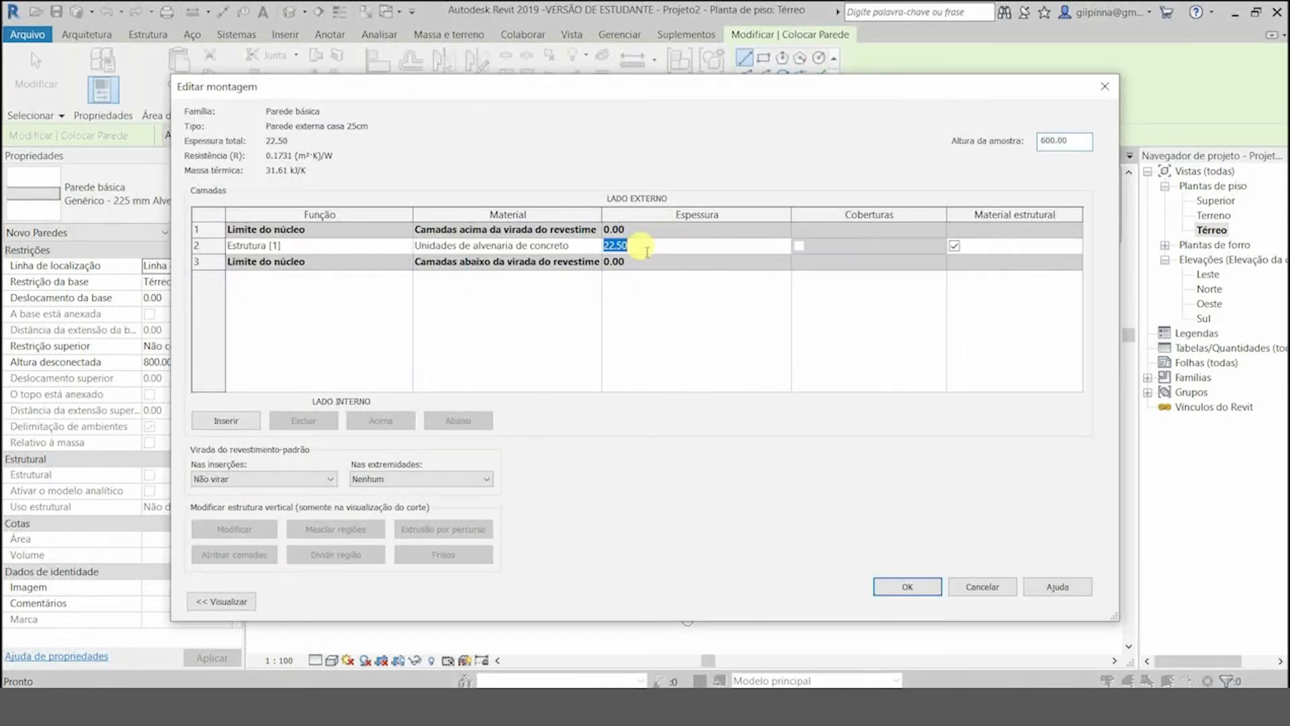
type("25")
key("Tab")
left_click(339, 199)
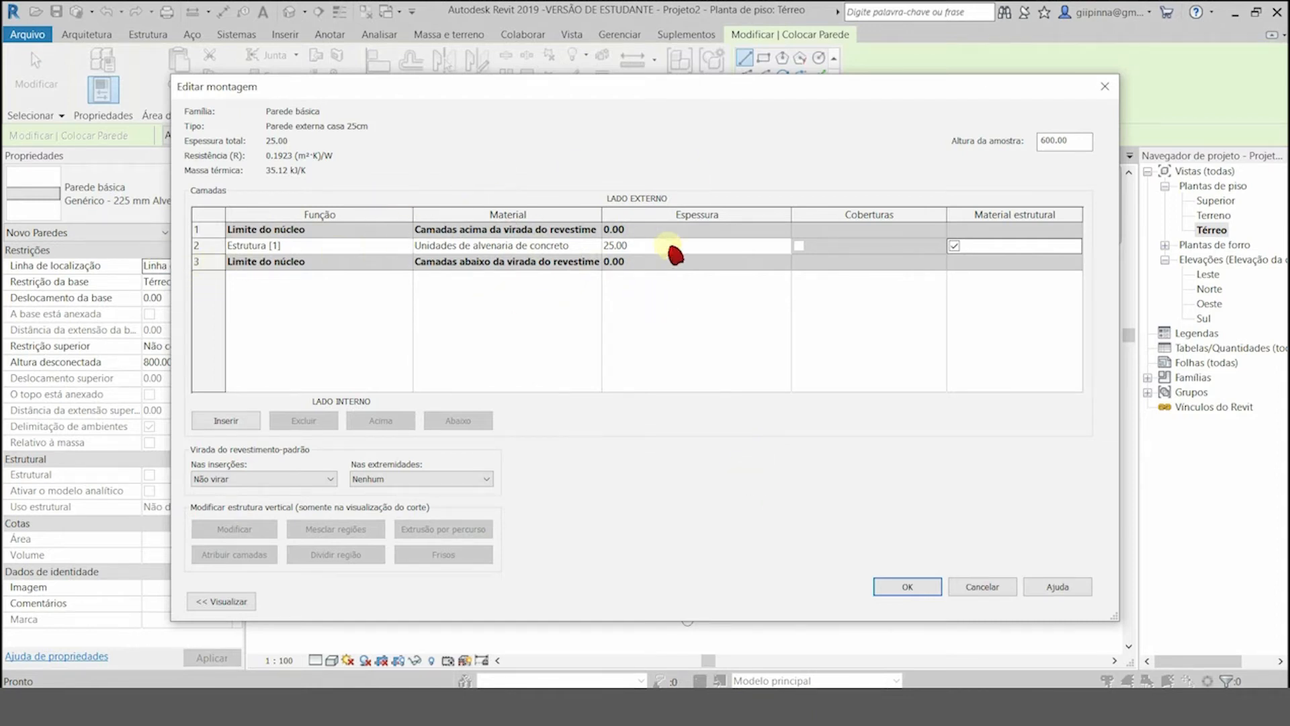
left_click(596, 250)
left_click(596, 248)
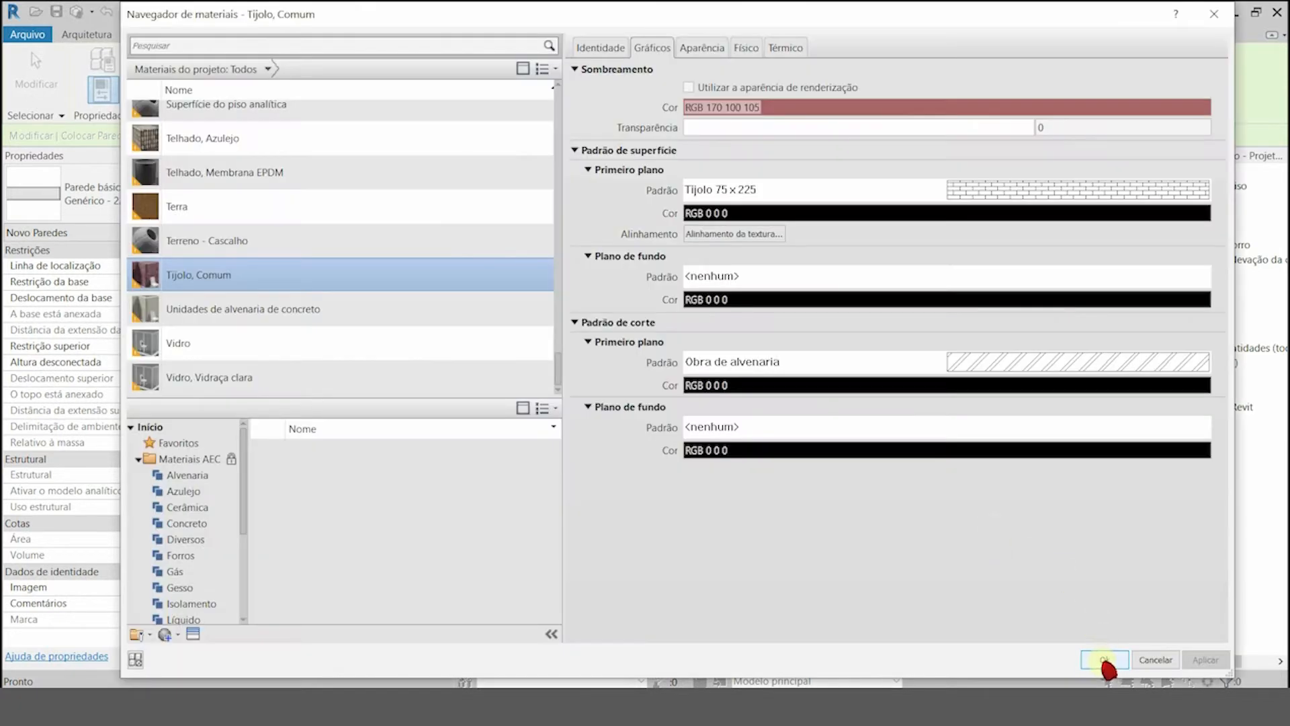
left_click(1100, 659)
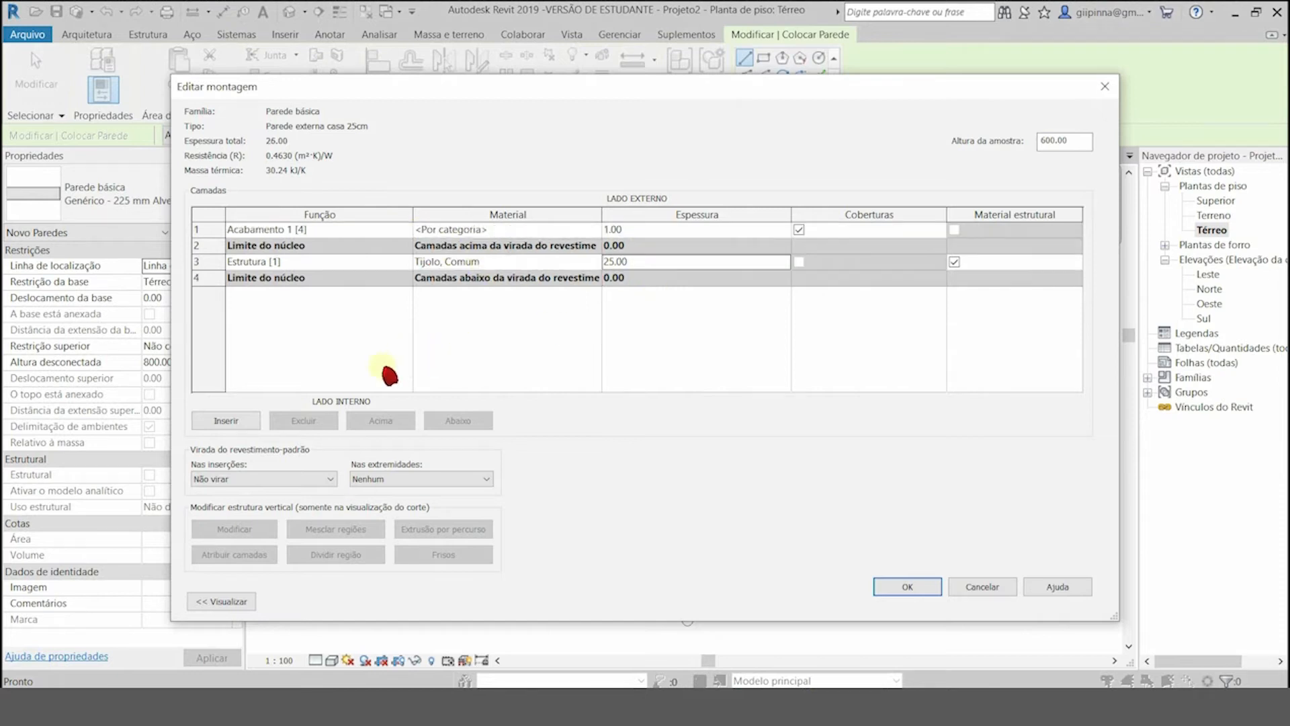
Step: Add an Acabamento 1 [4] layer 1 cm thick on the interior side of the core and accept the wall assembly
left_click(222, 421)
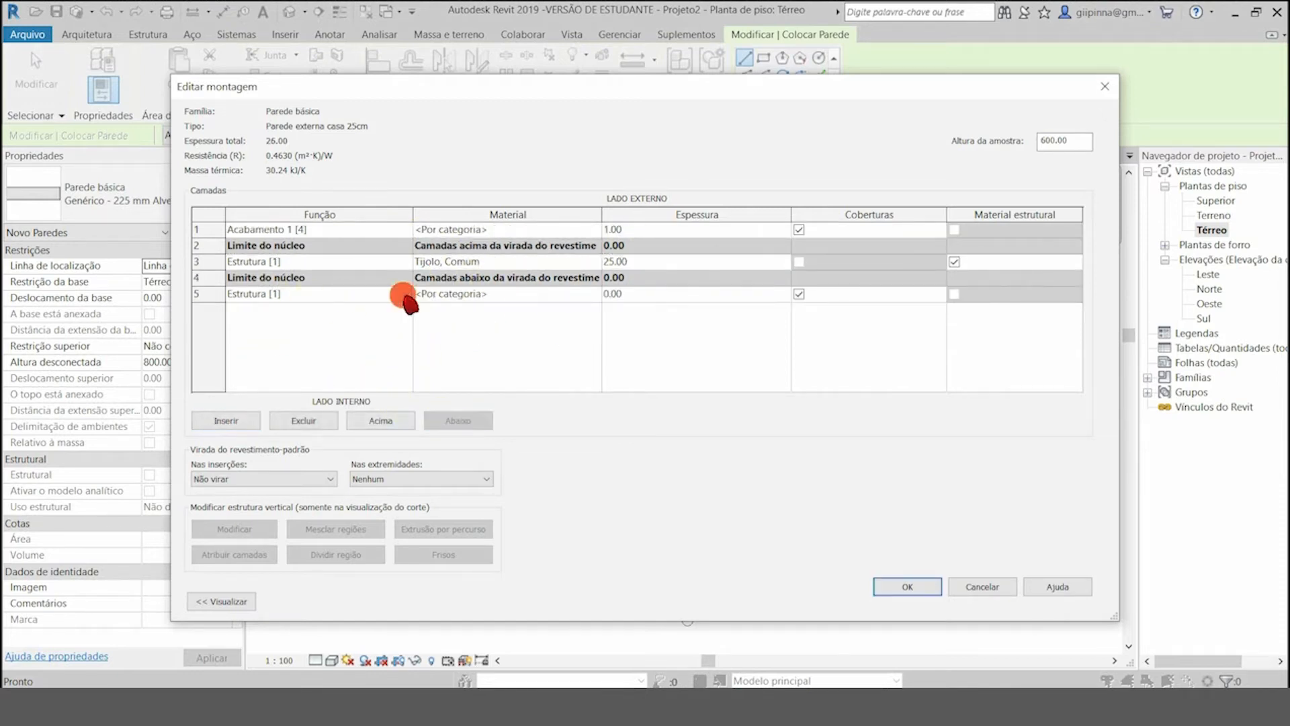
left_click(405, 294)
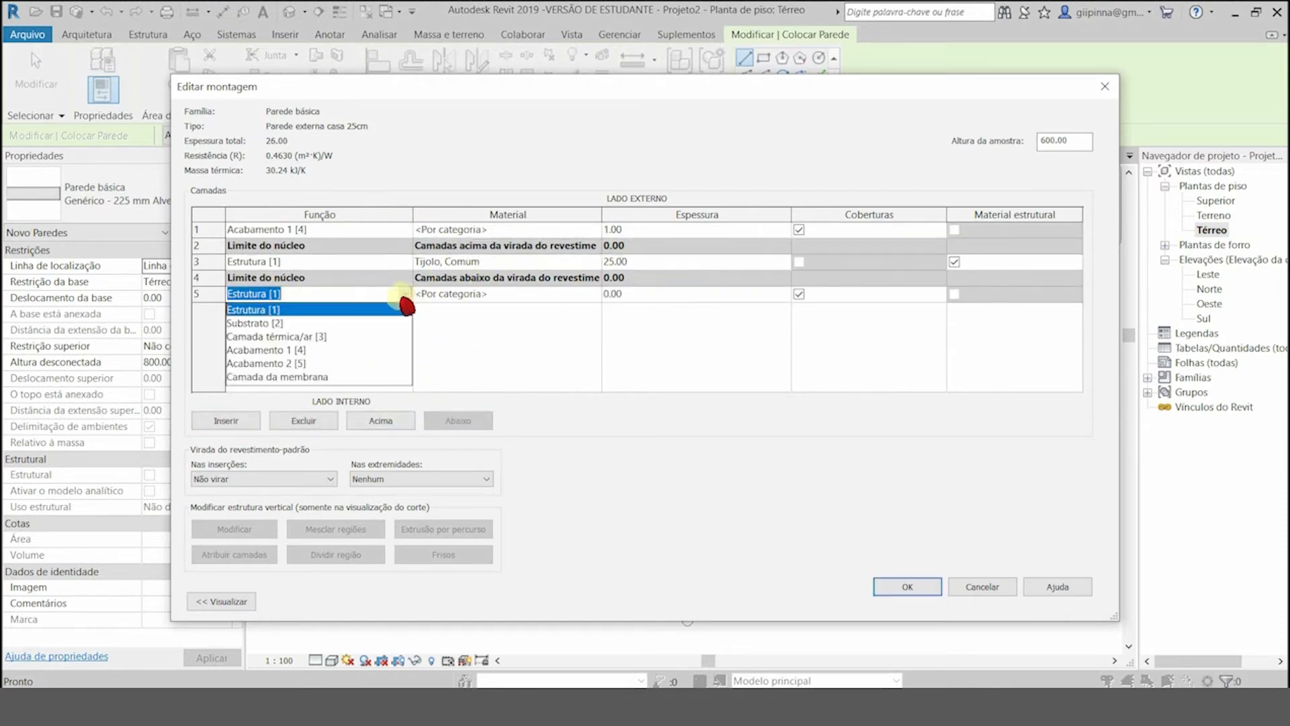
left_click(302, 350)
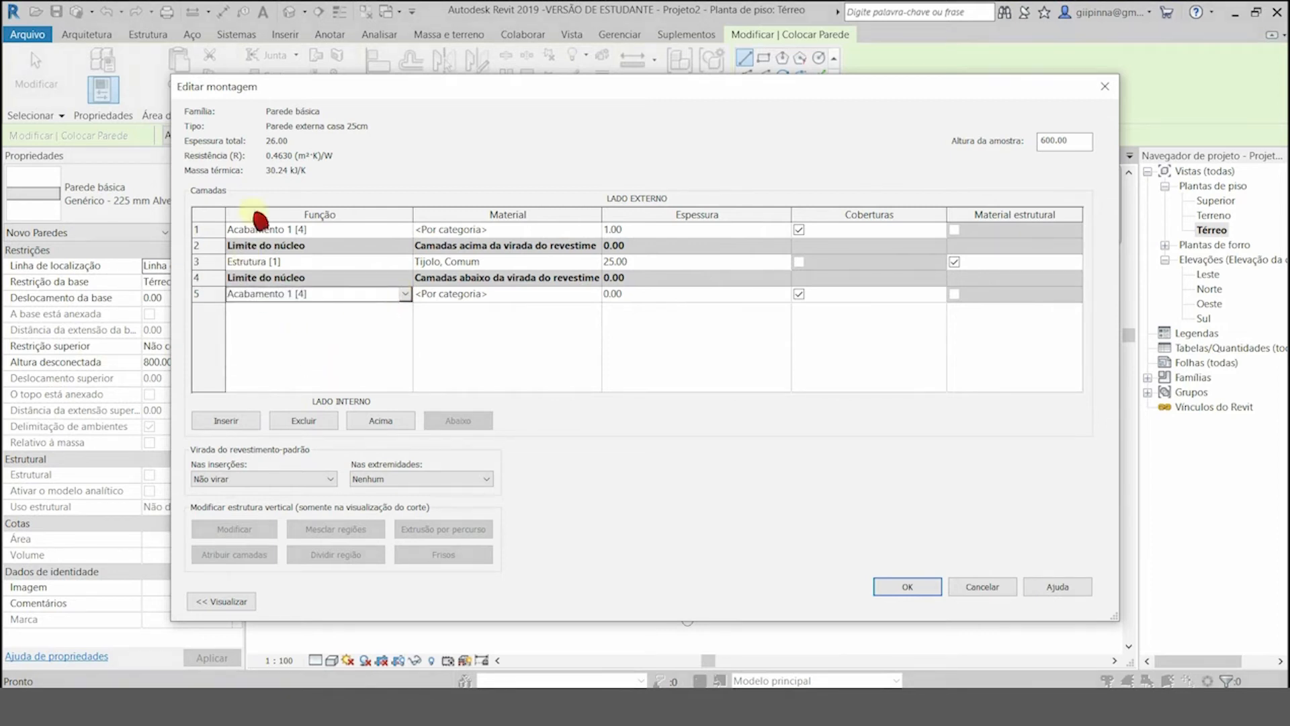
left_click(645, 293)
type("1")
key("Return")
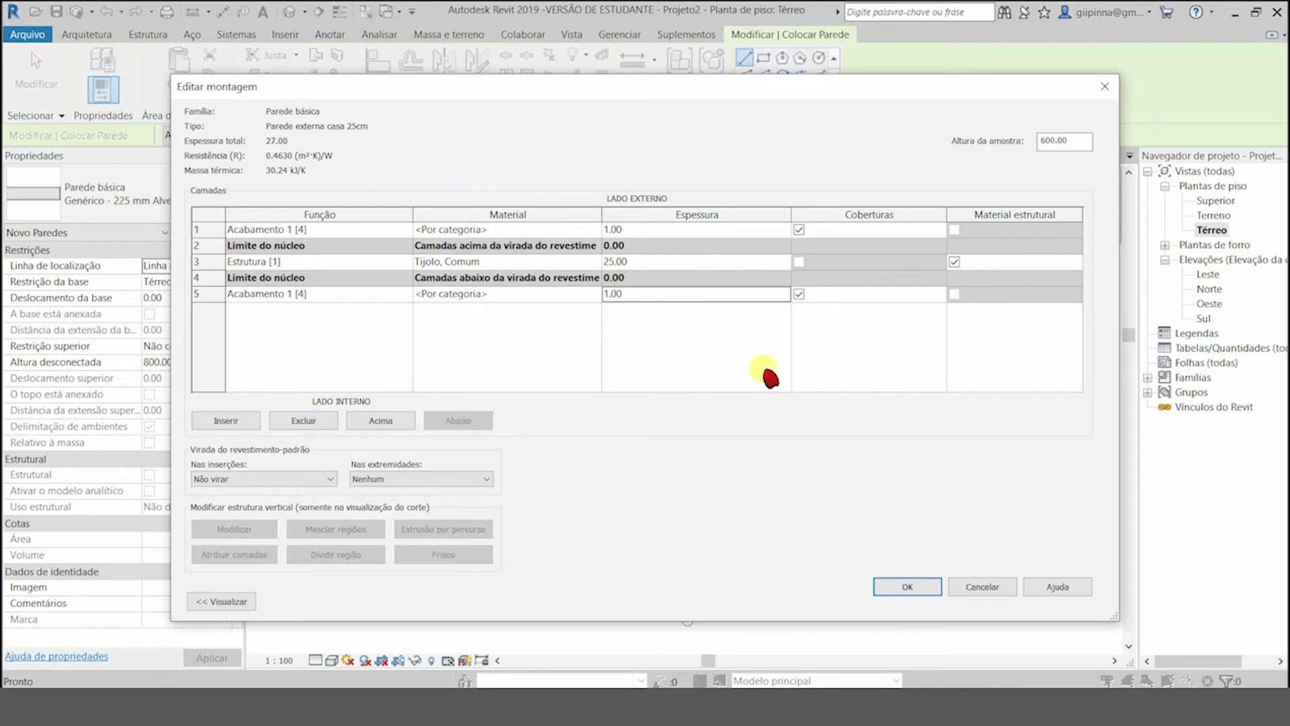
left_click(907, 587)
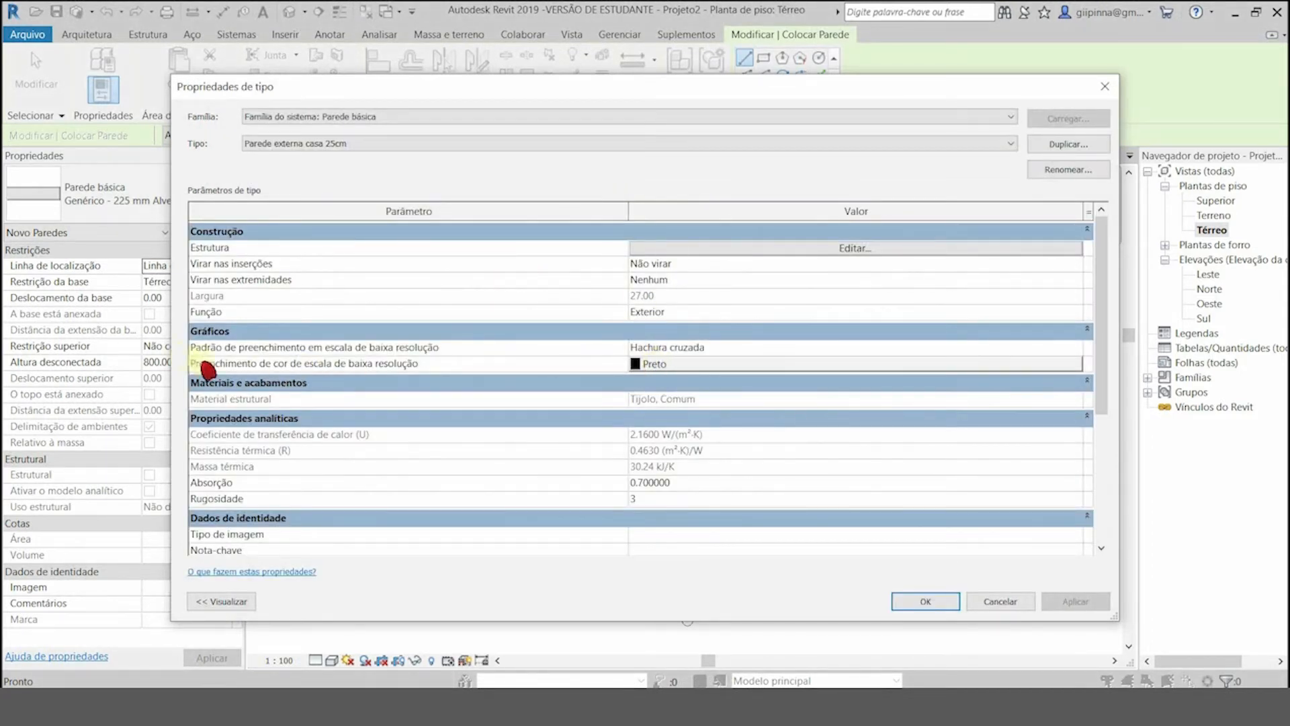
Step: Set the wall type's coarse-scale fill pattern to Preenchimento sólido
left_click(1079, 347)
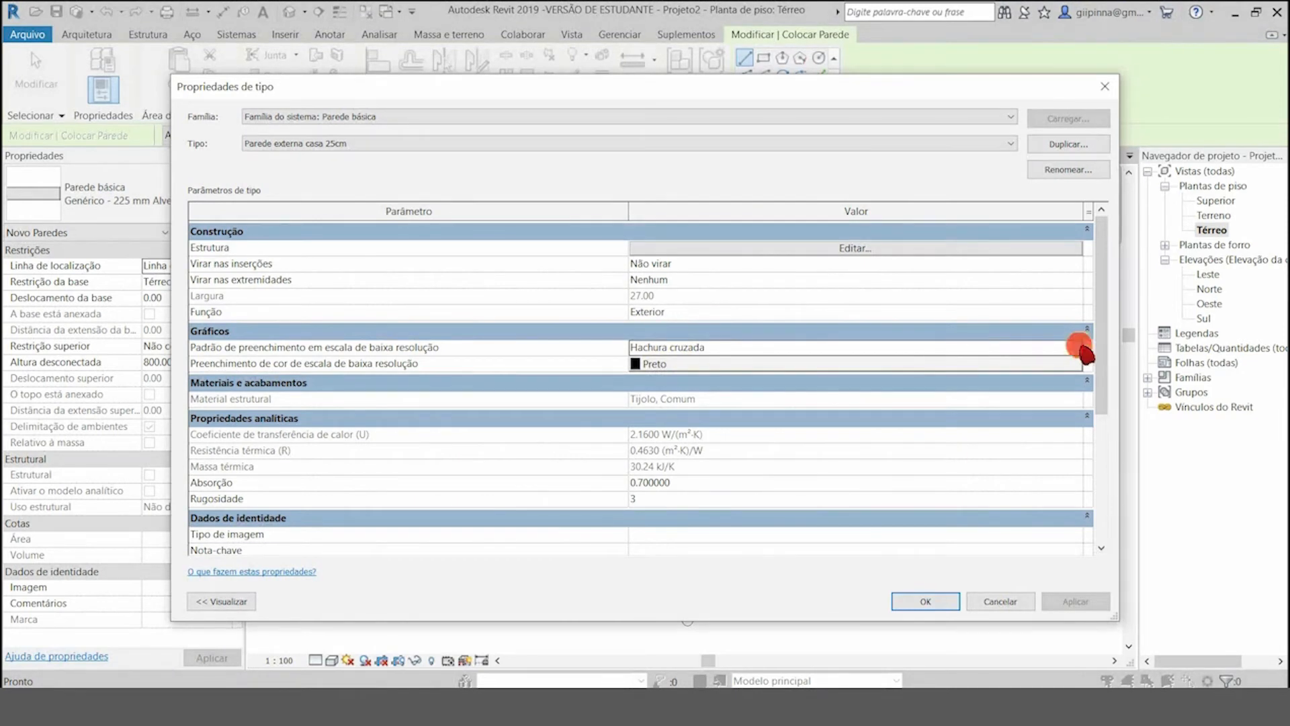
left_click(1082, 348)
left_click_drag(800, 356, 793, 288)
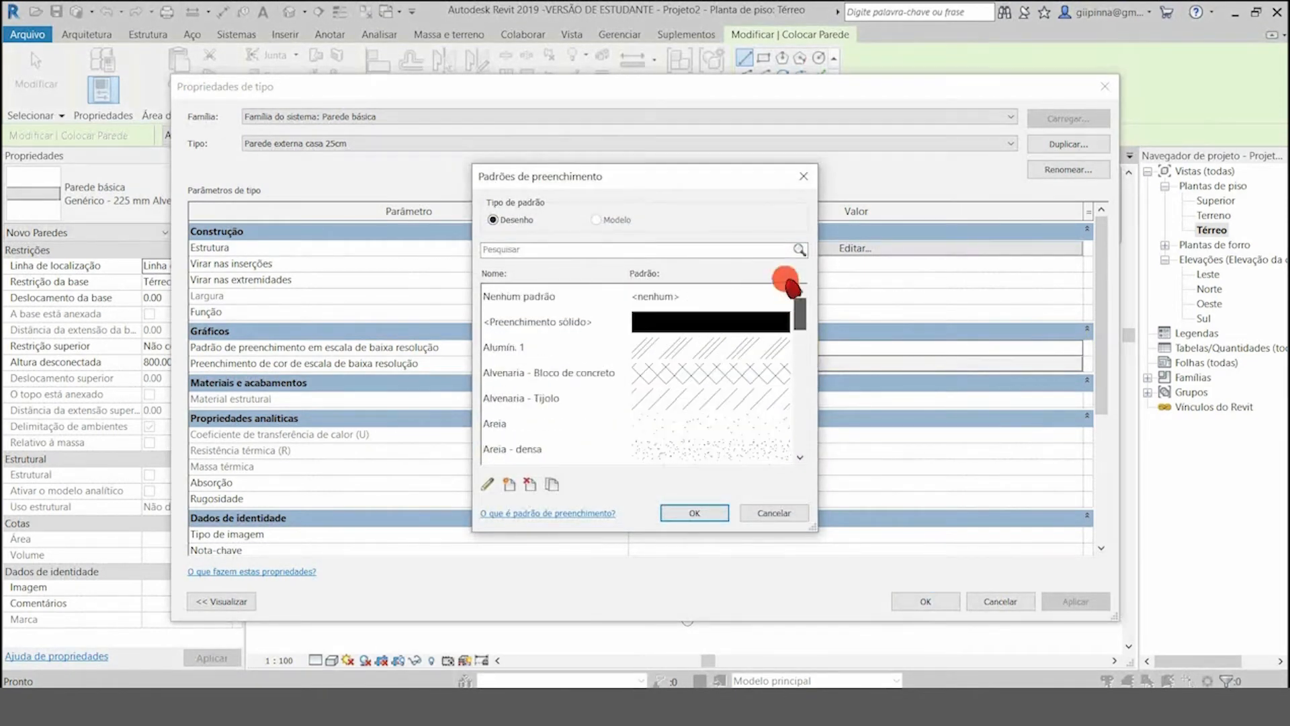
left_click(713, 322)
left_click(694, 513)
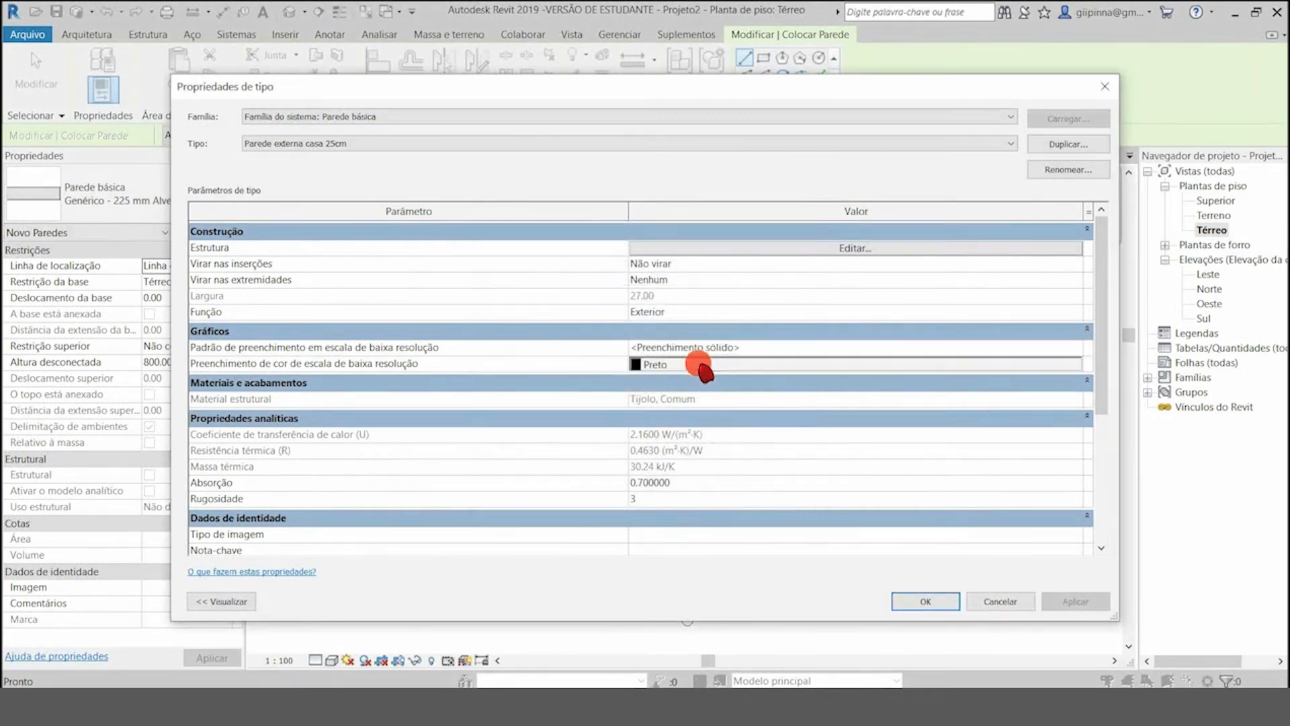
Step: Set the wall type's coarse-scale fill colour to a greyish teal from the basic colours and accept the type properties
left_click(704, 368)
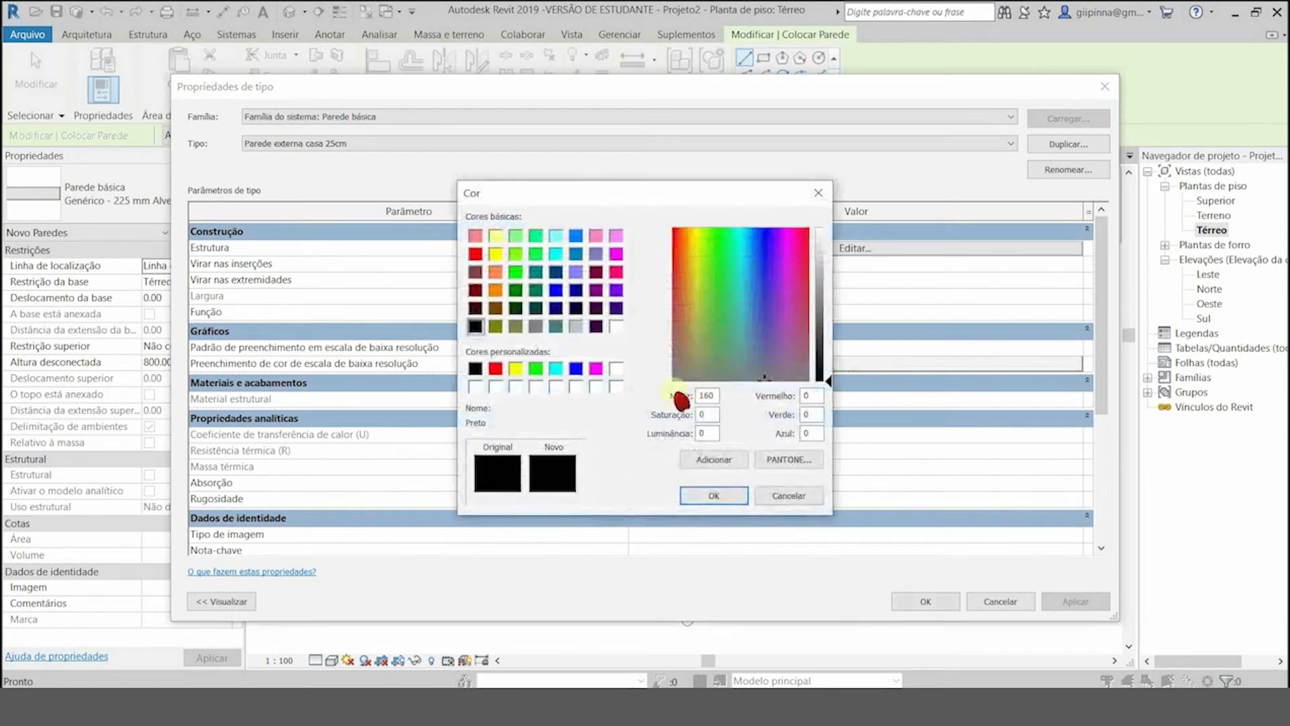
left_click(553, 328)
left_click(712, 497)
left_click(924, 603)
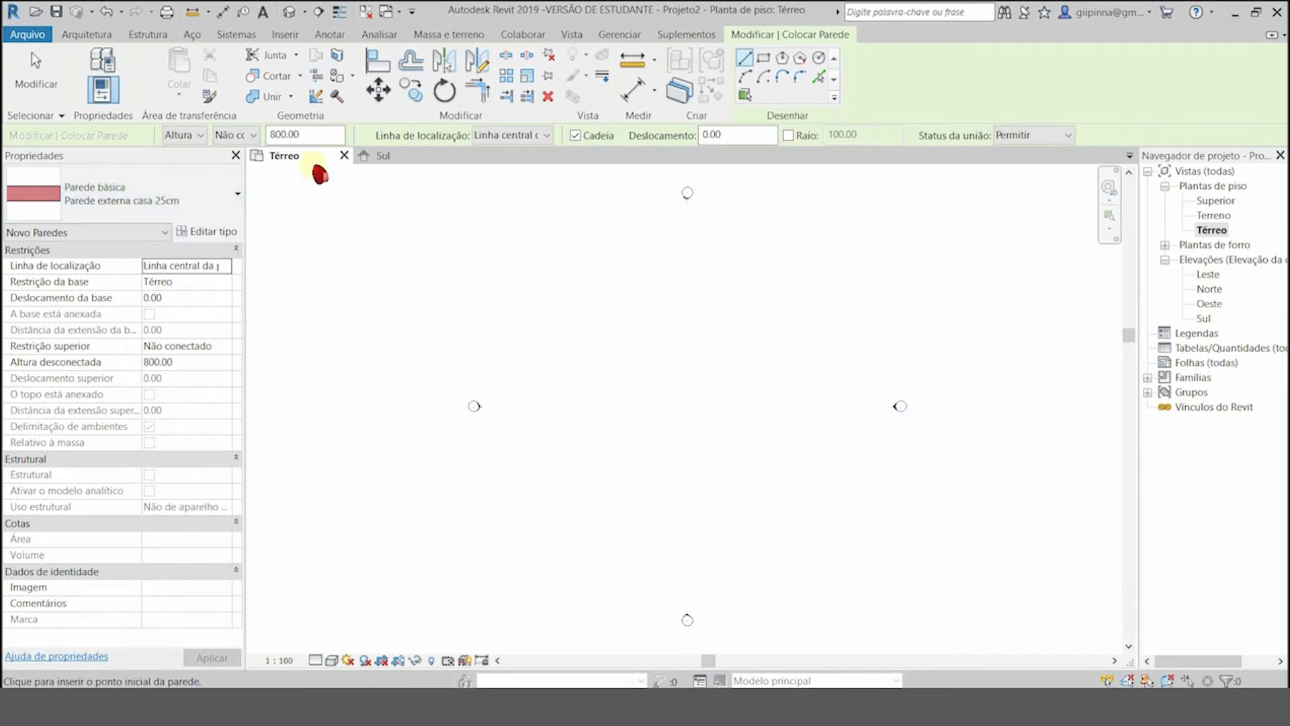
Step: Draw three connected walls in a U shape open to the left, with the vertical wall about 460 cm long
left_click(617, 347)
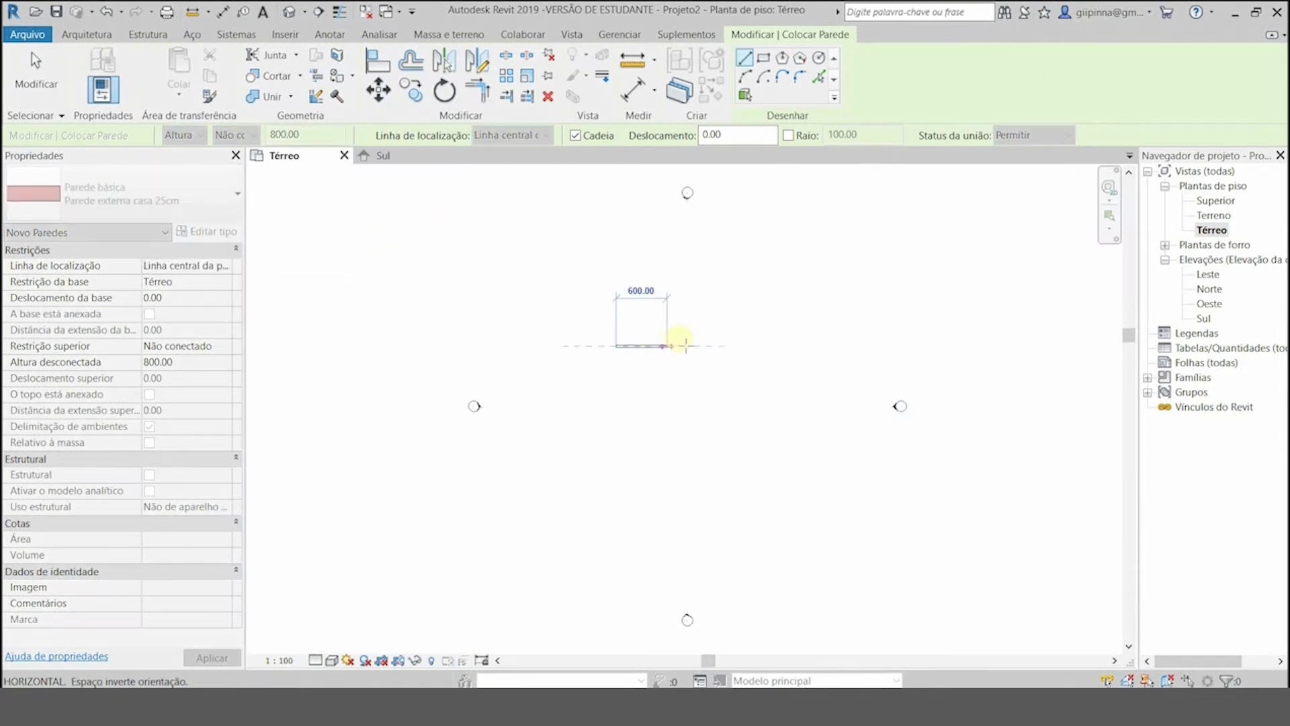
left_click(681, 344)
scroll(680, 403, "up", 5)
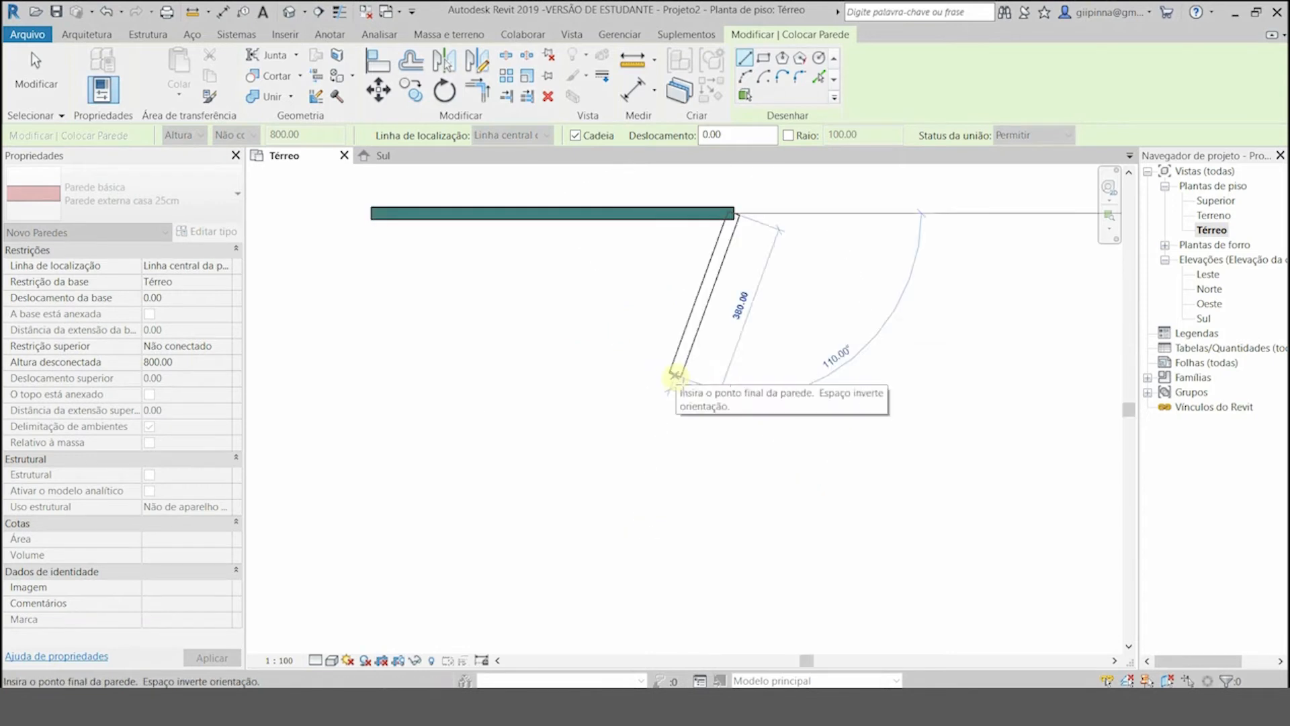
scroll(725, 375, "down", 1)
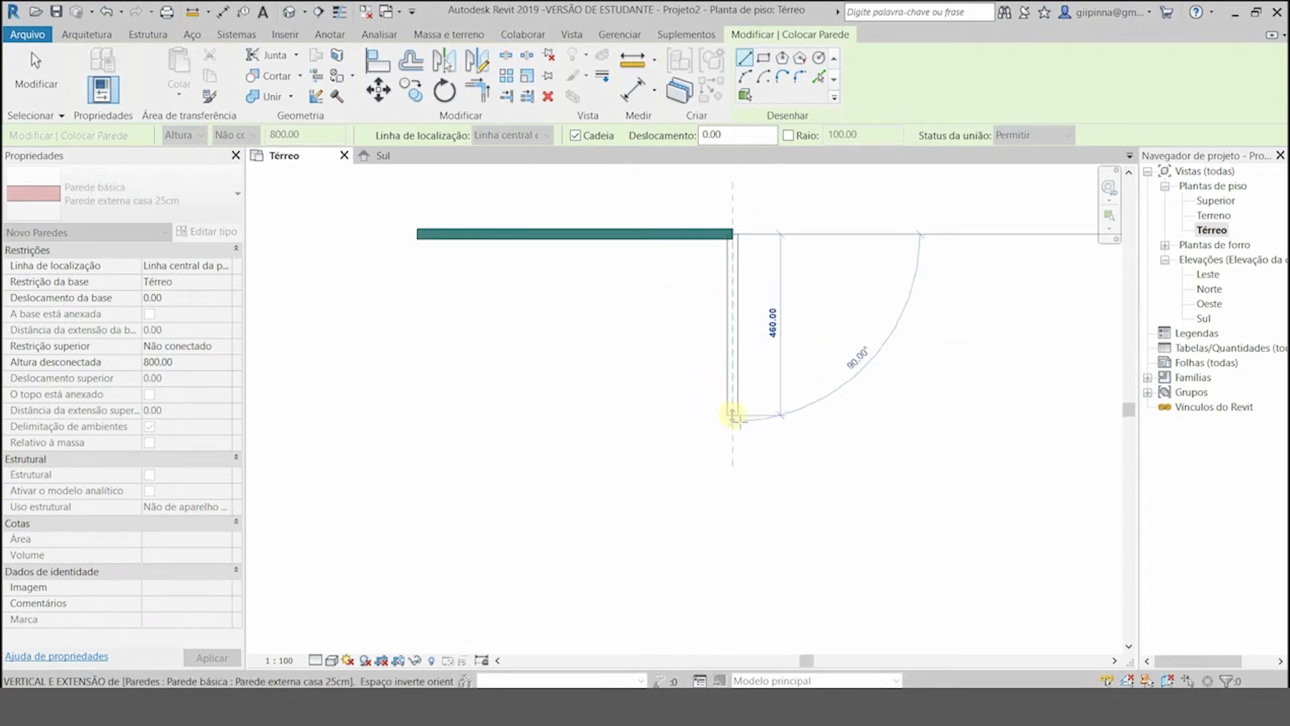
left_click(732, 414)
left_click(520, 416)
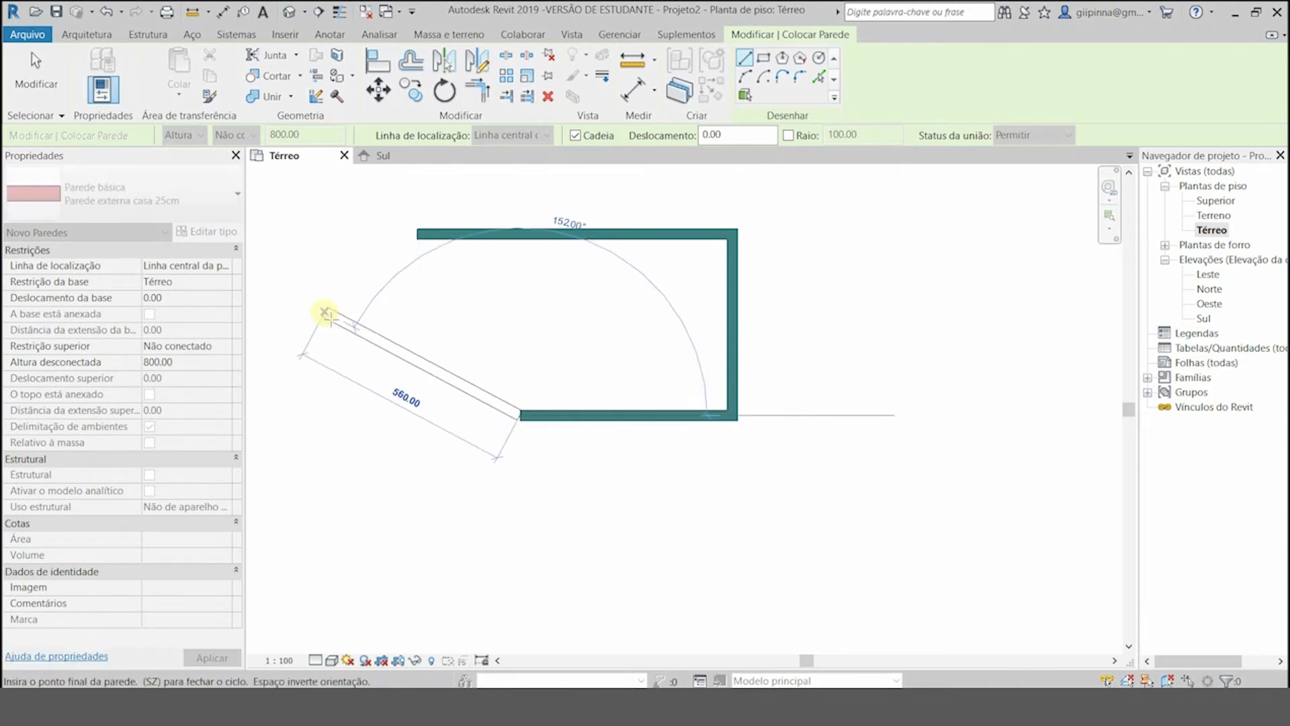
key("Escape")
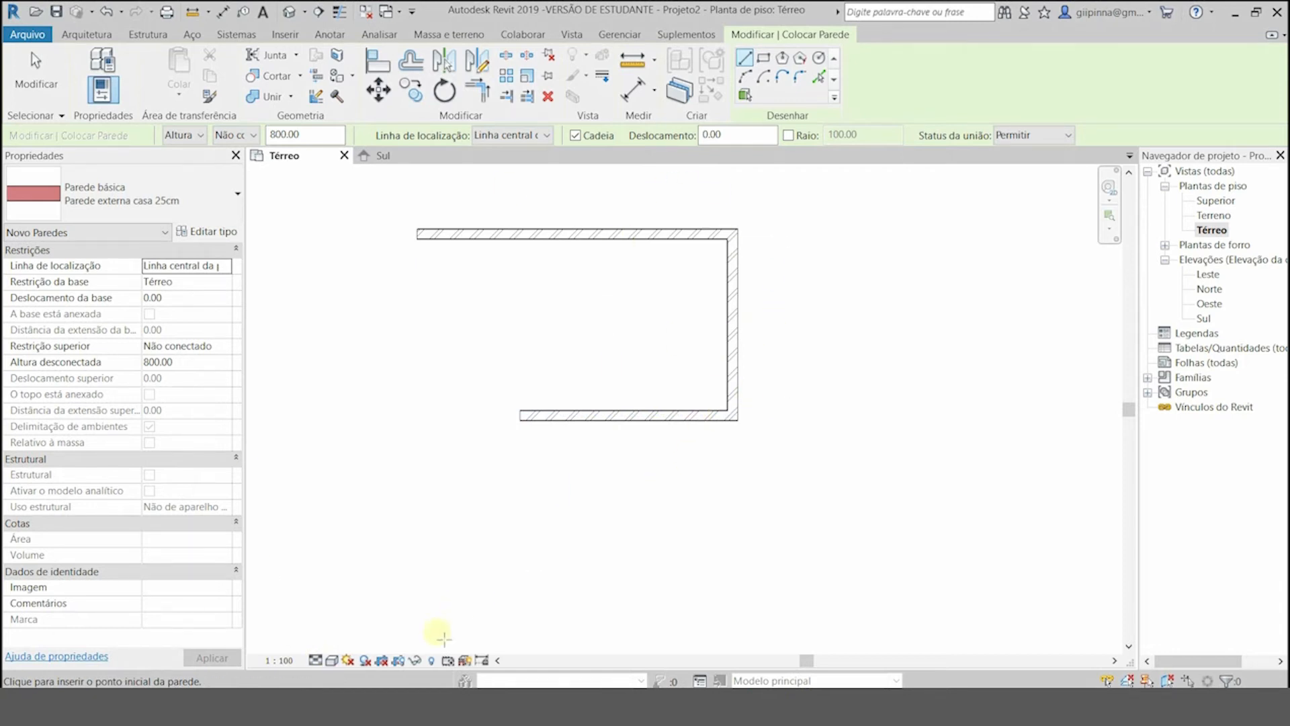
Step: Set the floor plan view's detail level to Baixo so the walls use their coarse-scale fill
left_click(332, 661)
left_click(338, 613)
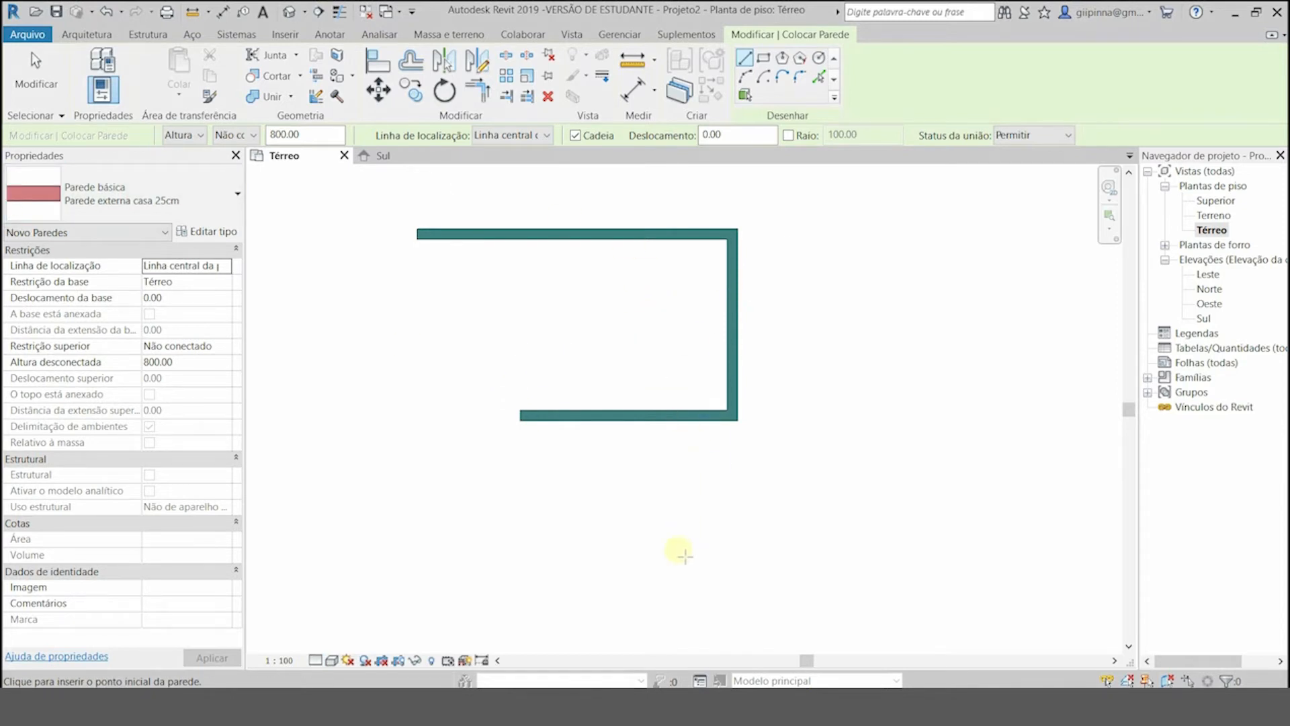
Step: End wall placement and examine the door types available for placement in the M_Folha única family
key("Escape")
key("Escape")
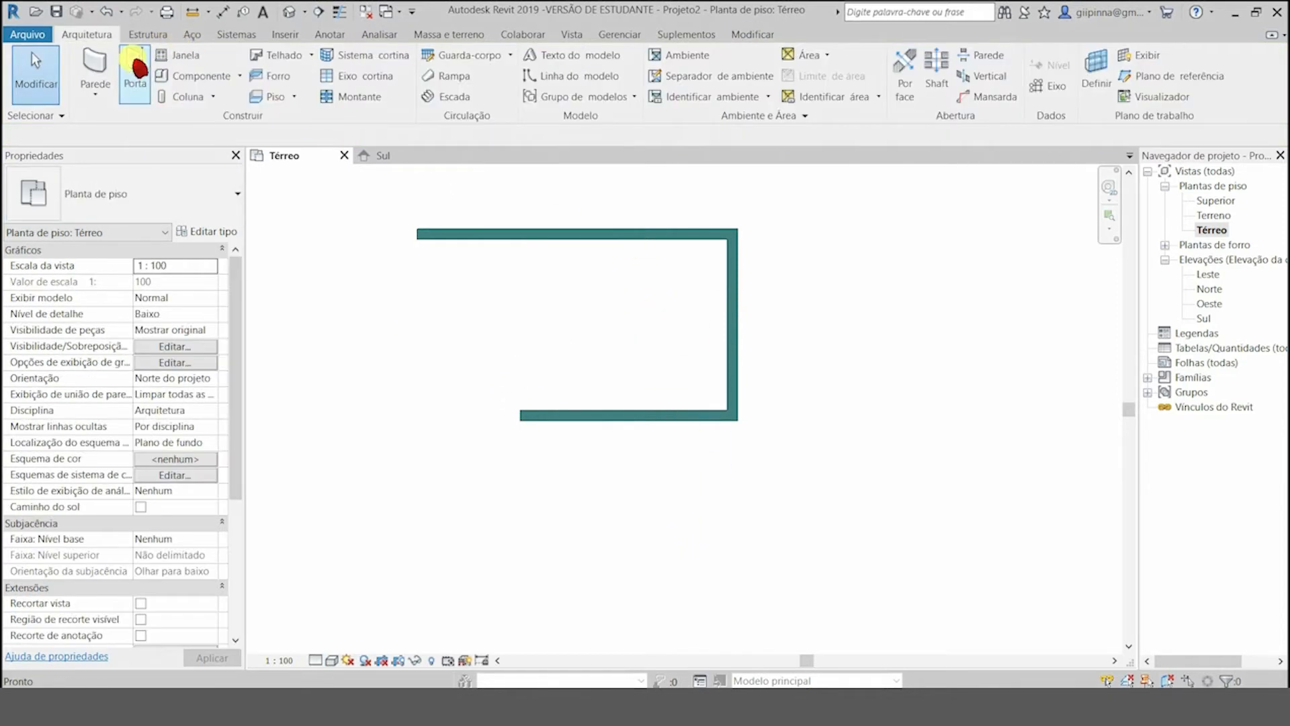
left_click(140, 68)
left_click(107, 195)
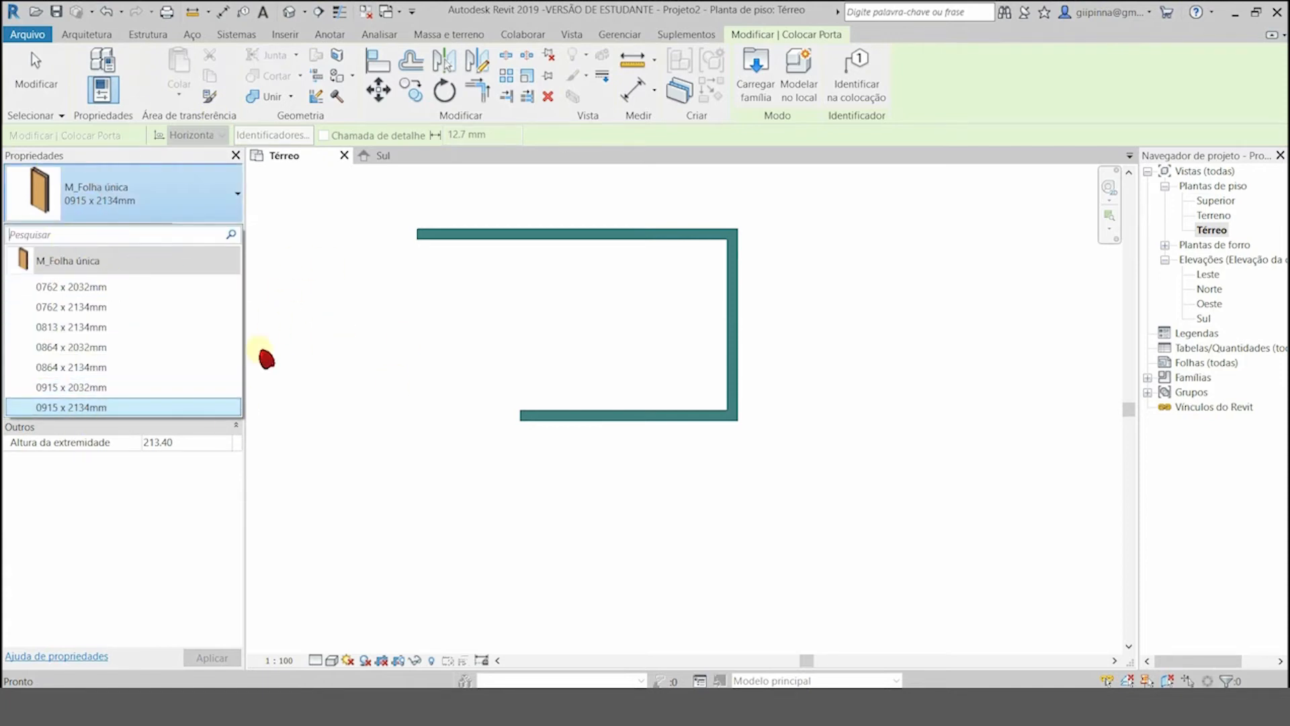
left_click(332, 218)
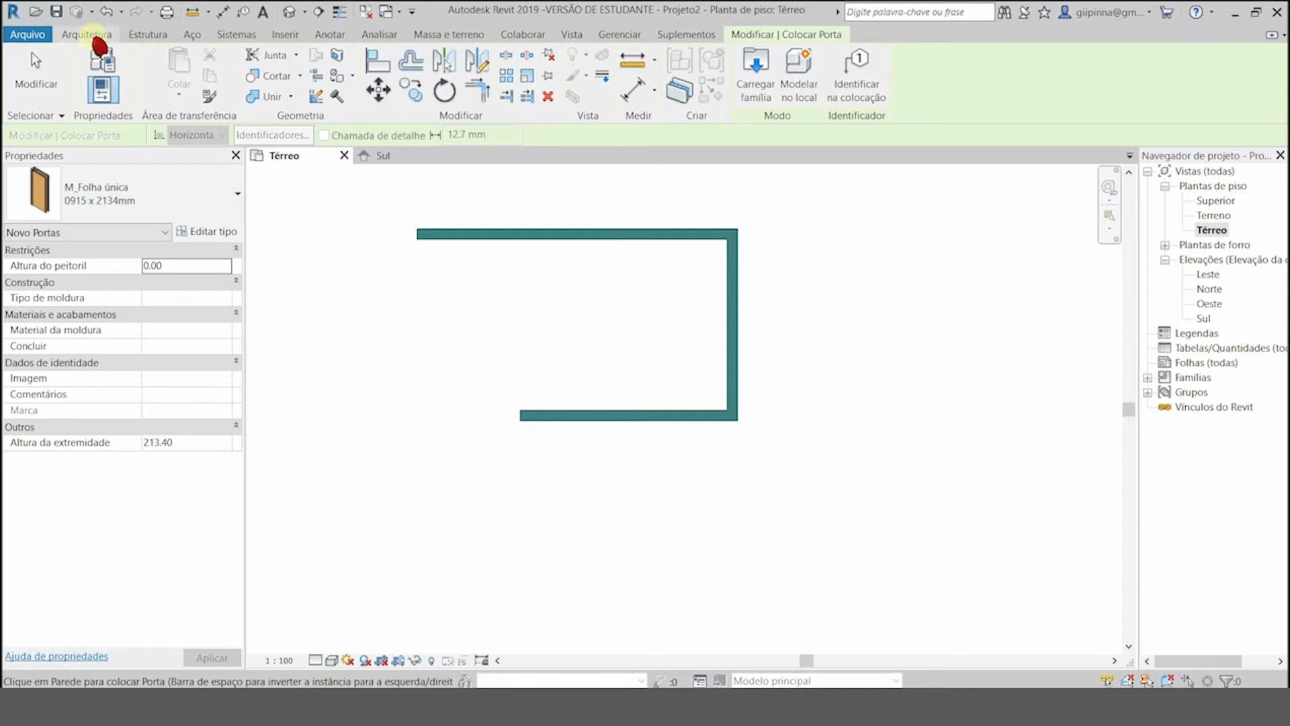
key("Escape")
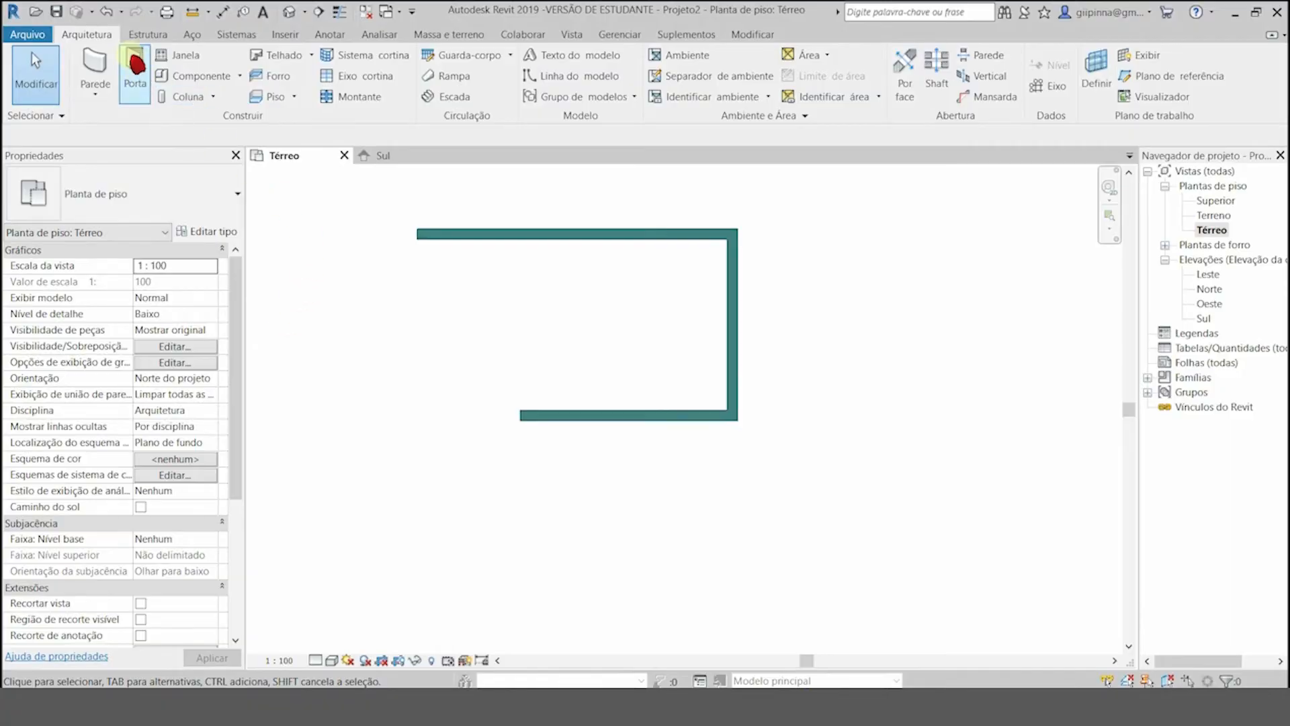
left_click(135, 64)
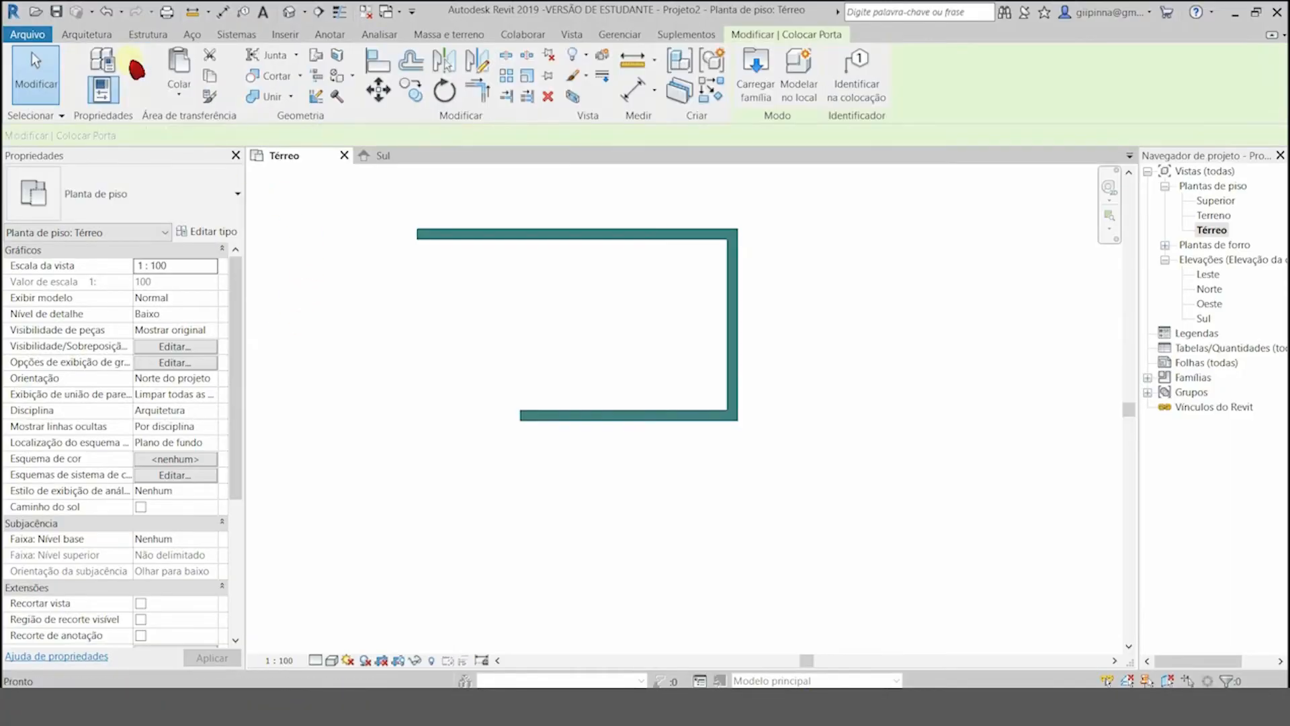
left_click(227, 214)
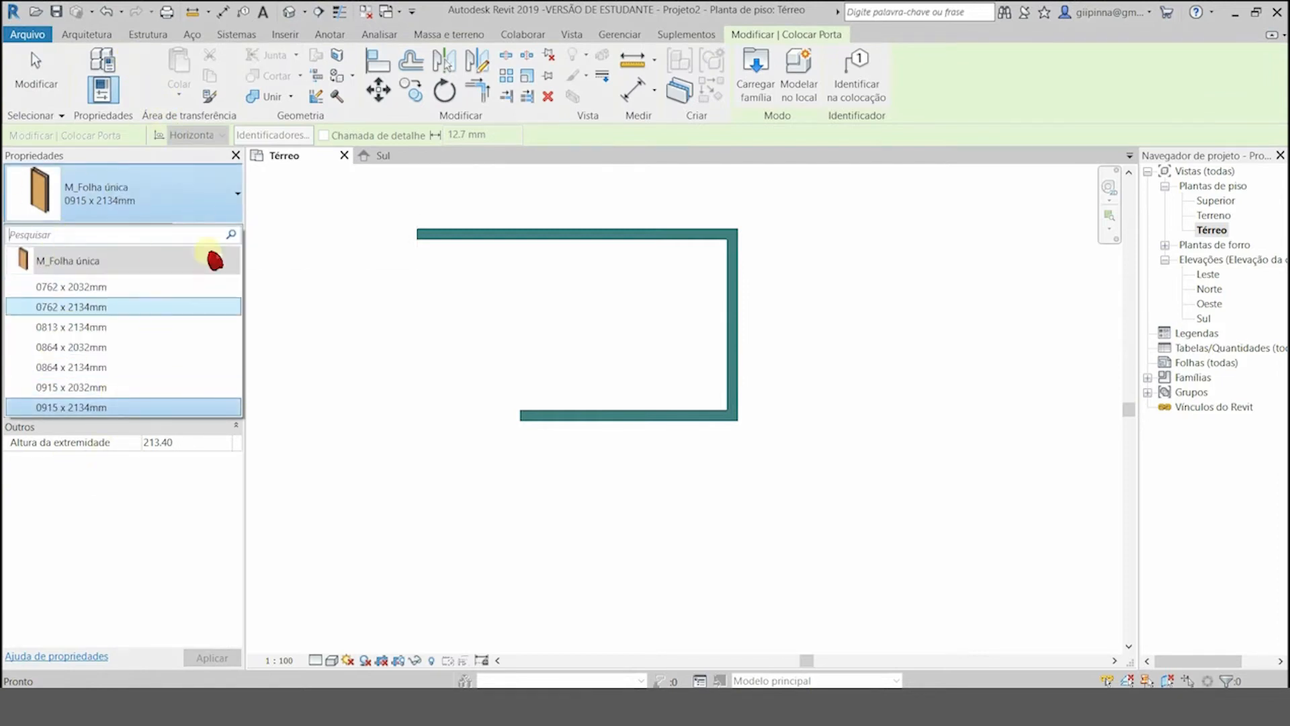
left_click(309, 175)
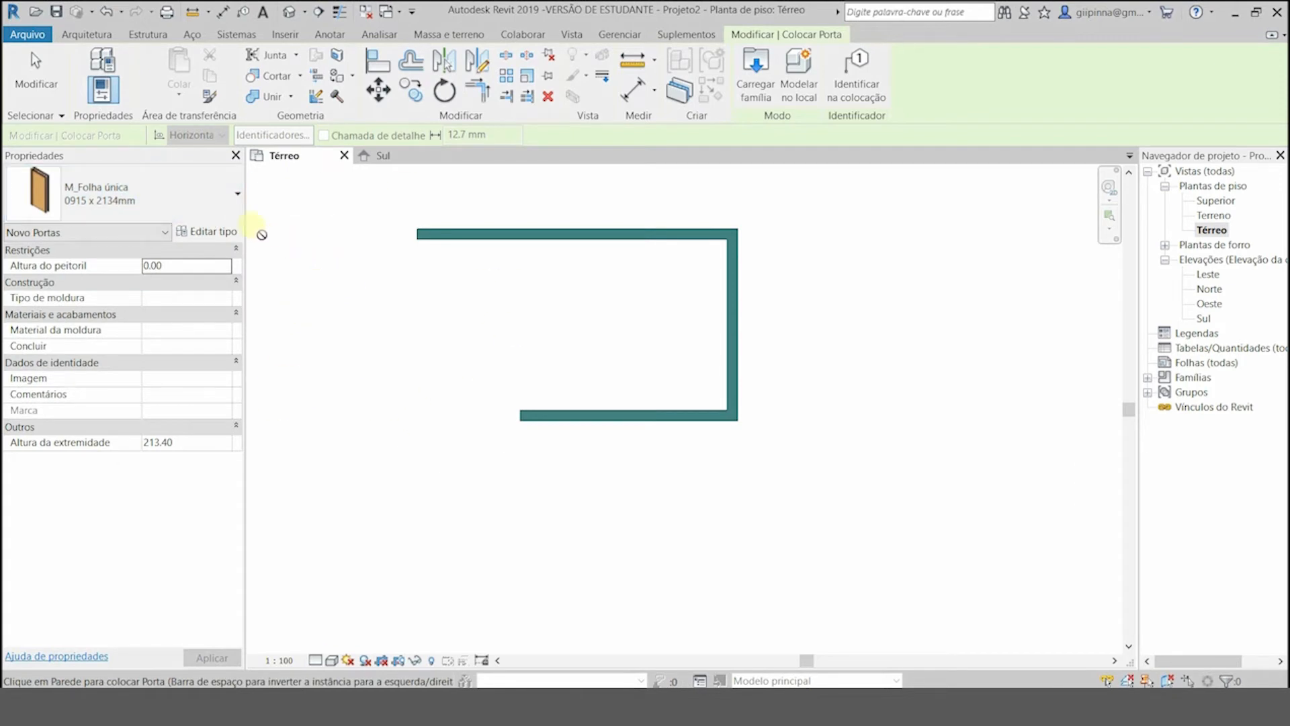
left_click(237, 193)
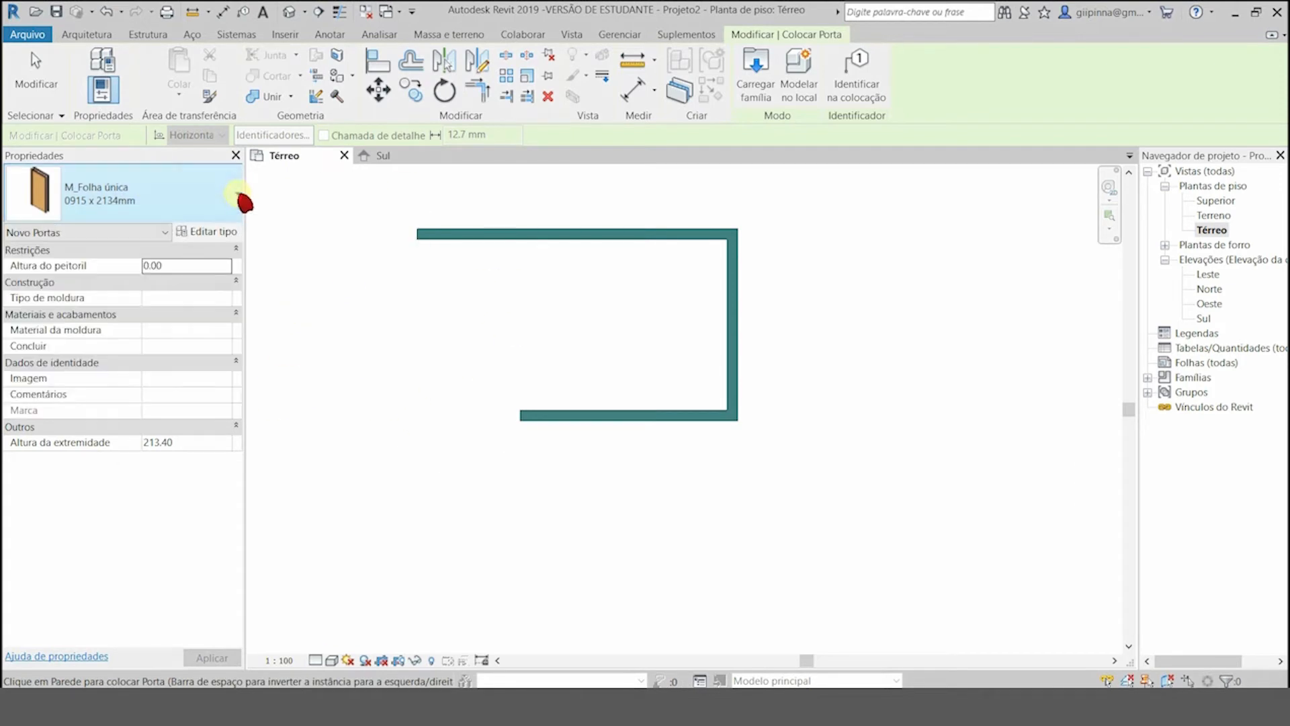
left_click(35, 74)
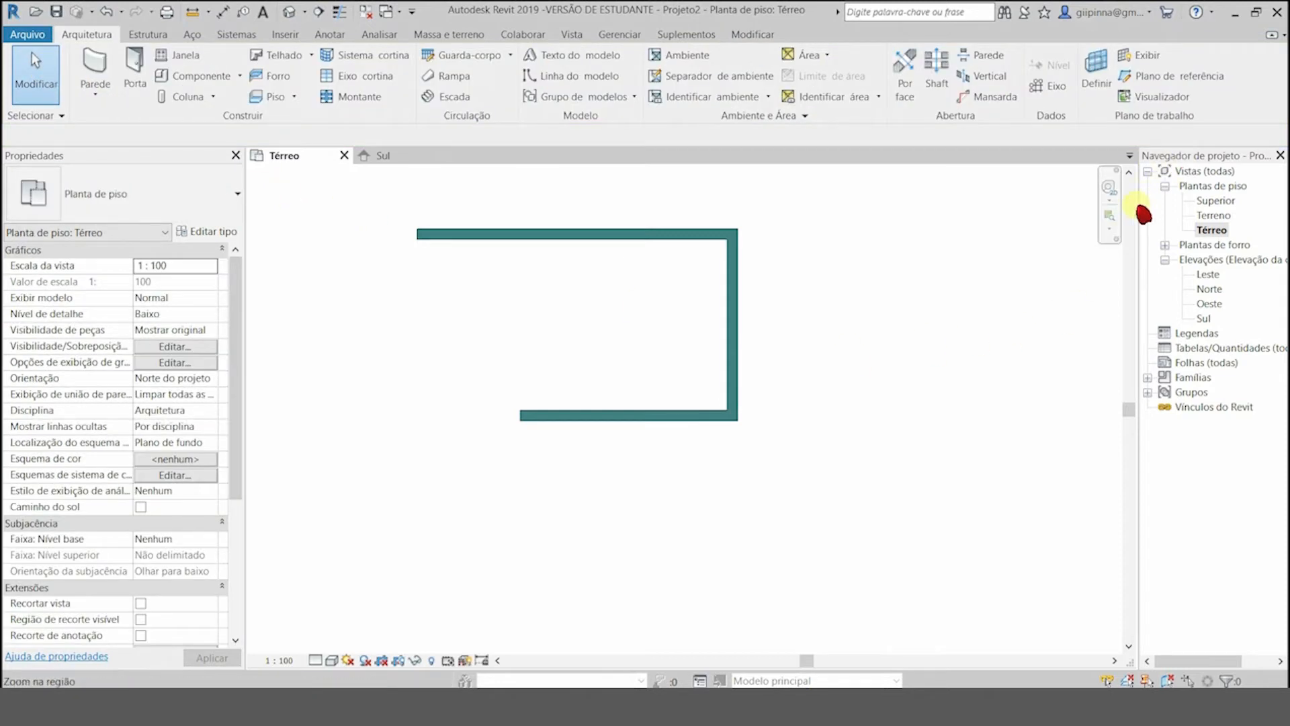
Step: Widen the project browser and examine the M_Fixo window types among the project's families
left_click_drag(1146, 203, 1099, 218)
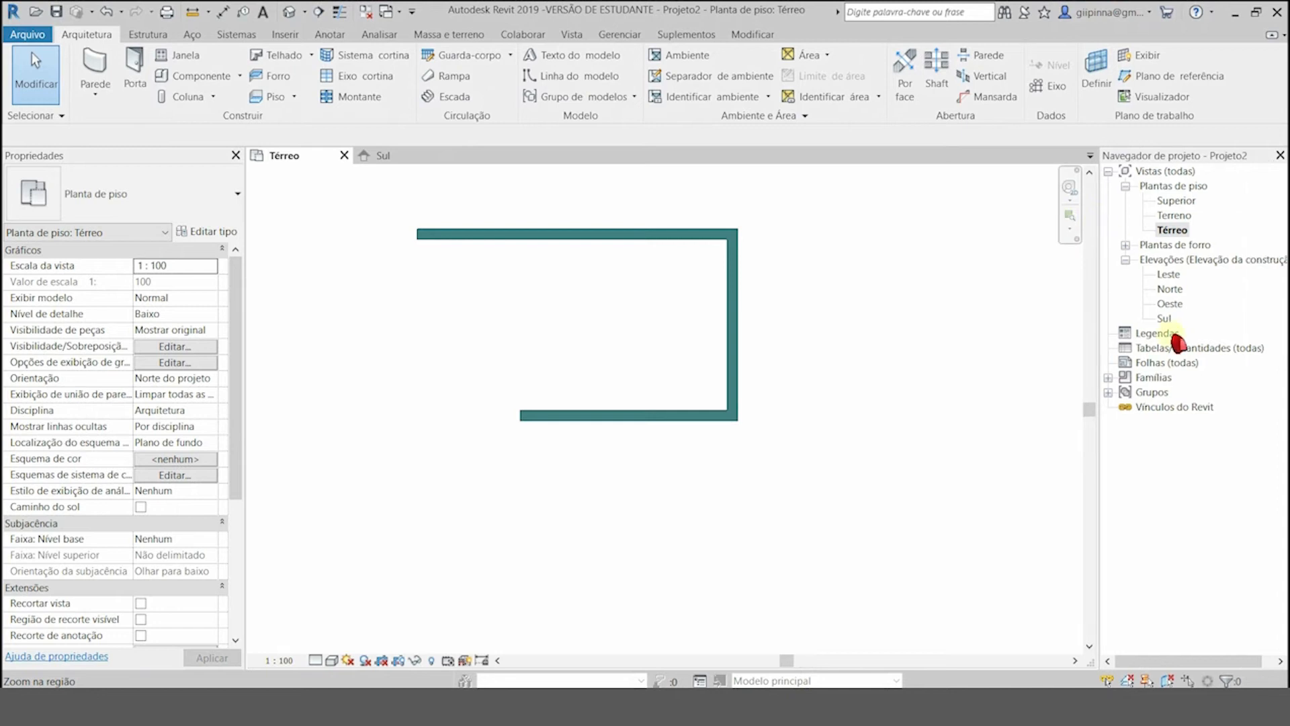
left_click(1107, 378)
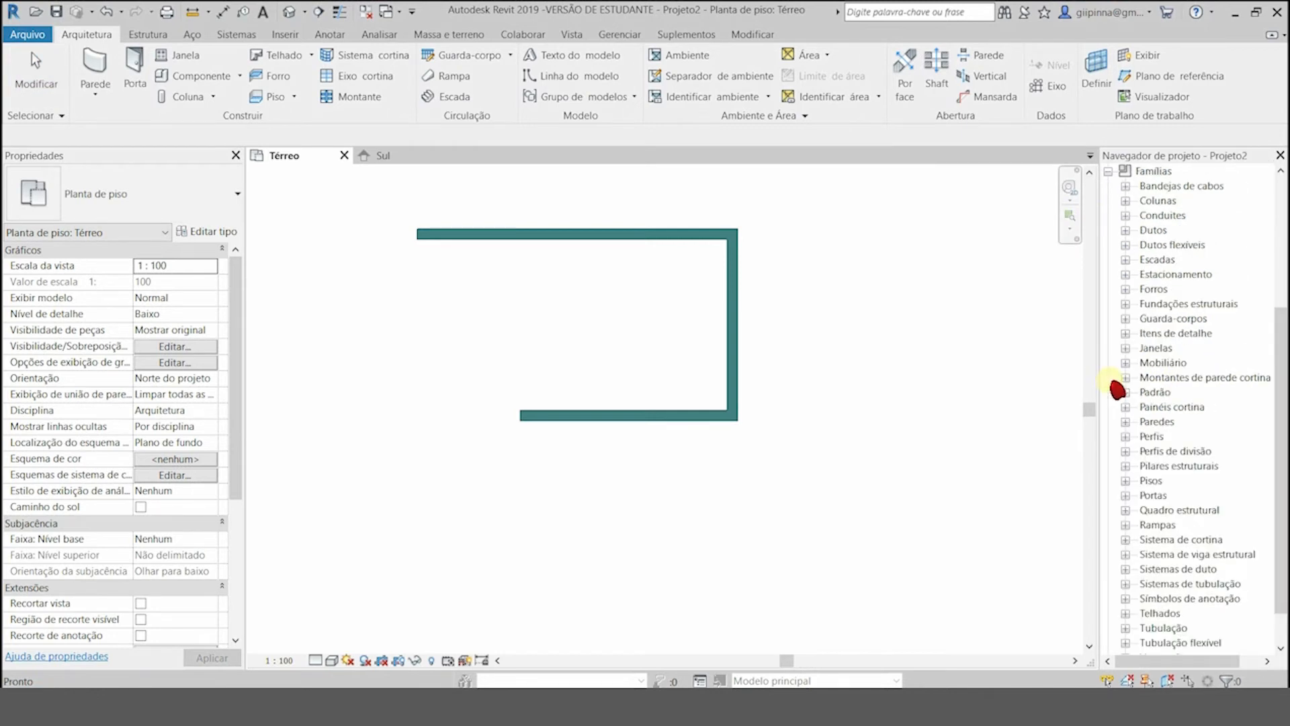
left_click_drag(1277, 333, 1270, 288)
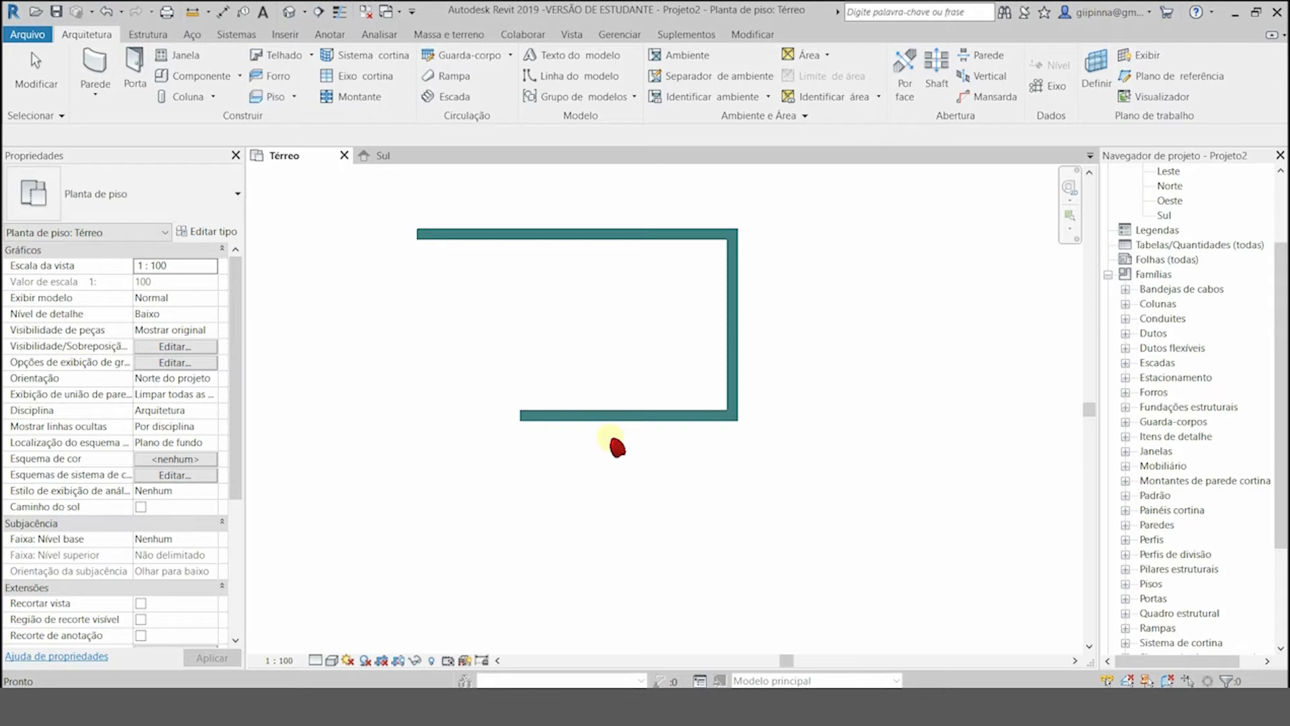
left_click(1126, 451)
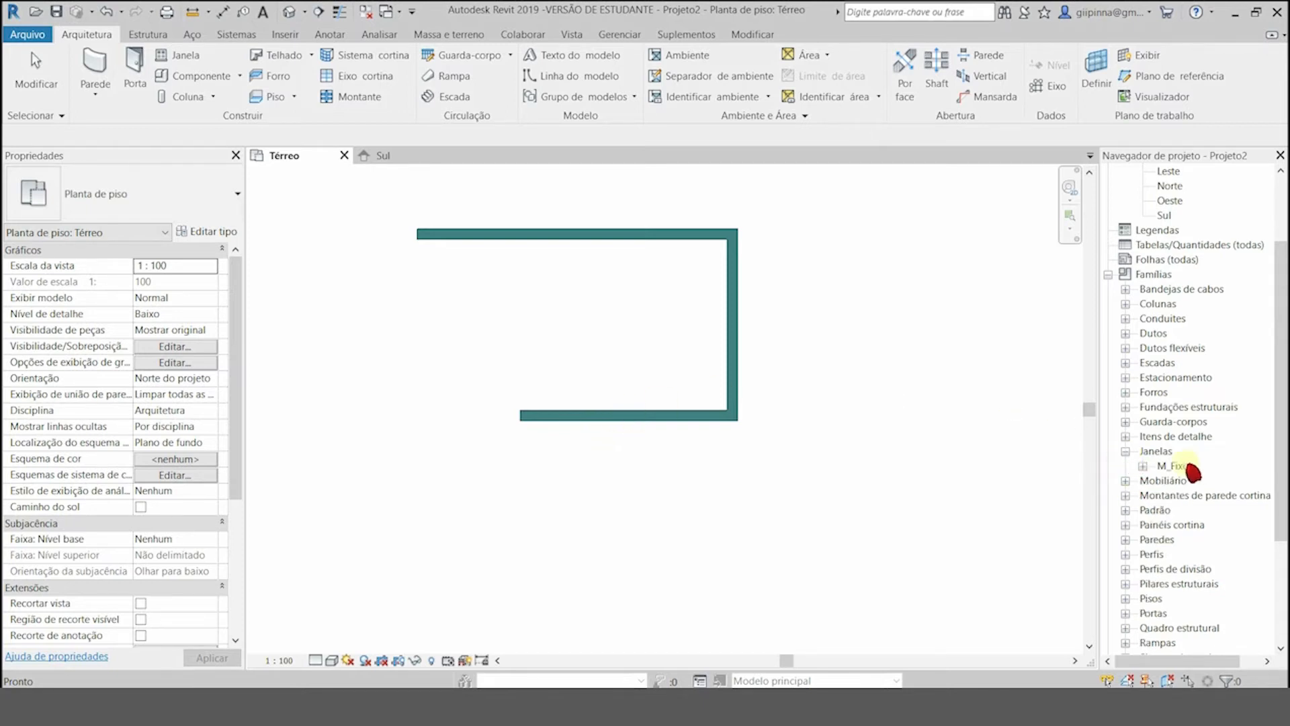
left_click(1142, 465)
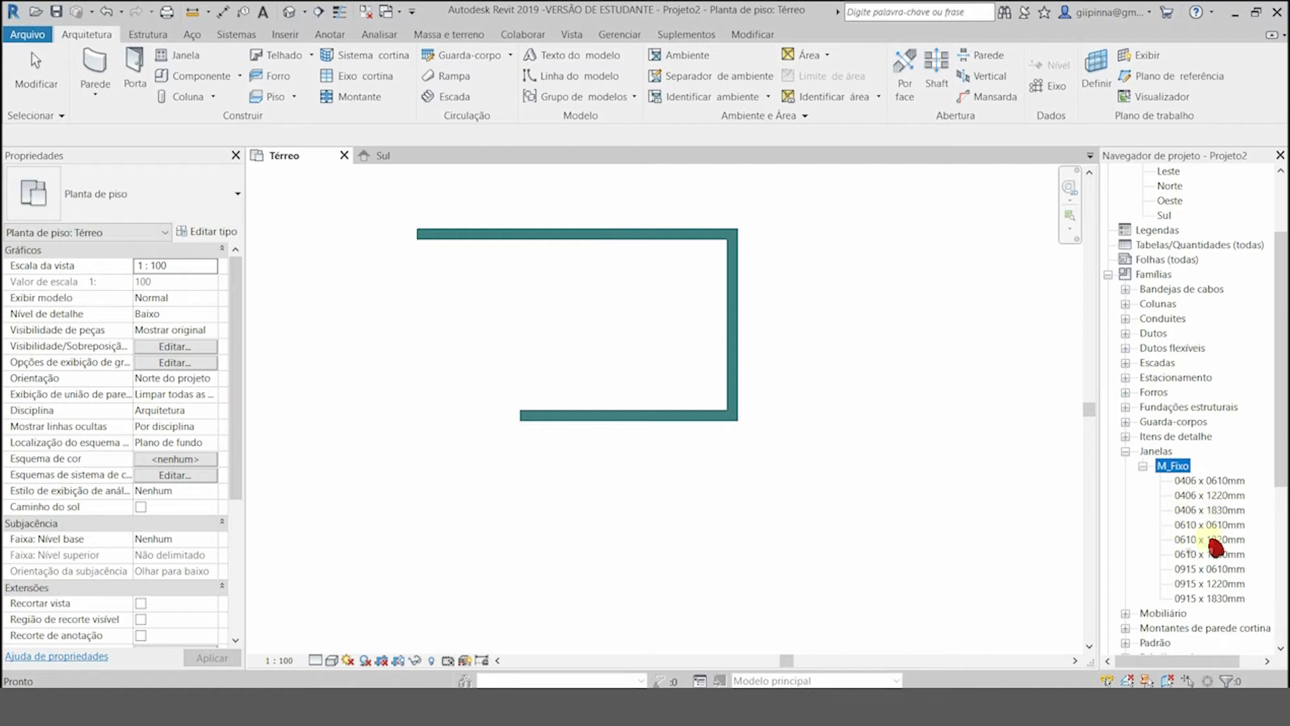
left_click(1143, 466)
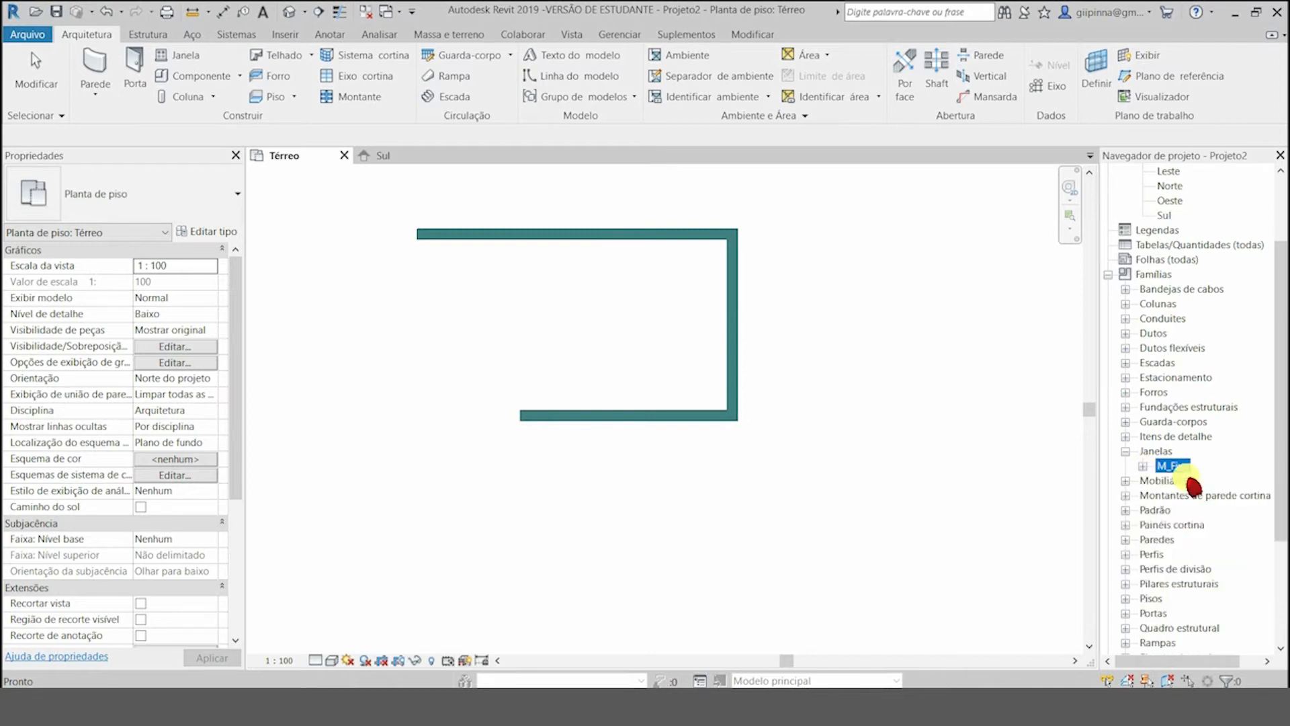
Step: Examine the wall families in the project browser and the types under Parede básica
left_click(1125, 540)
scroll(1189, 282, "down", 5)
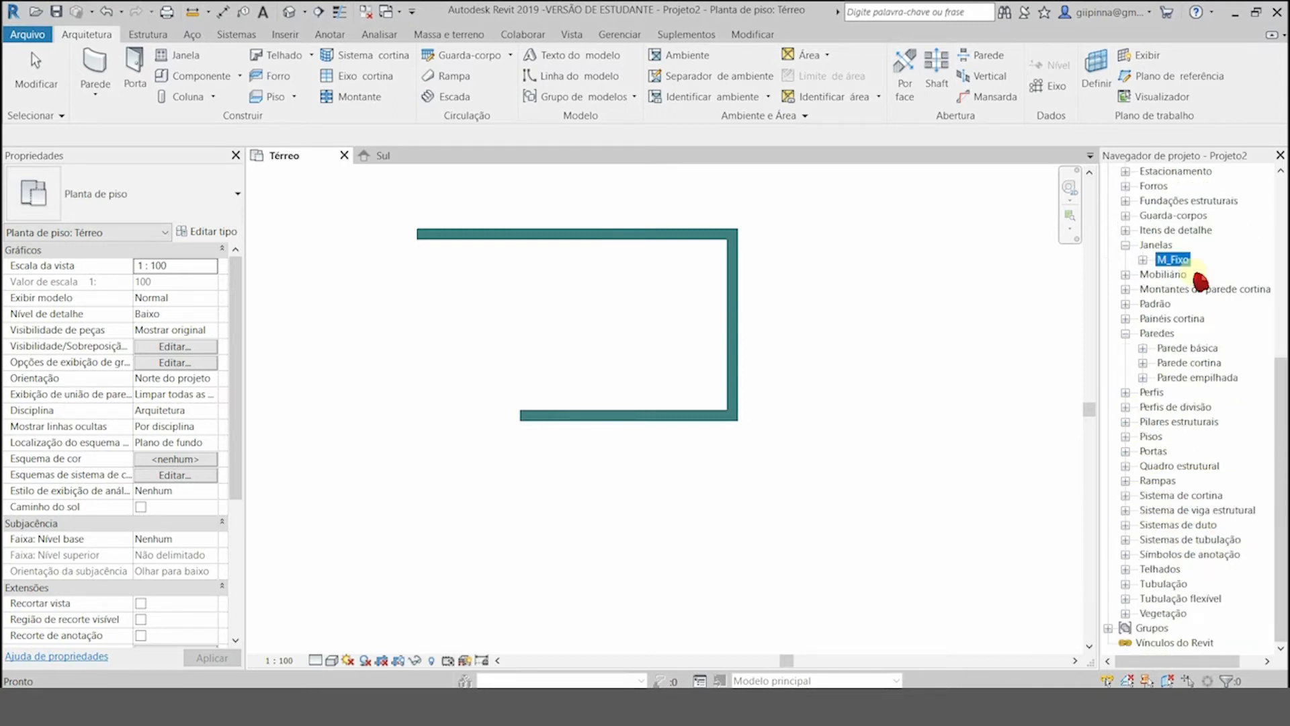
left_click(1159, 335)
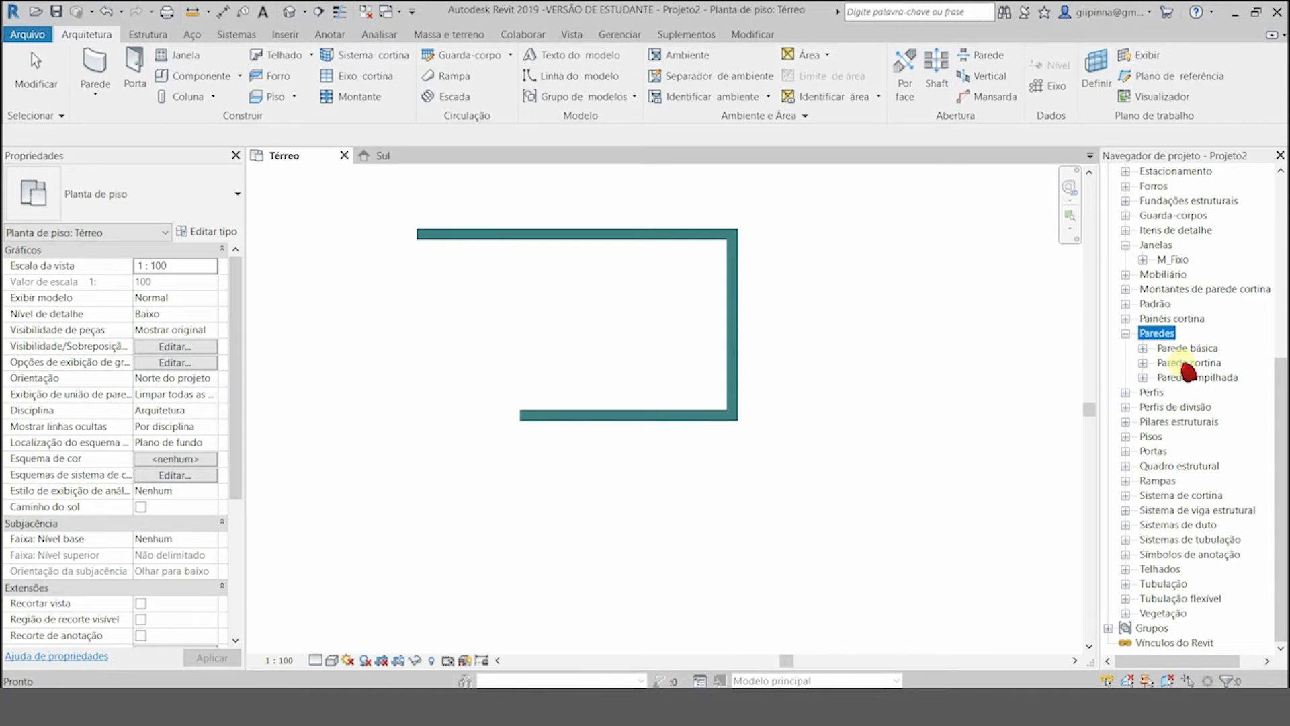
left_click(1143, 348)
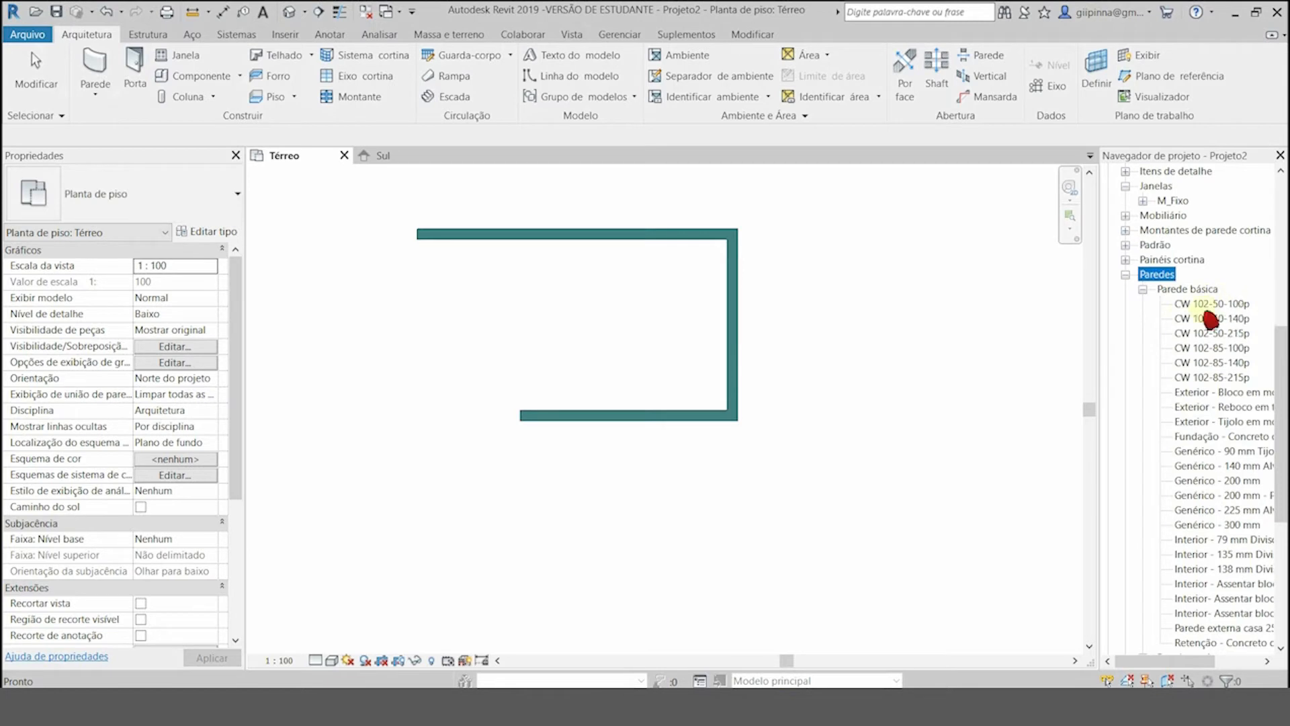
left_click_drag(1280, 346, 1282, 367)
left_click(1207, 259)
left_click(1206, 274)
left_click(1203, 289)
left_click(1143, 245)
Step: Examine the Parede cortina and Parede empilhada wall types in the project browser
left_click(1180, 363)
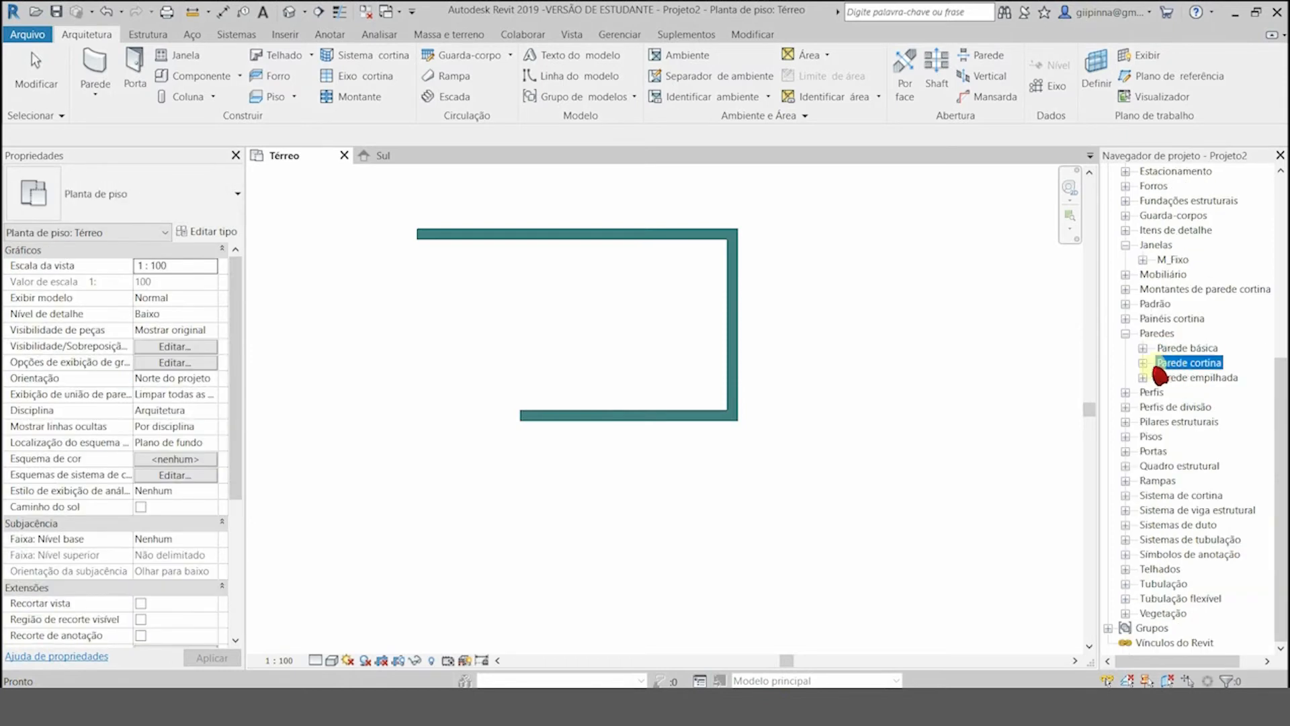
left_click(1143, 363)
key("Down")
key("Down")
key("Down")
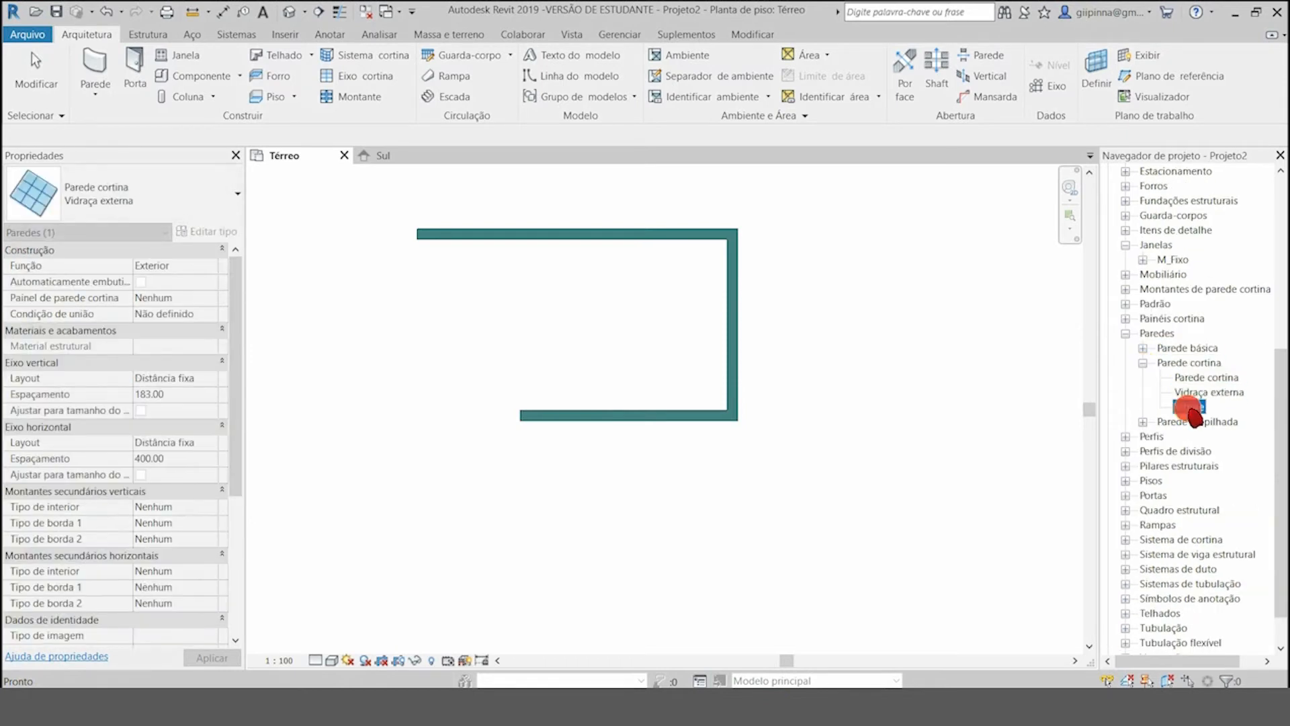
left_click(1143, 363)
left_click(1143, 377)
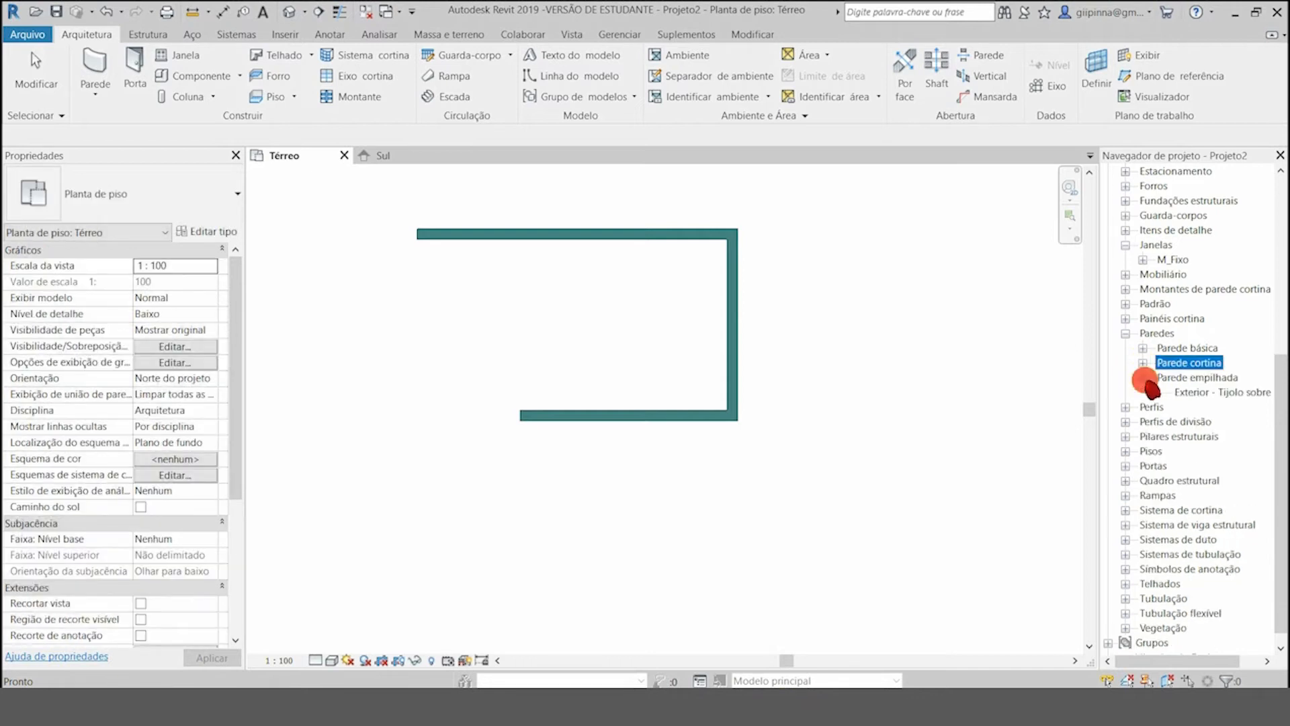
left_click(1182, 394)
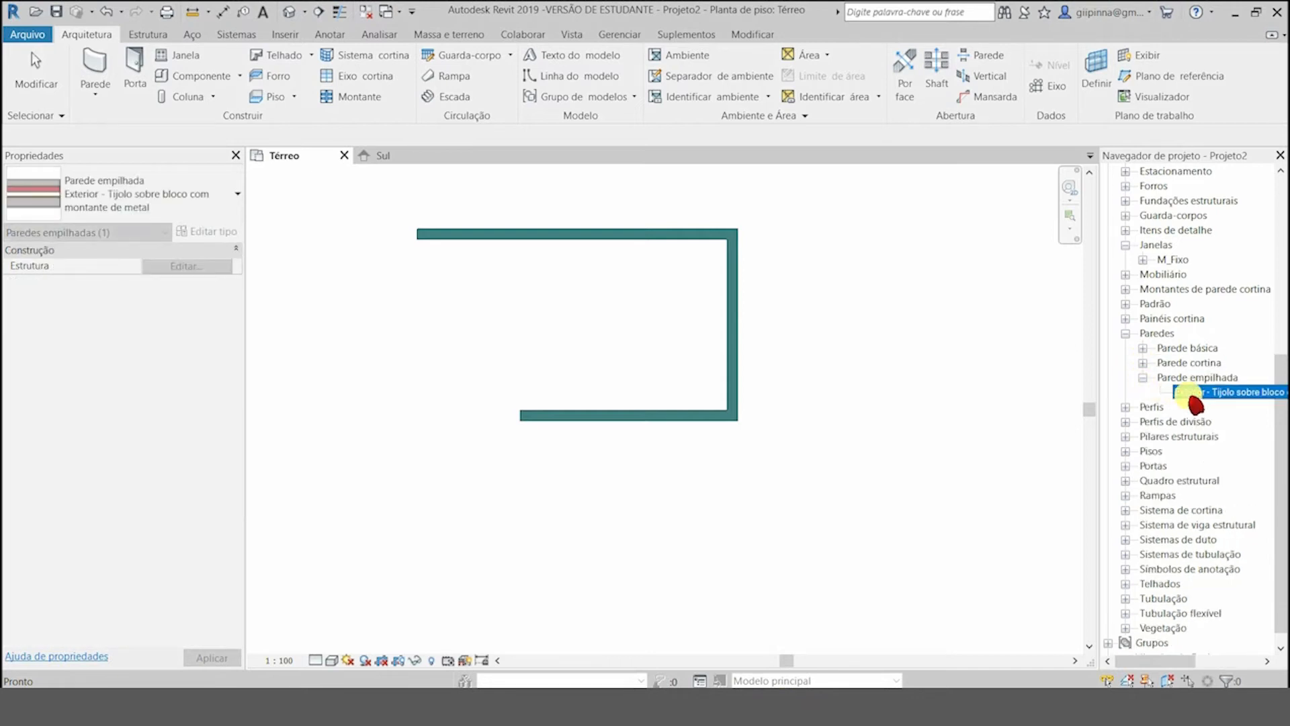
left_click(1143, 377)
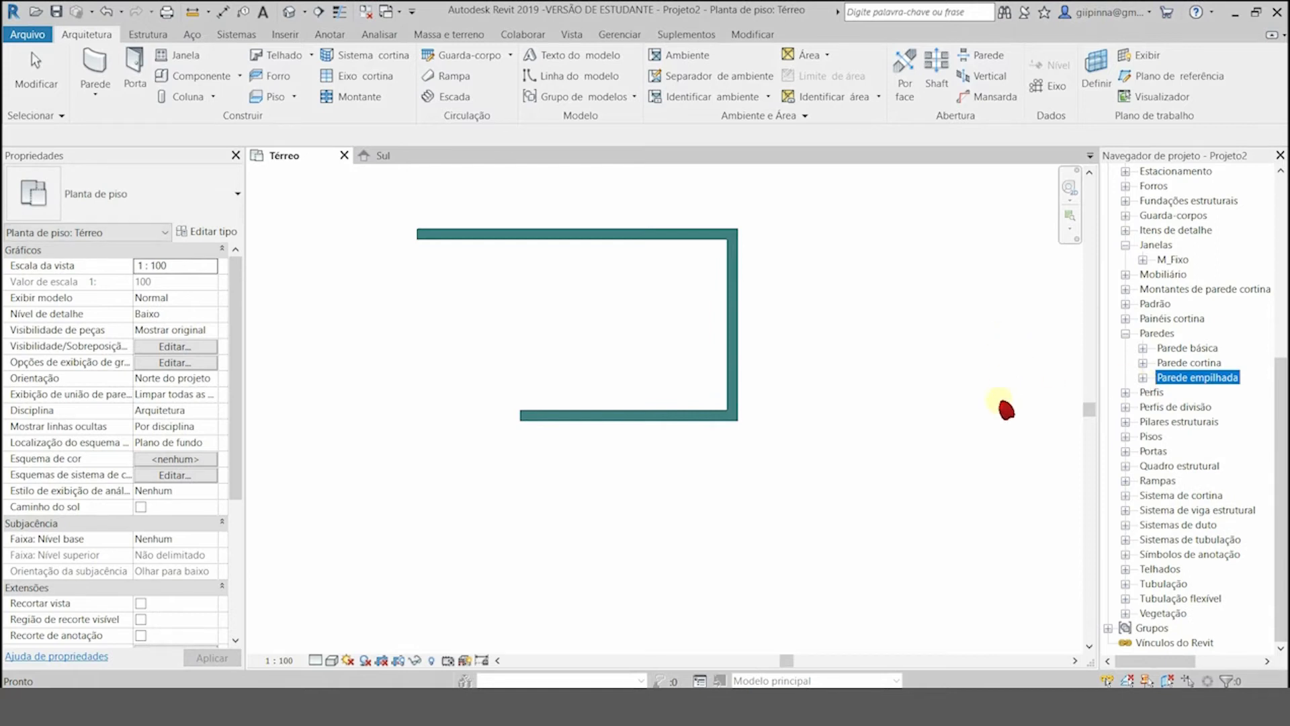
Step: Review the sizes and type properties of several M_Fixo windows and collapse the Janelas category
left_click(1184, 261)
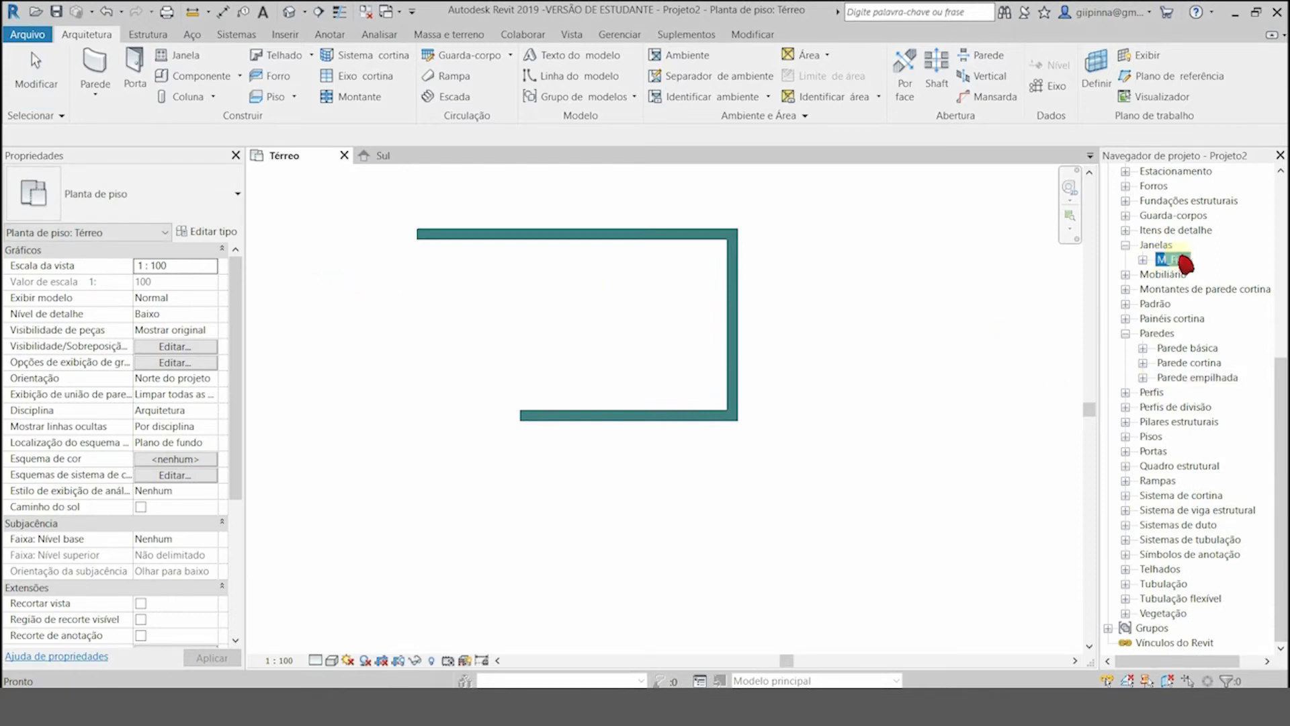
left_click(1145, 260)
left_click(1191, 289)
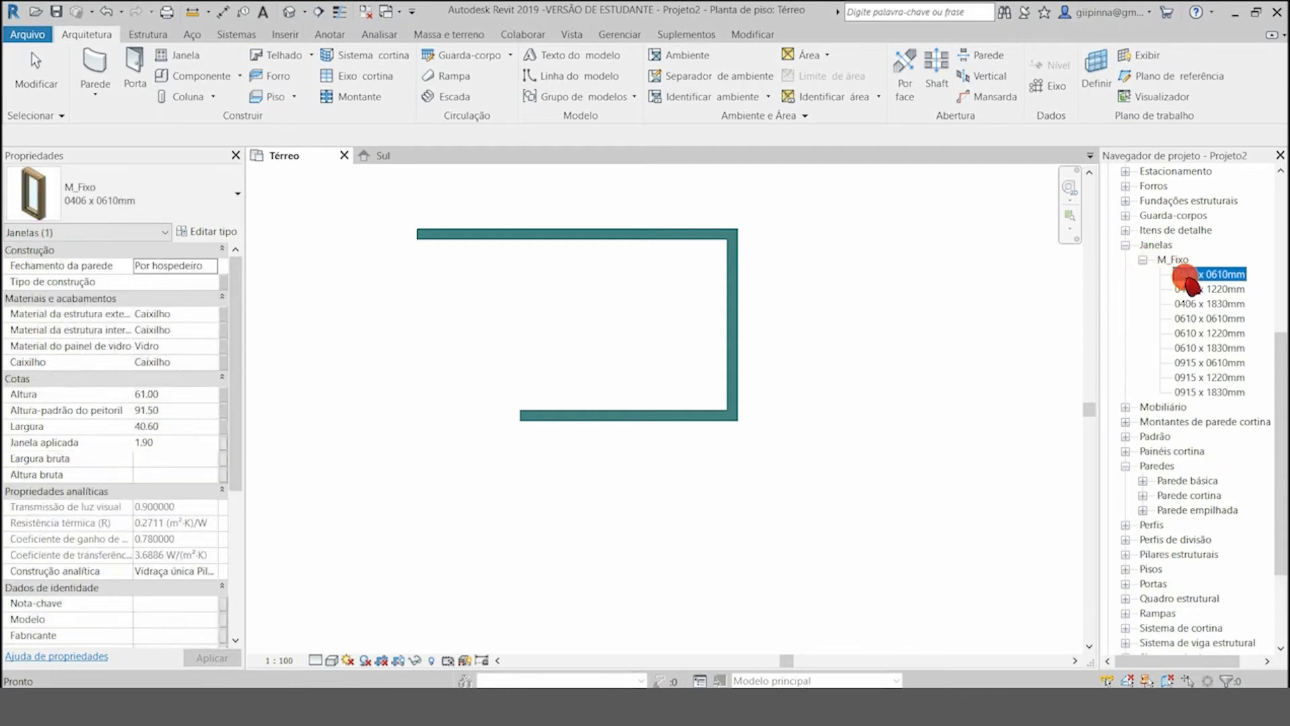
left_click(1191, 303)
left_click(1192, 334)
left_click(1195, 348)
key("Left")
key("Left")
key("Left")
key("Left")
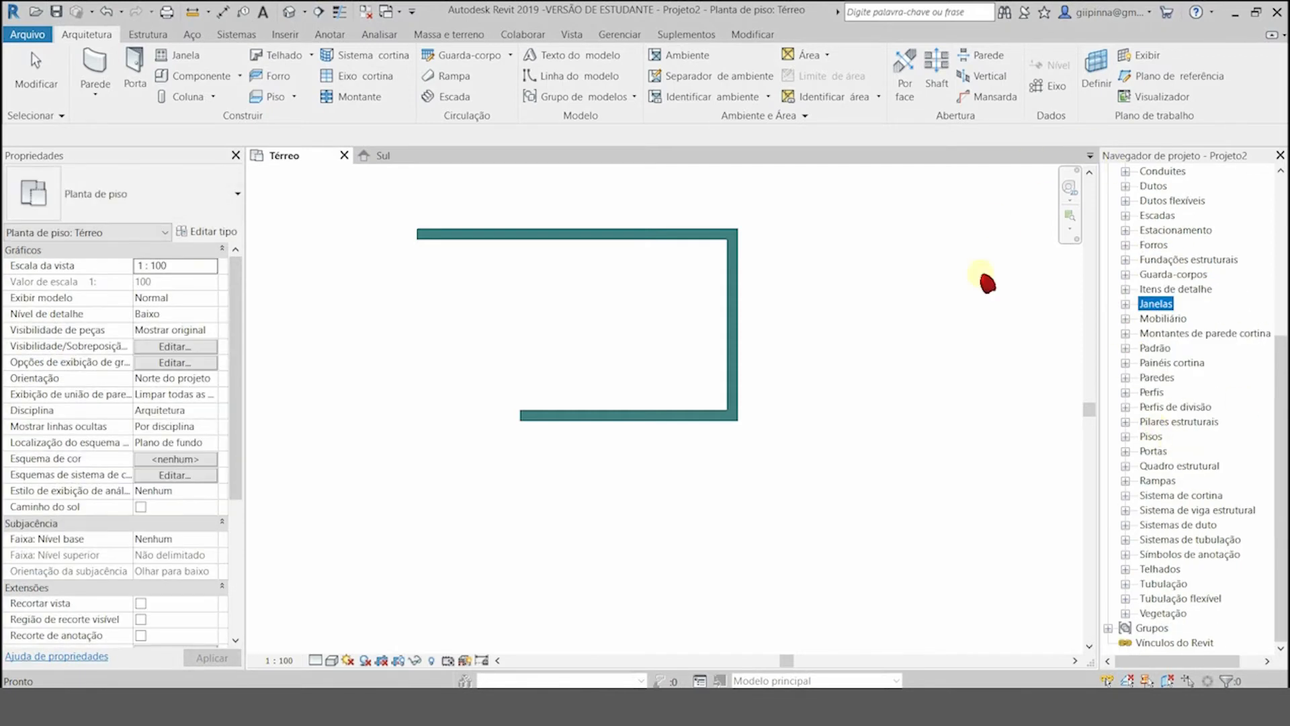
Step: Close the Sul elevation view, keeping the Térreo plan open
scroll(886, 300, "up", 3)
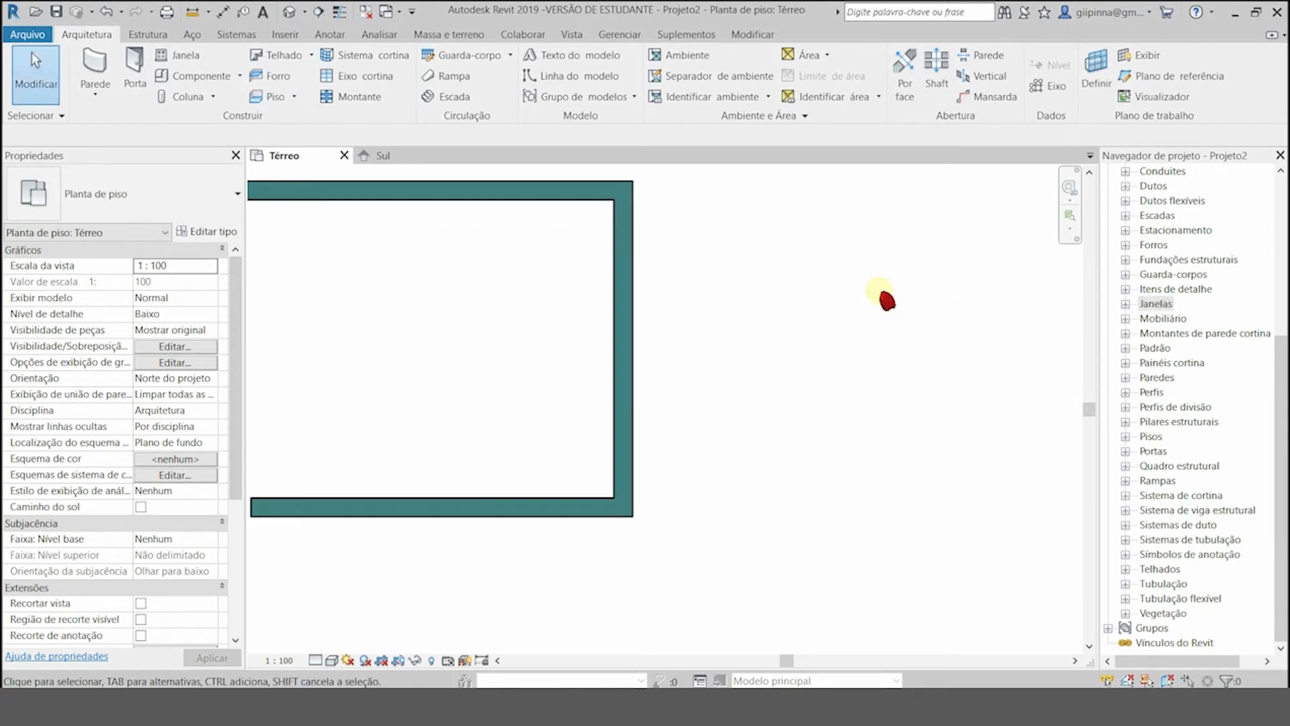
scroll(955, 484, "down", 2)
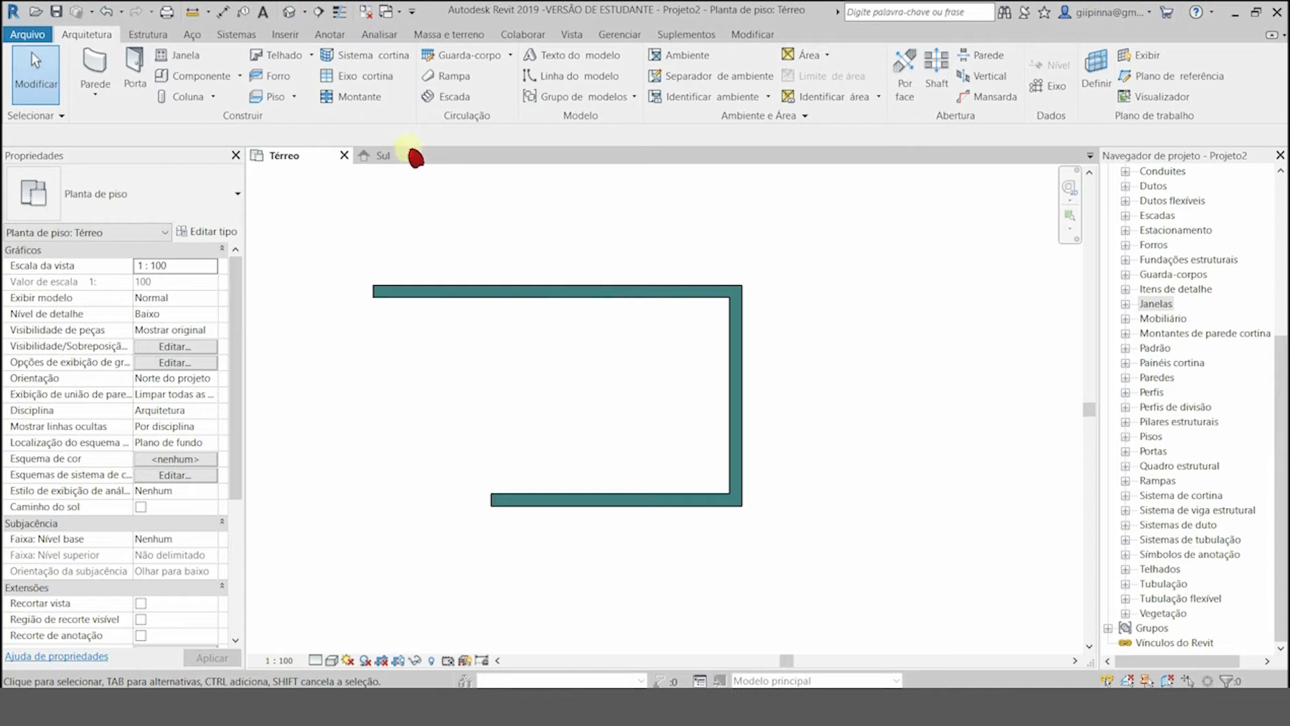
left_click(452, 156)
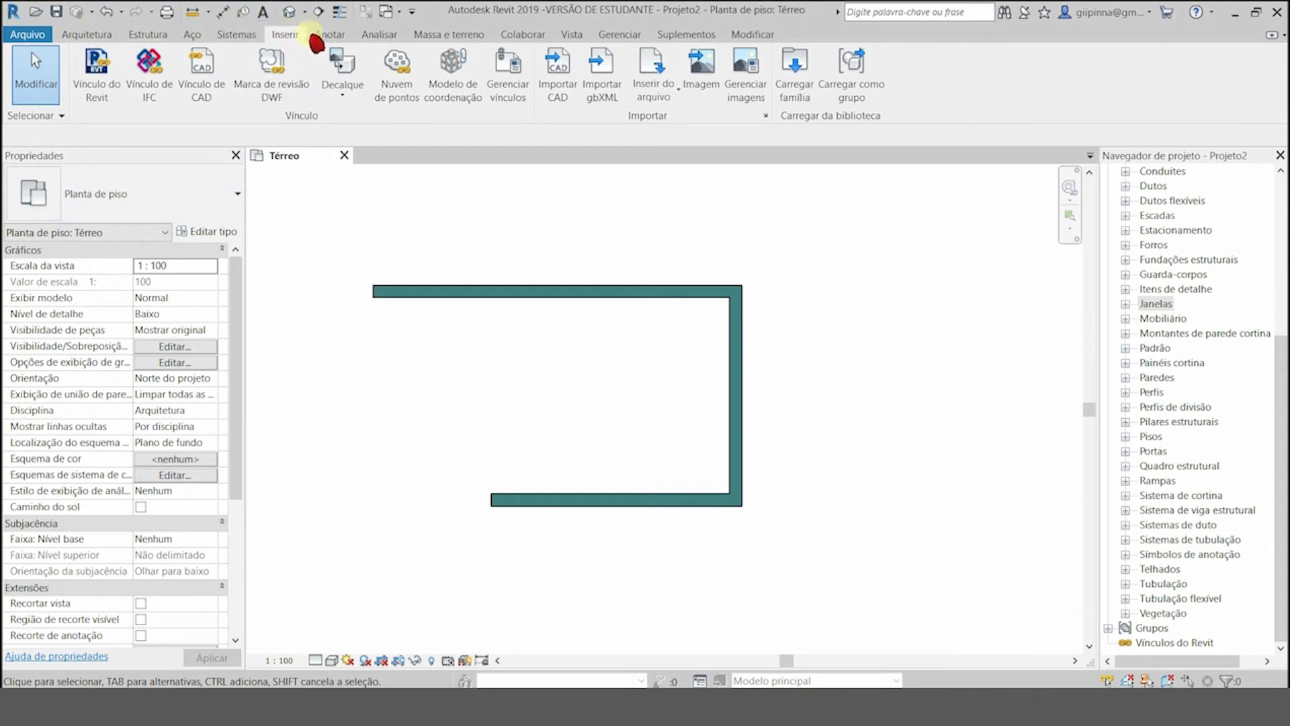
Step: Start loading a family and open the library folder Brazil > Portas > Específico do Brasil > Porta interna
left_click(802, 67)
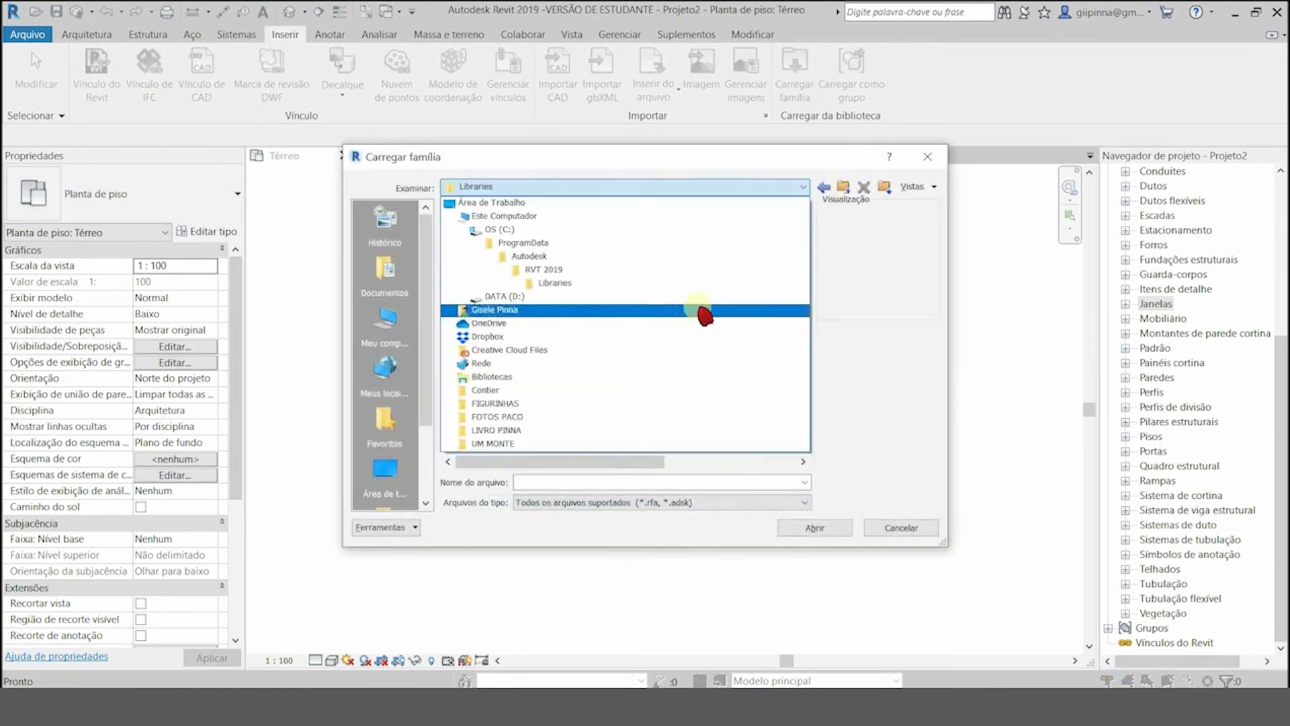
left_click(913, 276)
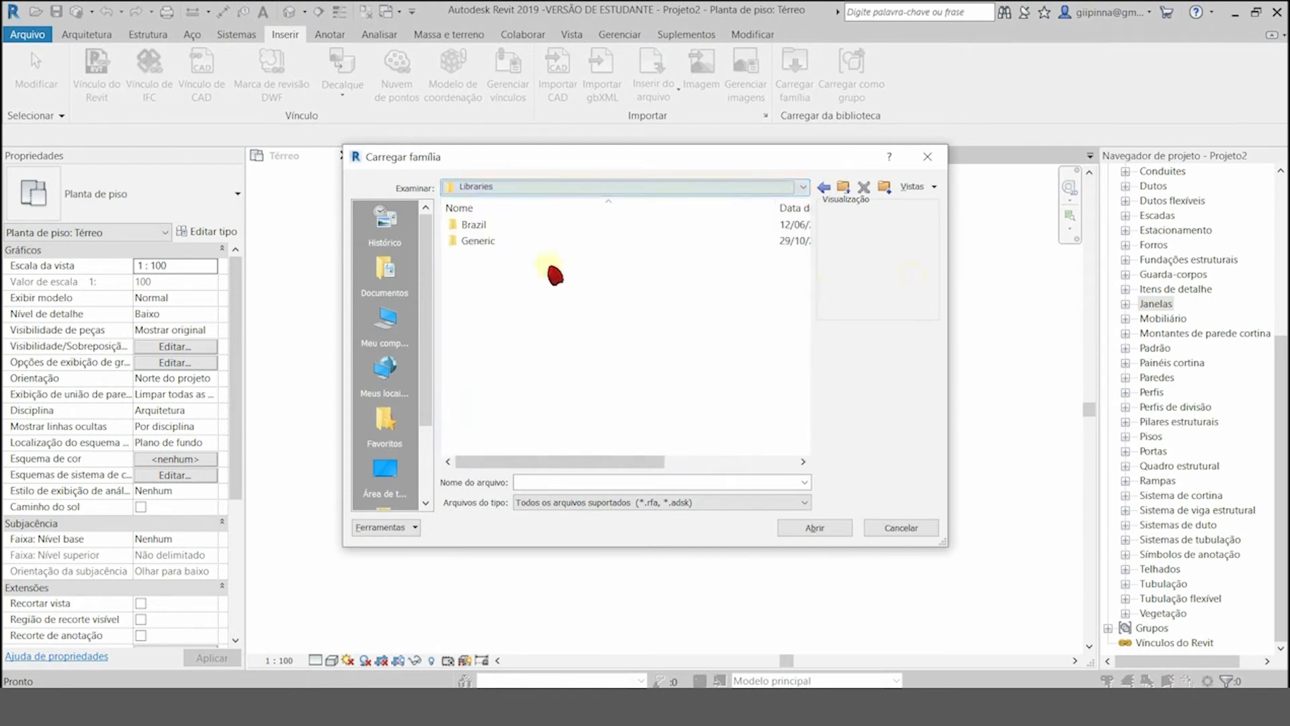
double_click(475, 226)
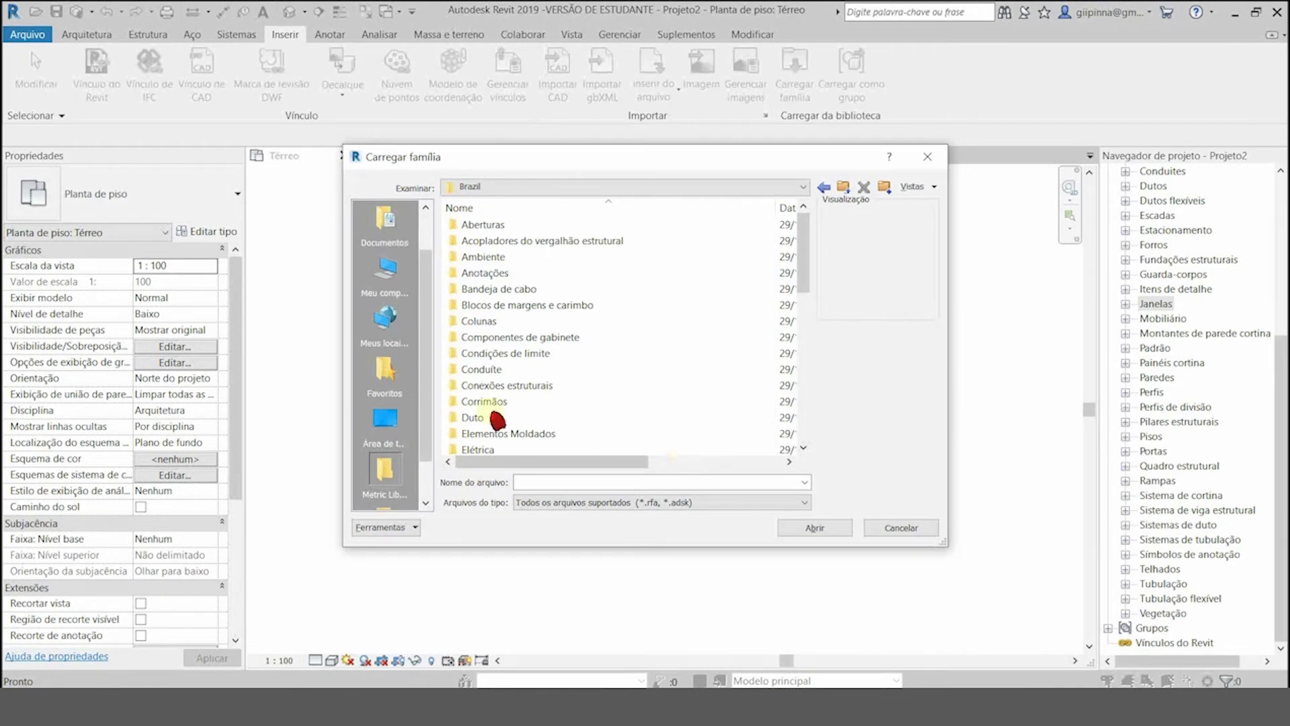
left_click_drag(810, 267, 798, 413)
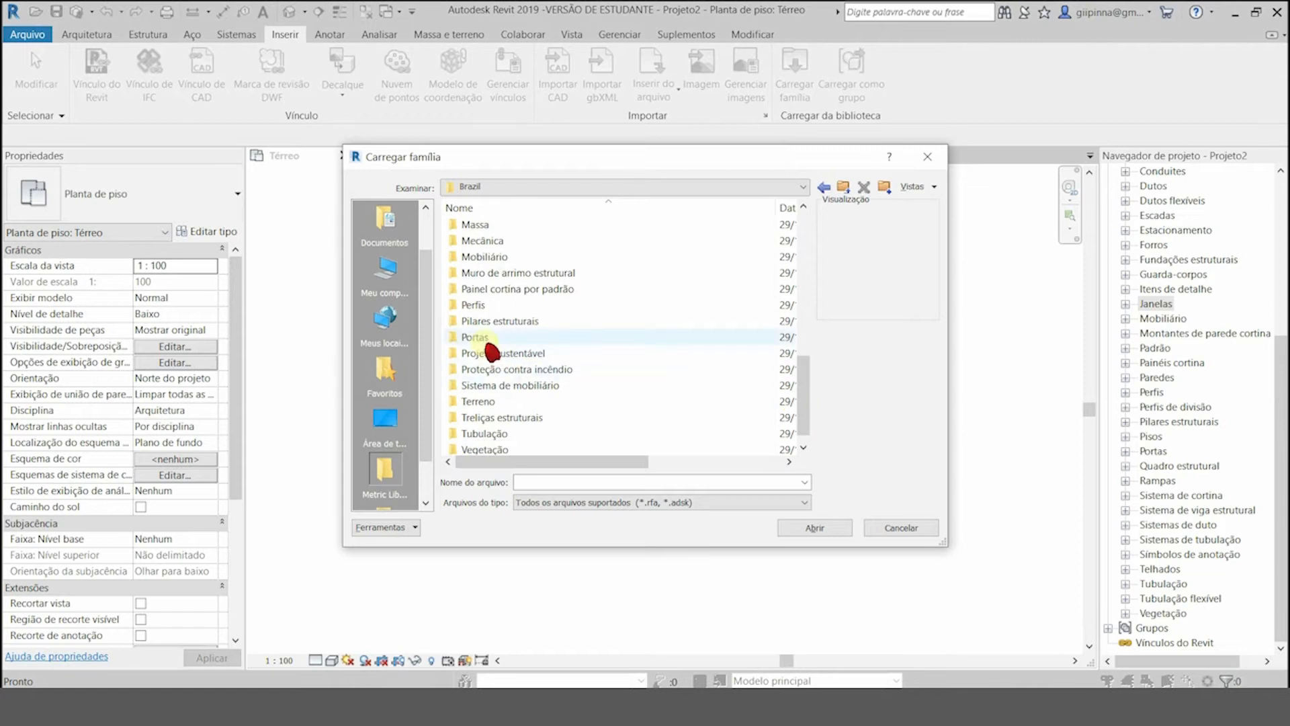
double_click(479, 338)
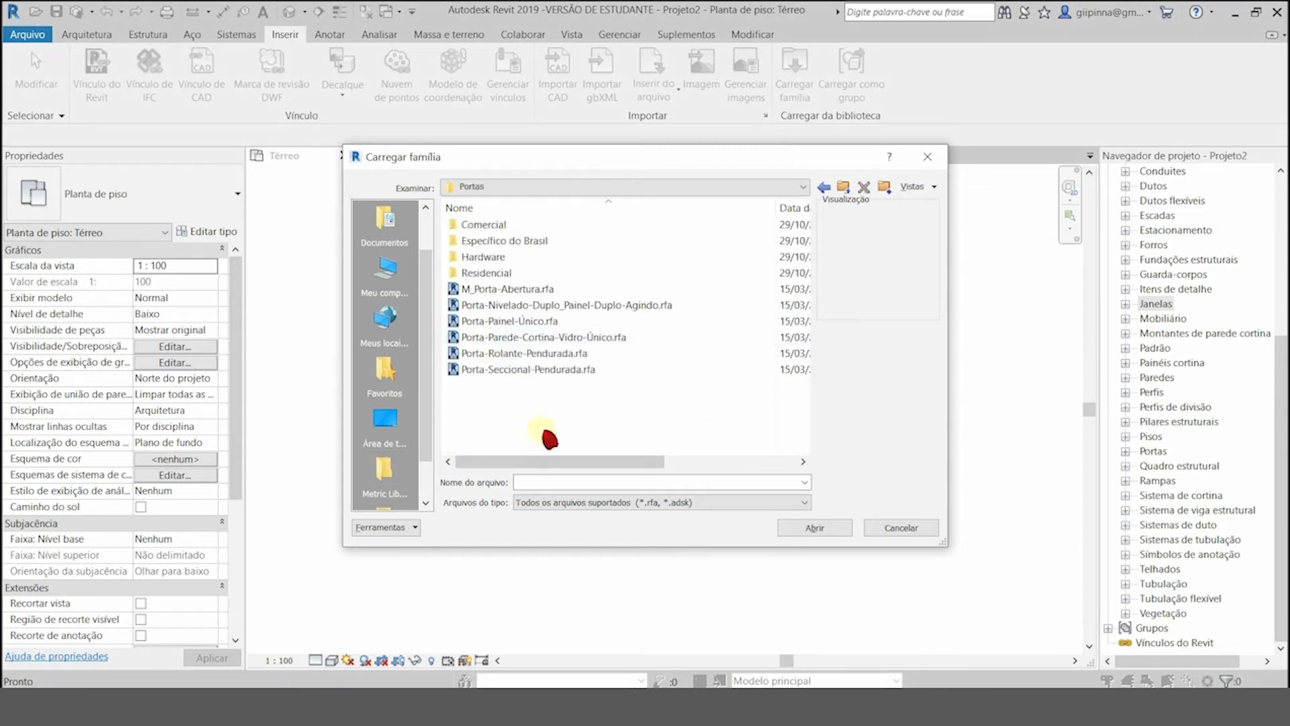
double_click(503, 243)
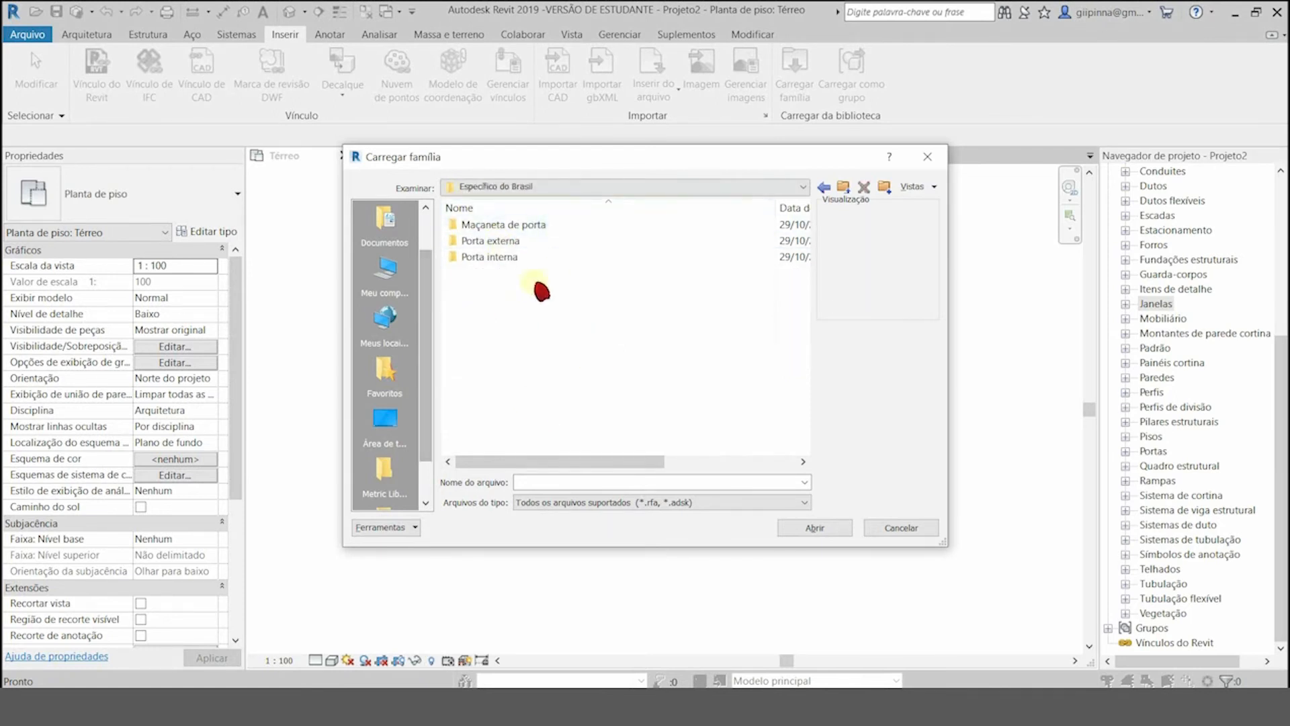
left_click(505, 259)
double_click(505, 258)
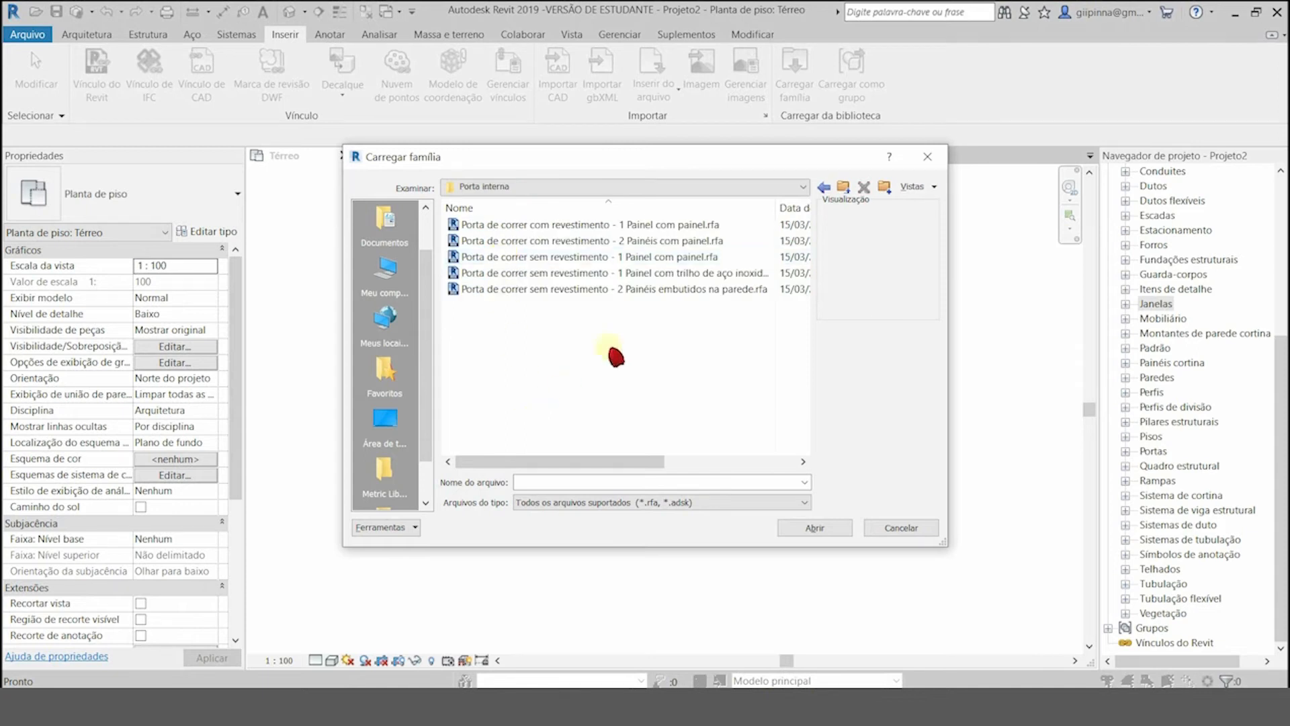
Step: Preview the interior sliding door families and load "Porta de correr sem revestimento - 1 Painel com painel.rfa"
left_click(531, 227)
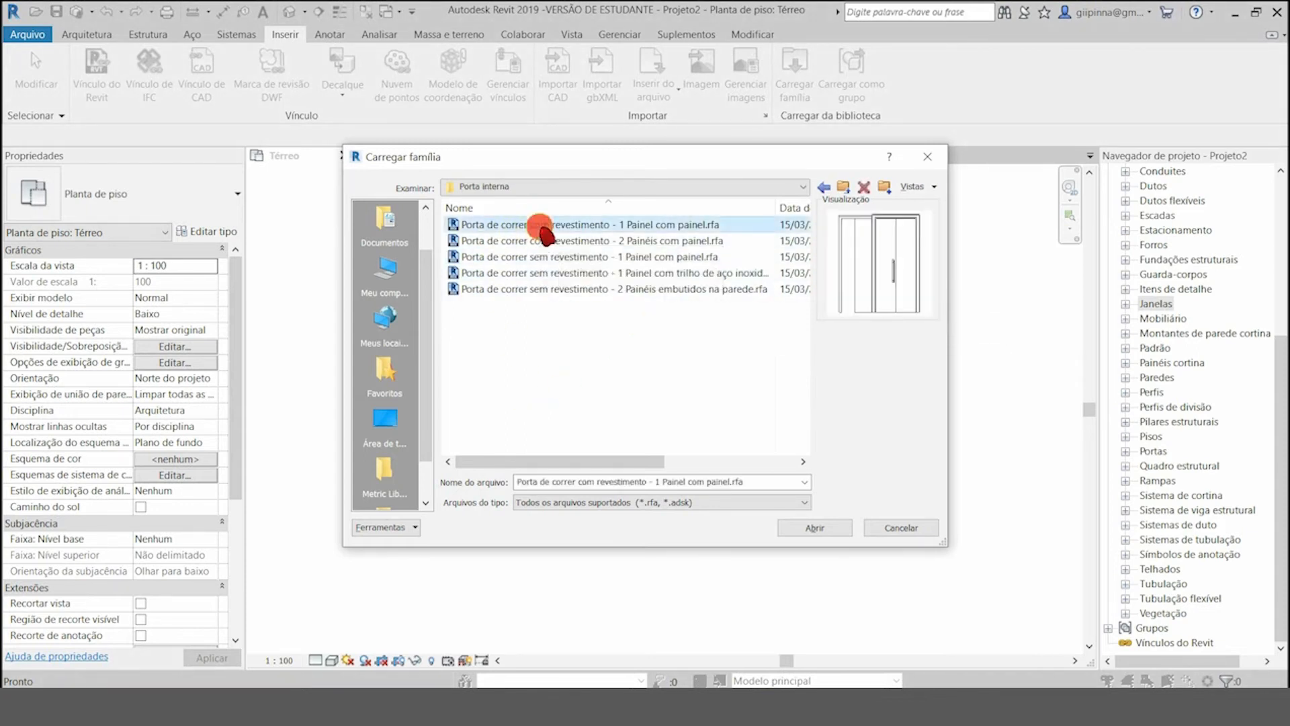
left_click(598, 242)
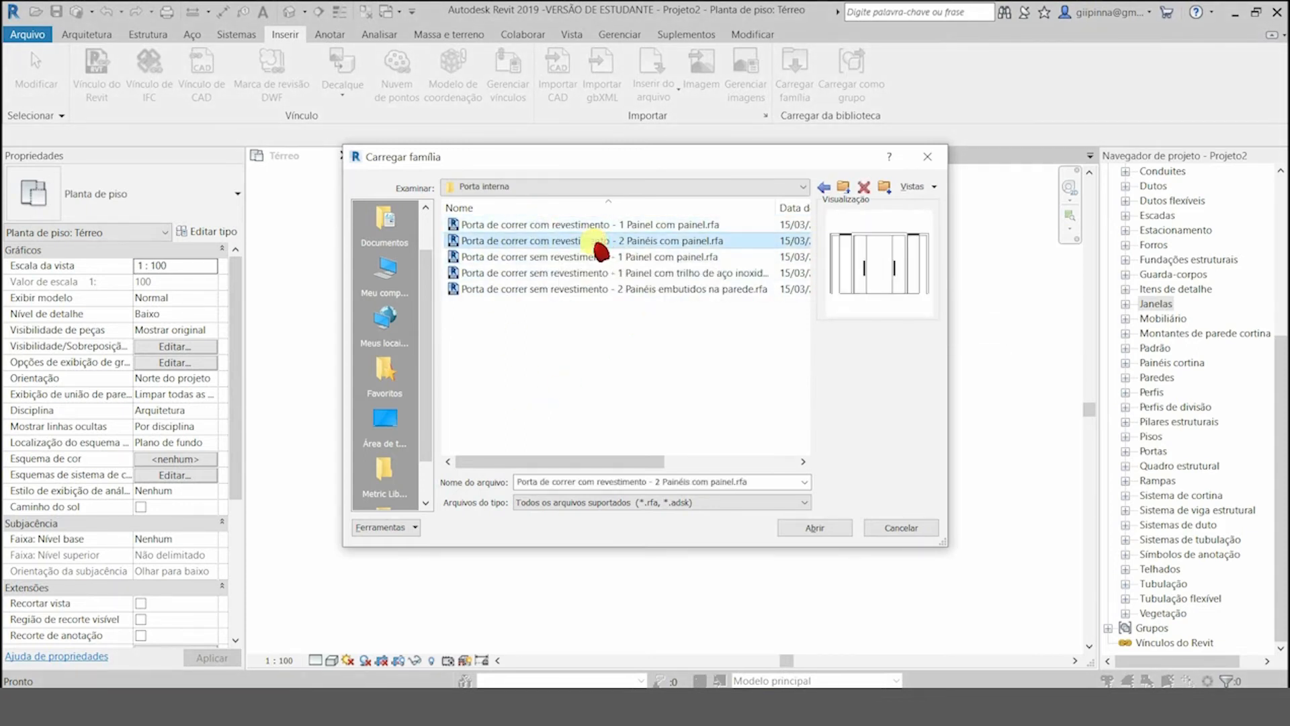
left_click(563, 258)
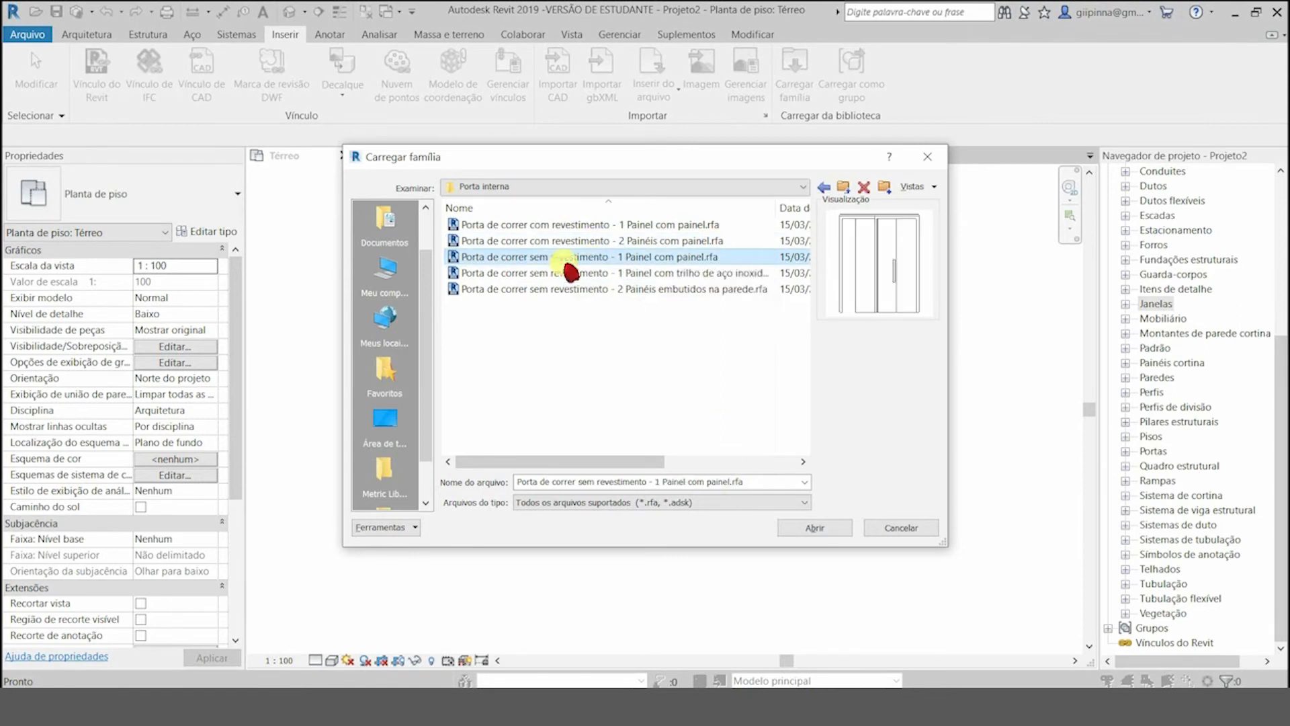
left_click(799, 527)
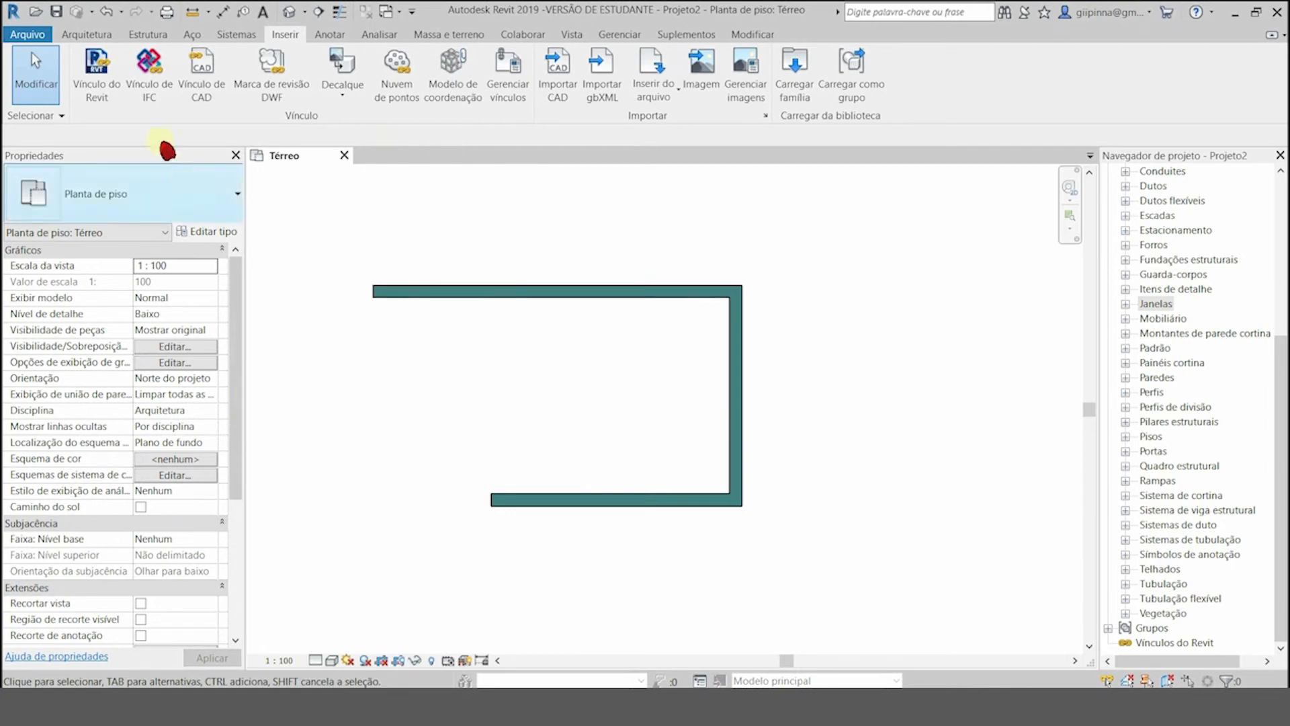
Step: Start the Door tool, review the available door types and choose the 620 x 2100mm sliding door
left_click(91, 34)
left_click(137, 74)
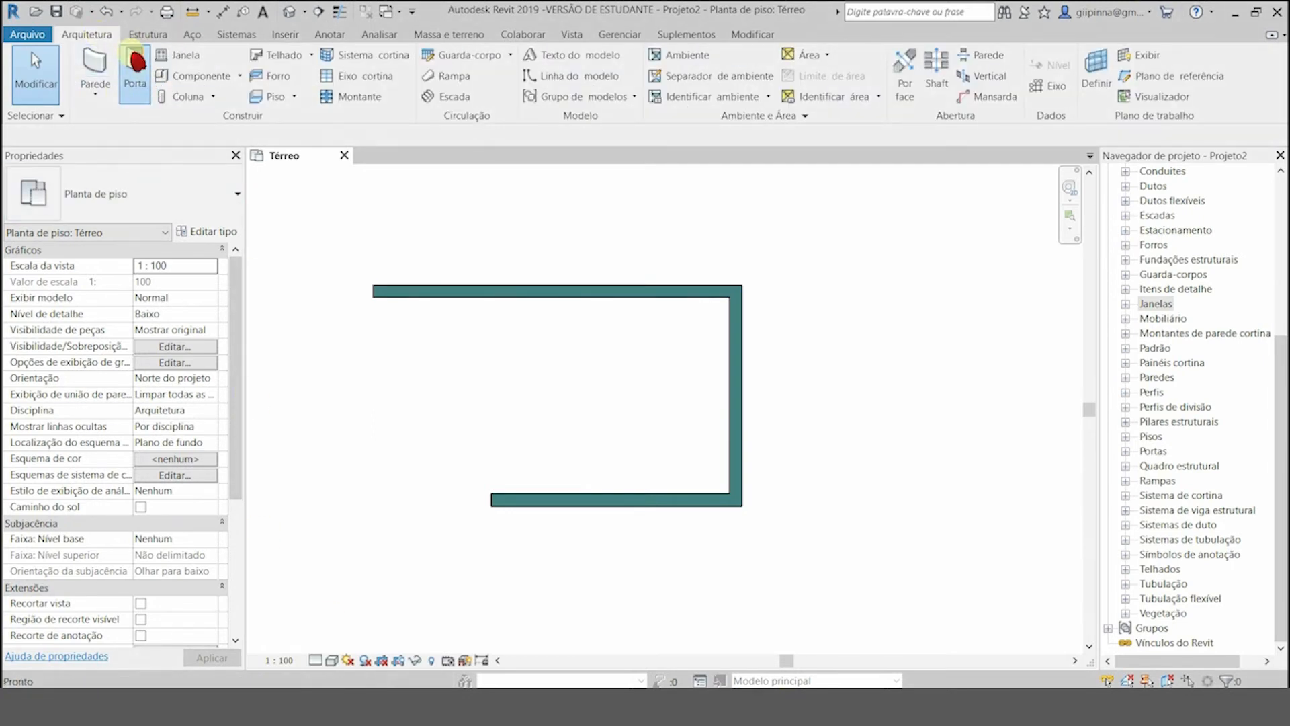
left_click(185, 198)
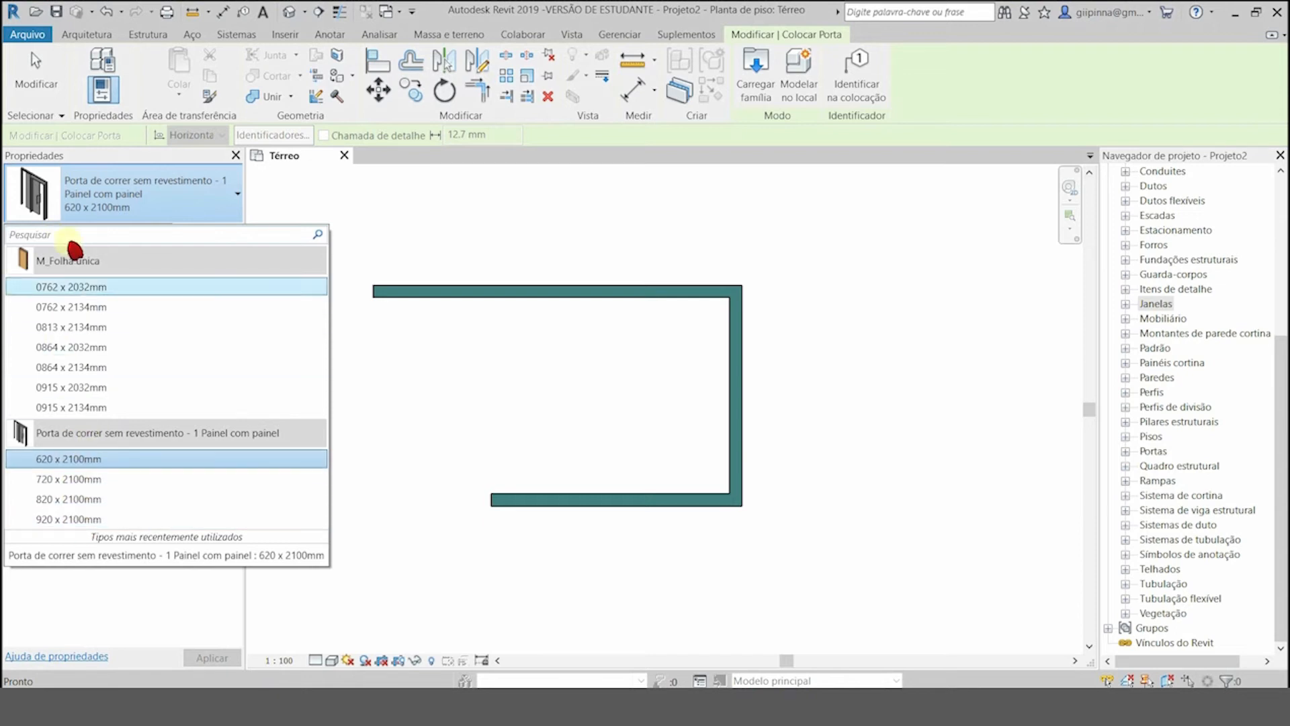
left_click(84, 462)
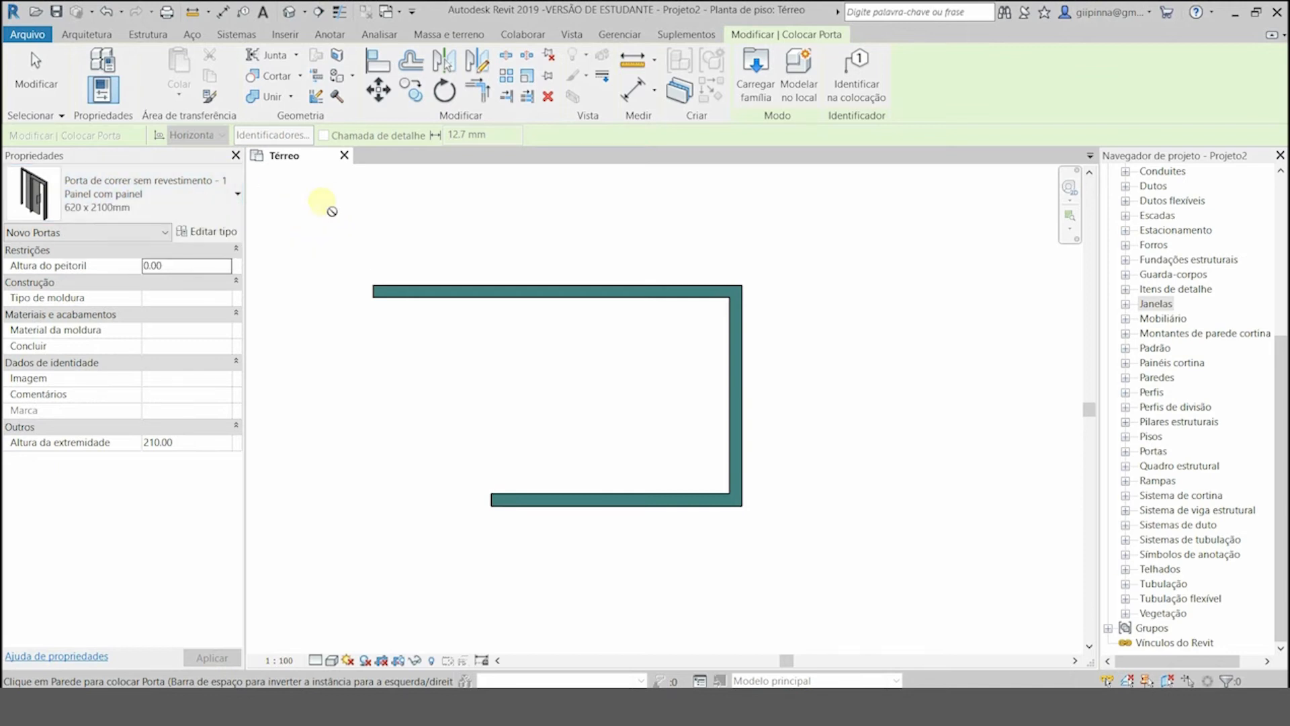
Step: Switch to the Window tool and review the available M_Fixo window sizes
left_click(87, 34)
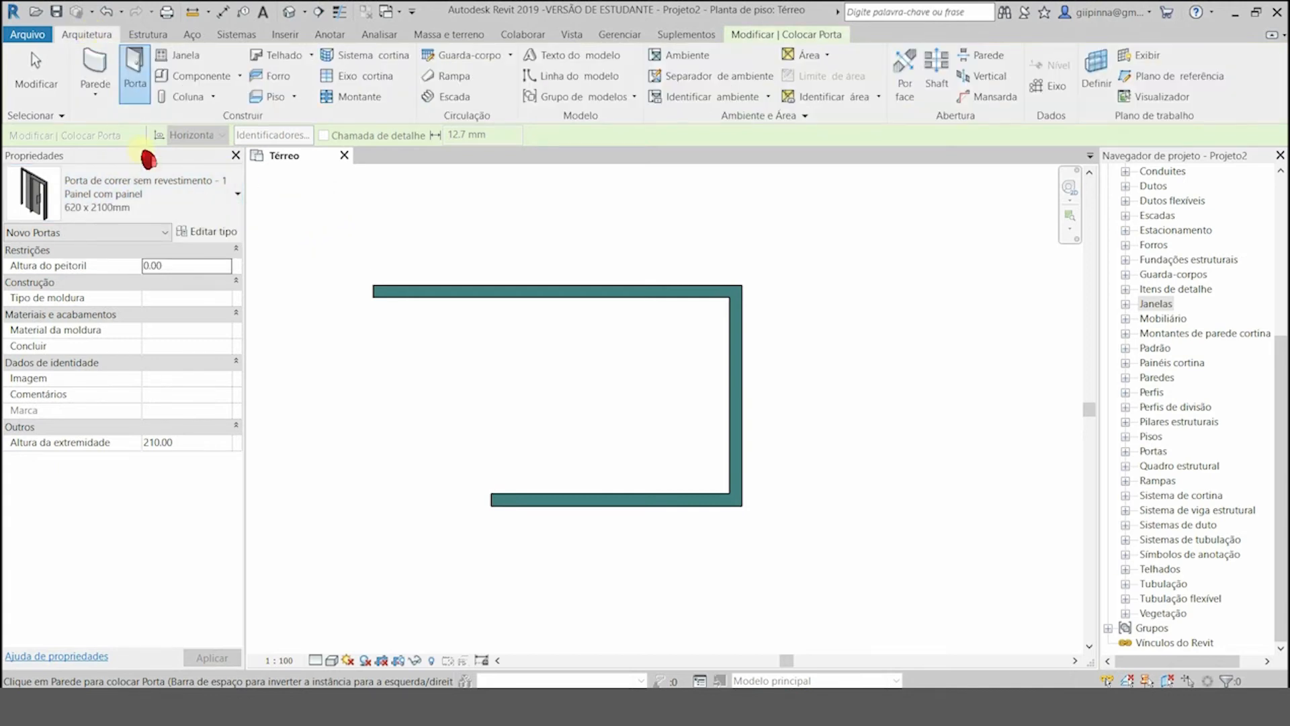
left_click(191, 62)
left_click(198, 202)
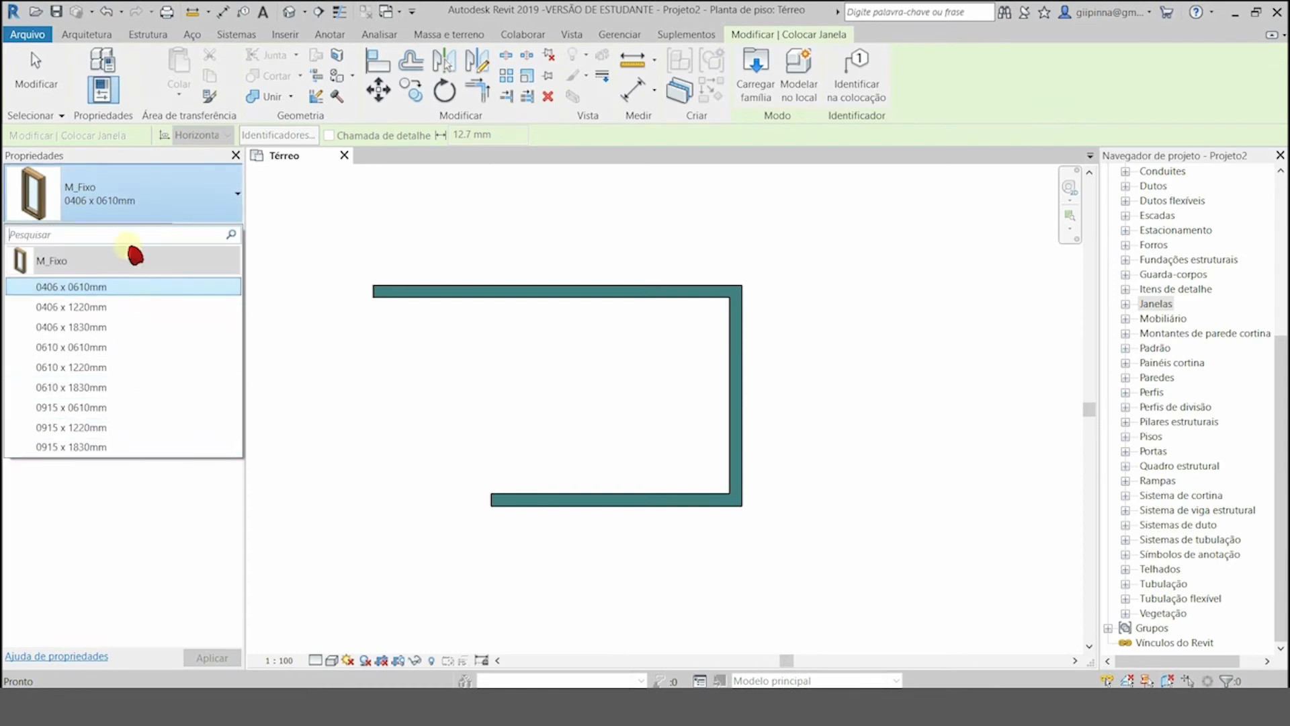
left_click(103, 216)
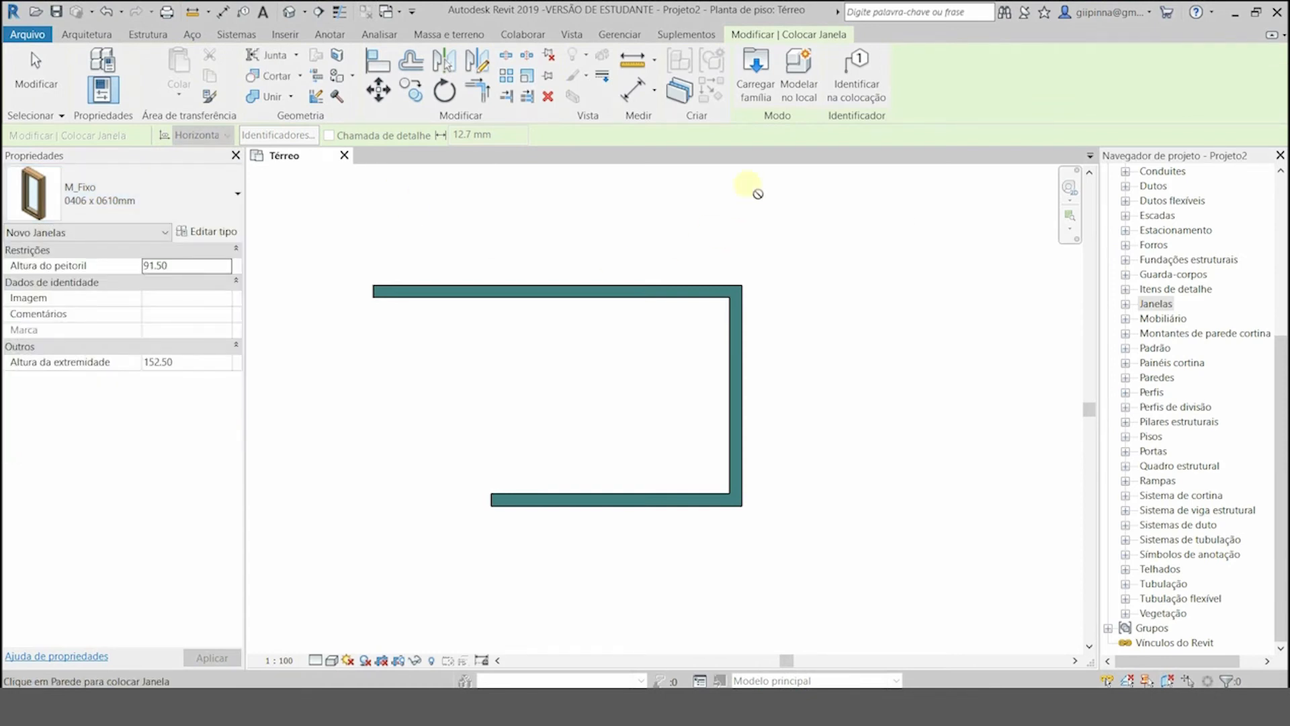
Step: Load "Janela de correr - 2 Painéis.rfa" from the Brazil library's Janelas > Específico do Brasil folder
left_click(756, 71)
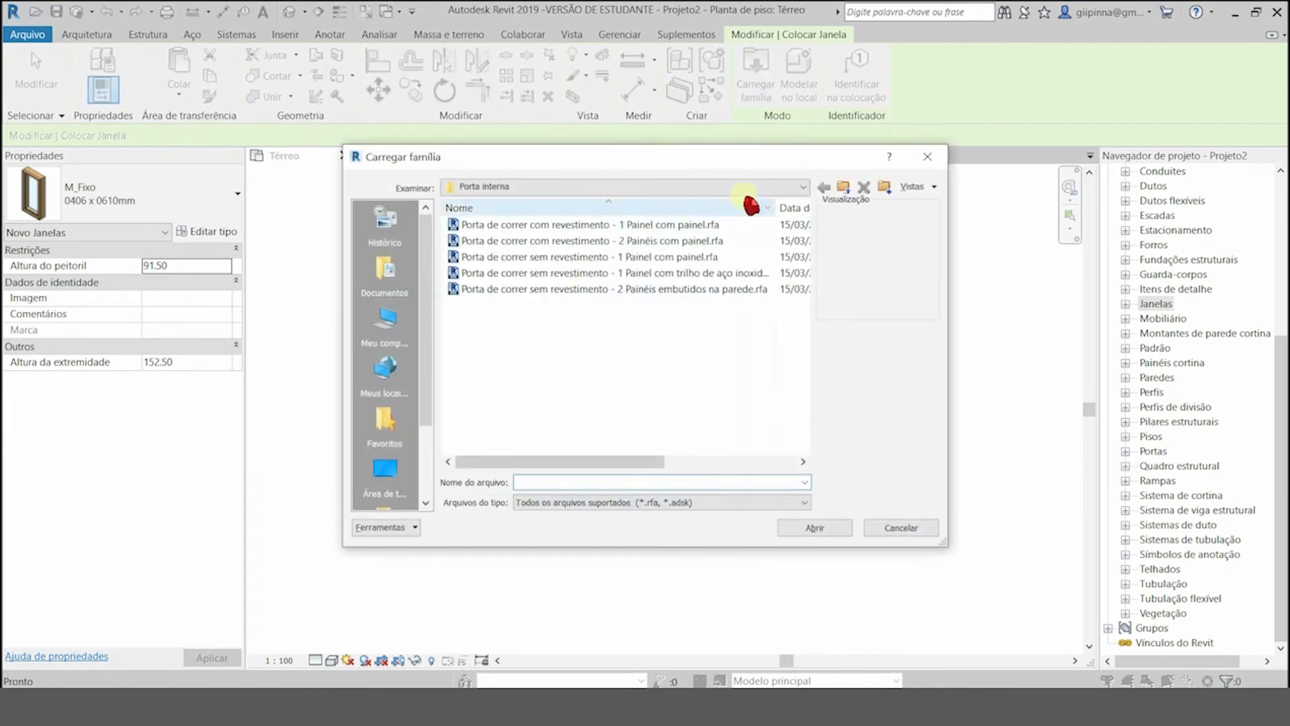
left_click(843, 186)
left_click(843, 187)
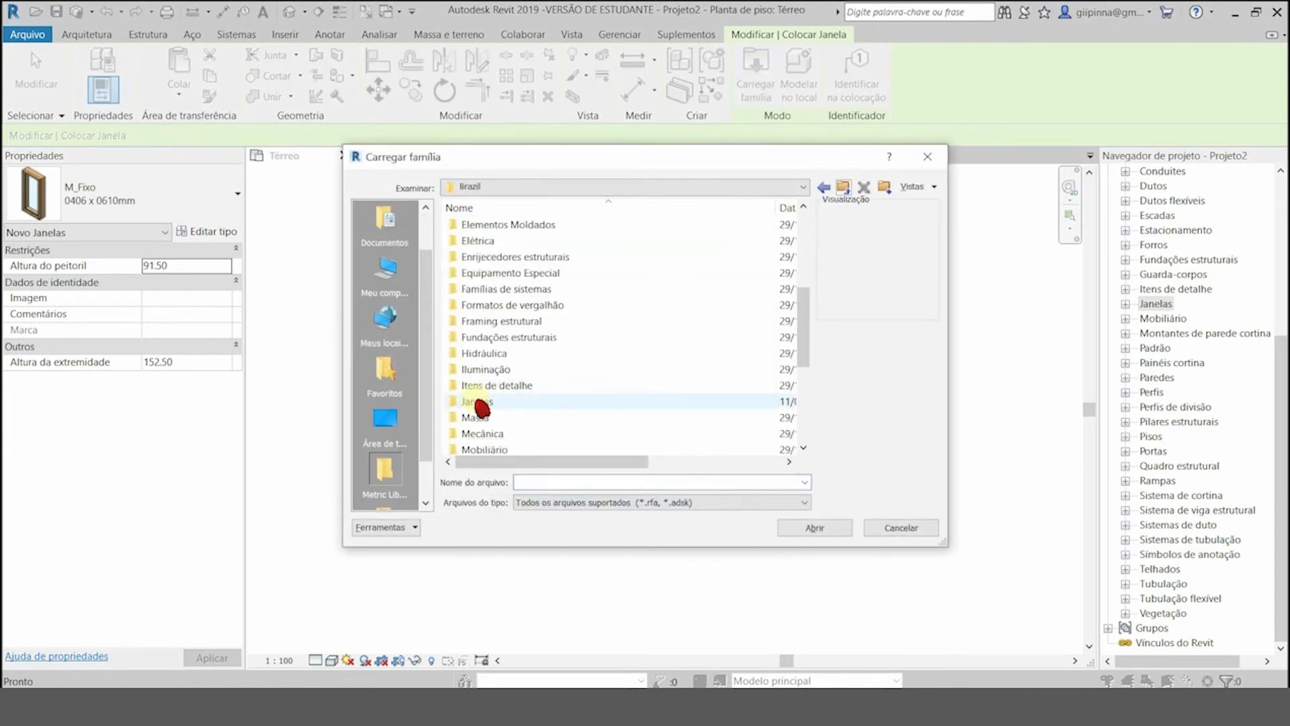
double_click(479, 403)
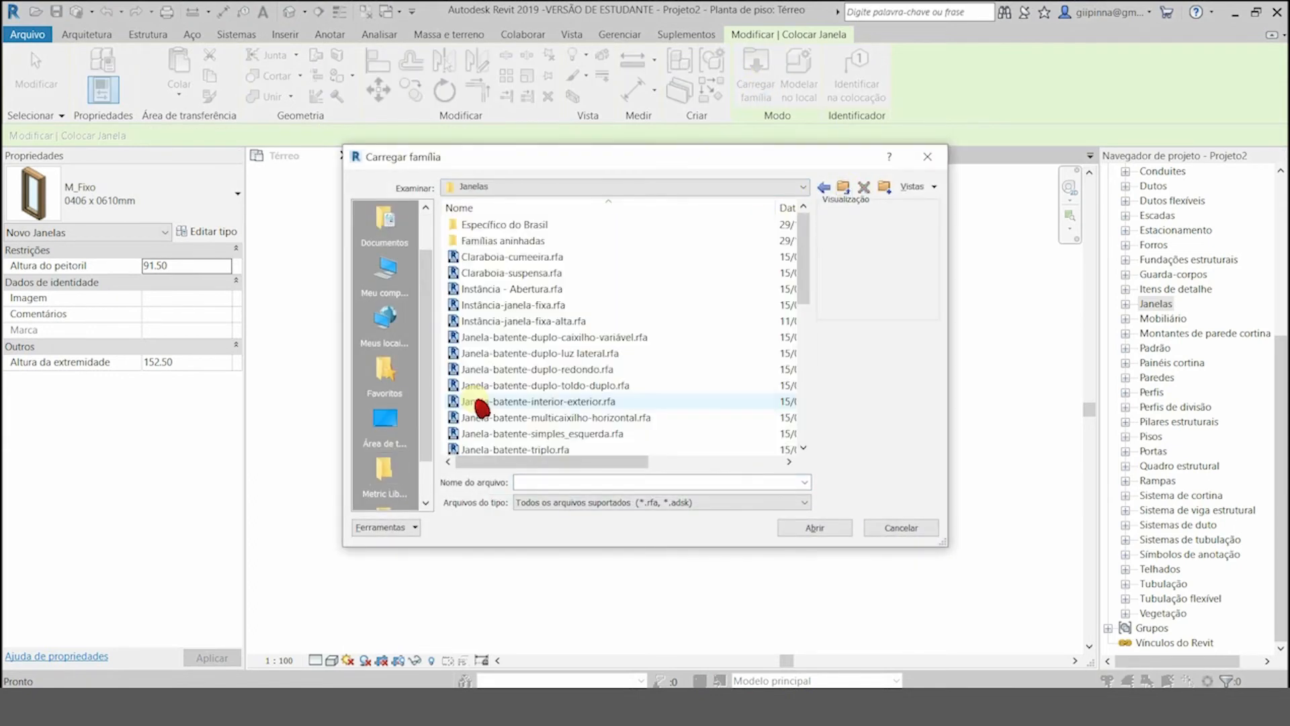
double_click(565, 227)
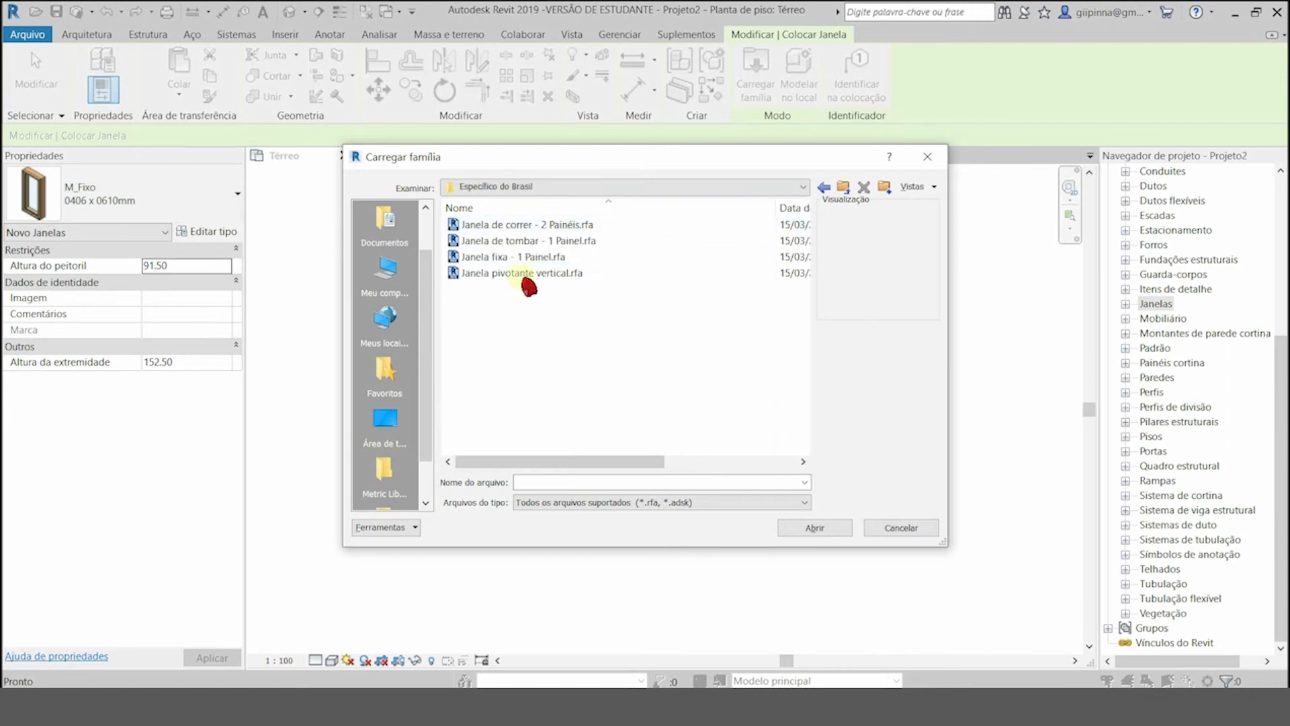
left_click(588, 226)
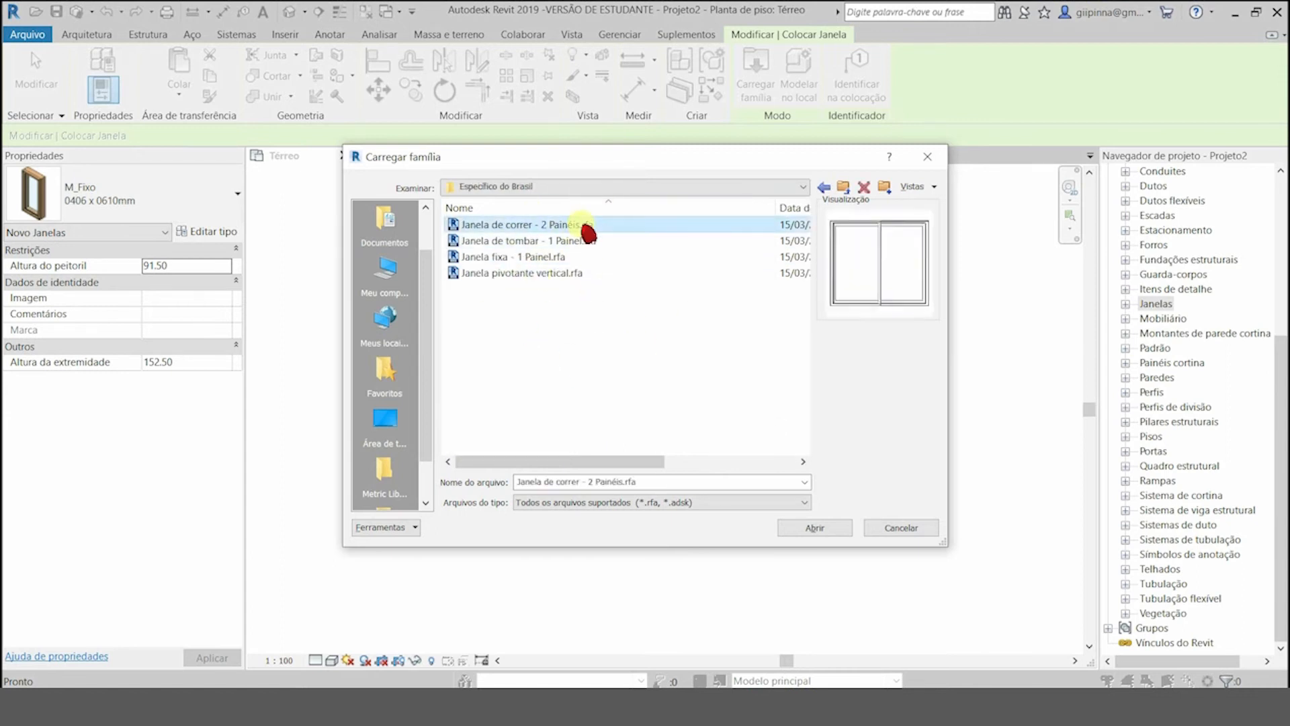
left_click(821, 529)
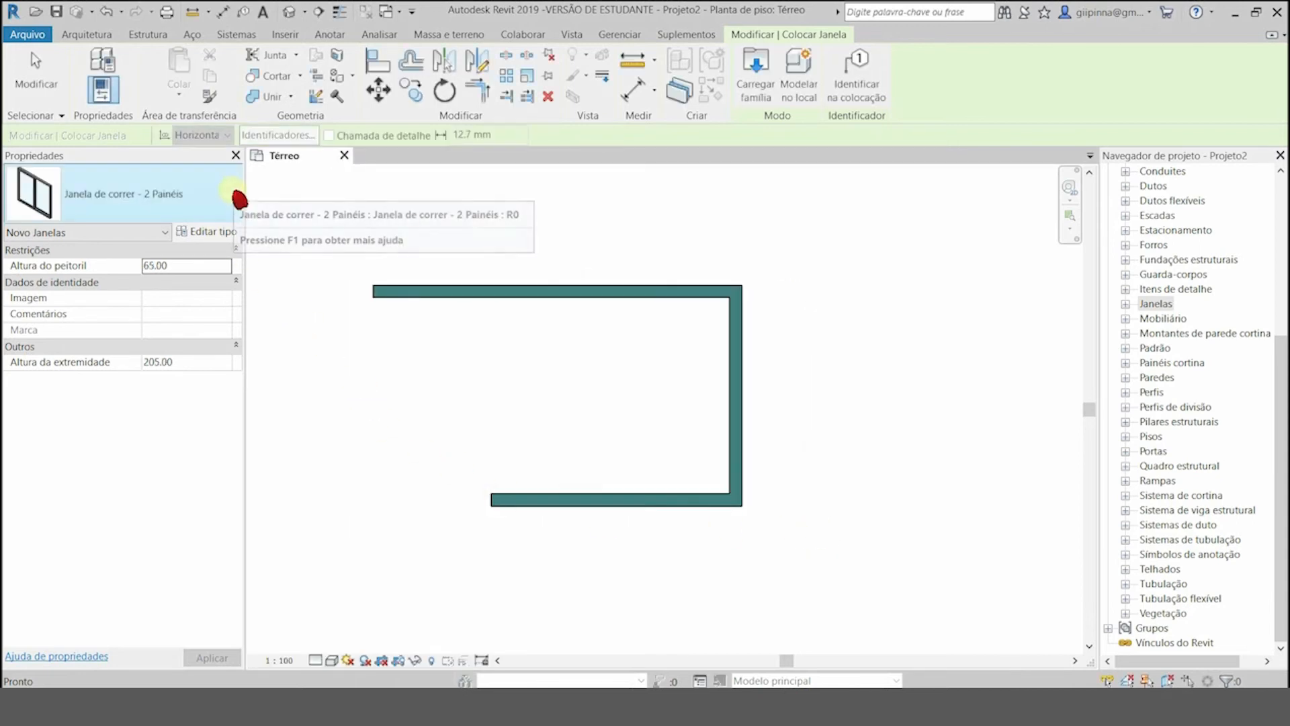
Step: Place a Janela de correr - 2 Painéis window in the upper wall, 150 cm from its open end
left_click(238, 195)
left_click(80, 265)
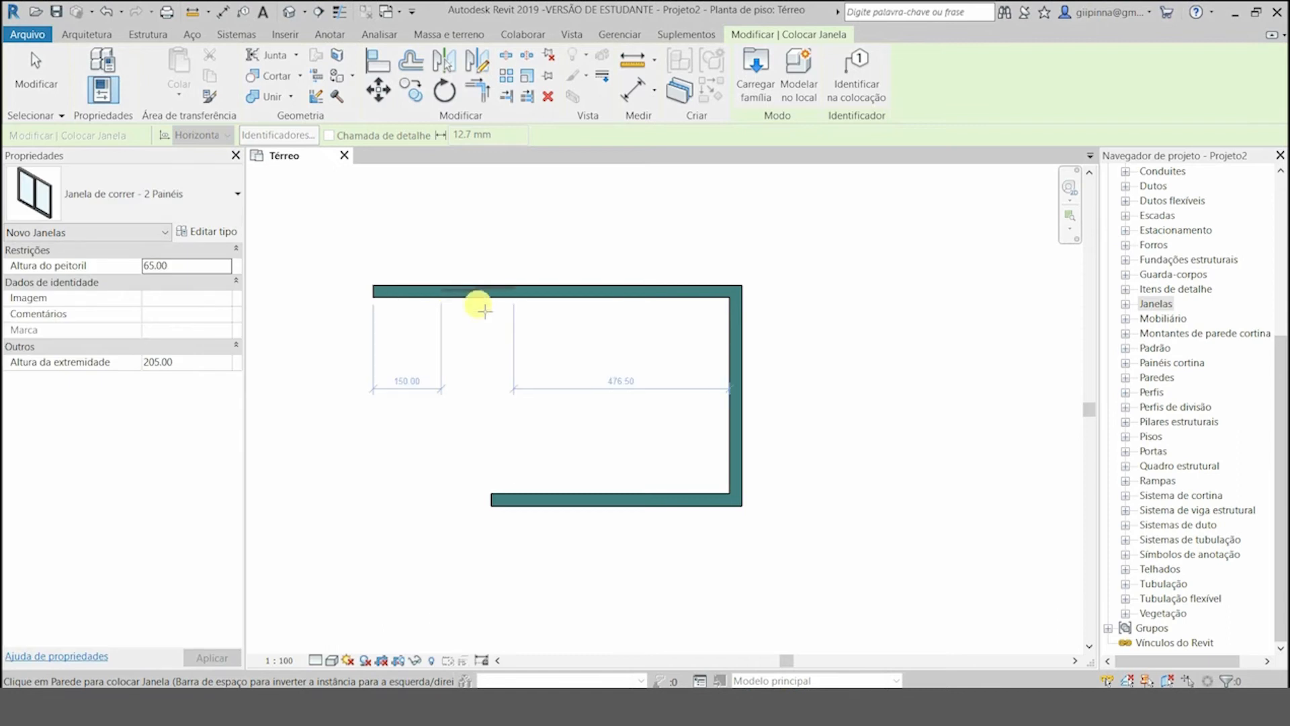
scroll(478, 297, "up", 2)
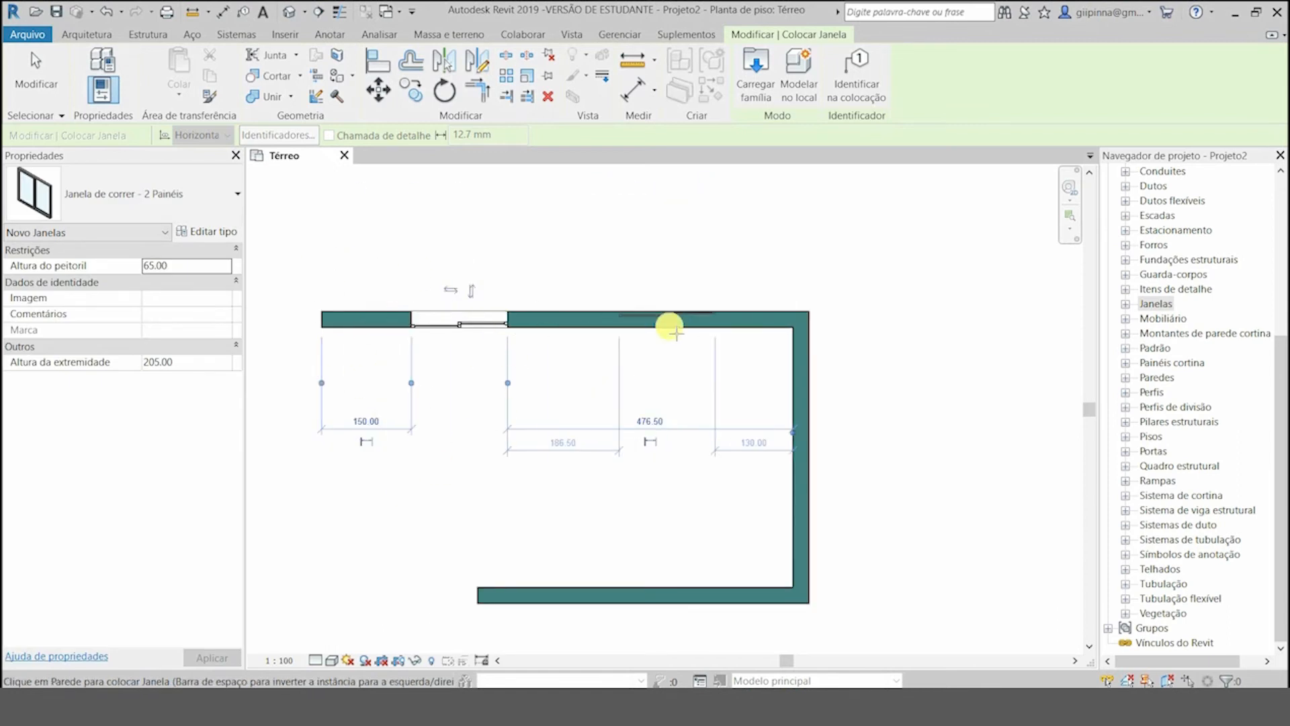
Step: Review the sliding window's type properties and duplicate the type, adding the author's first name to "Janela de correr - 2 paineis"
left_click(205, 231)
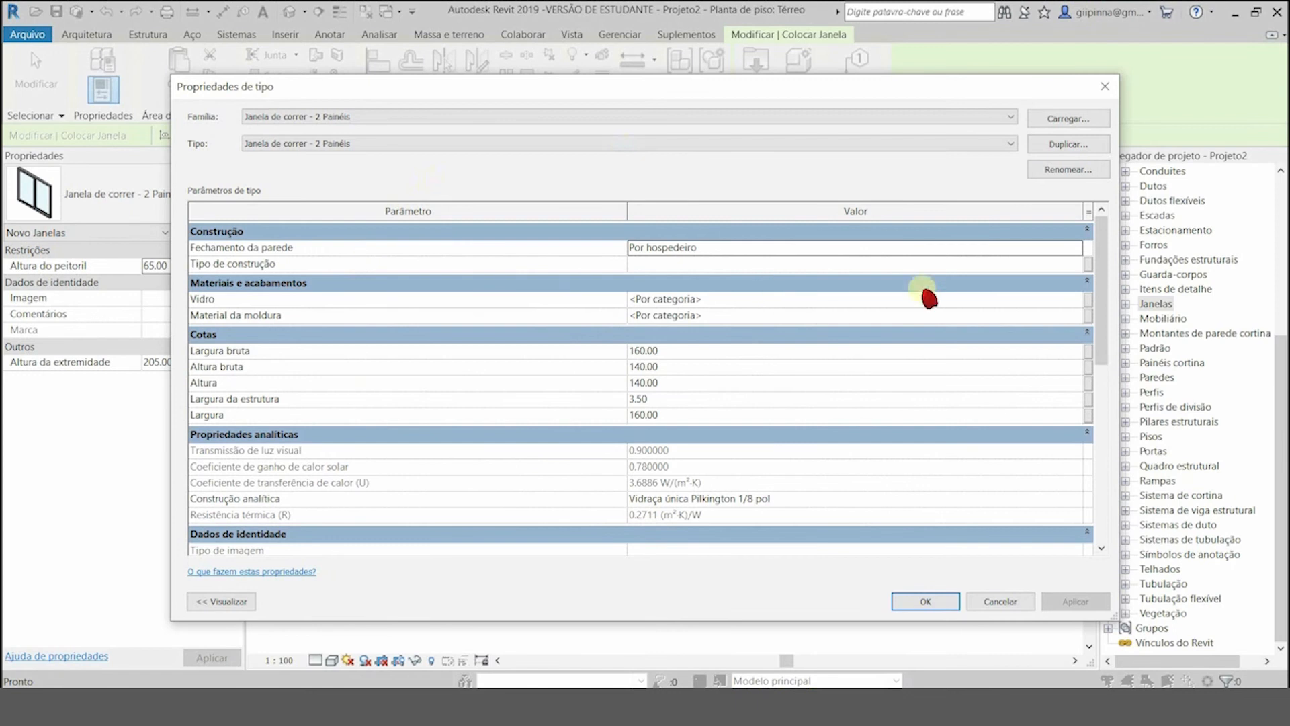
left_click_drag(1118, 308, 1143, 288)
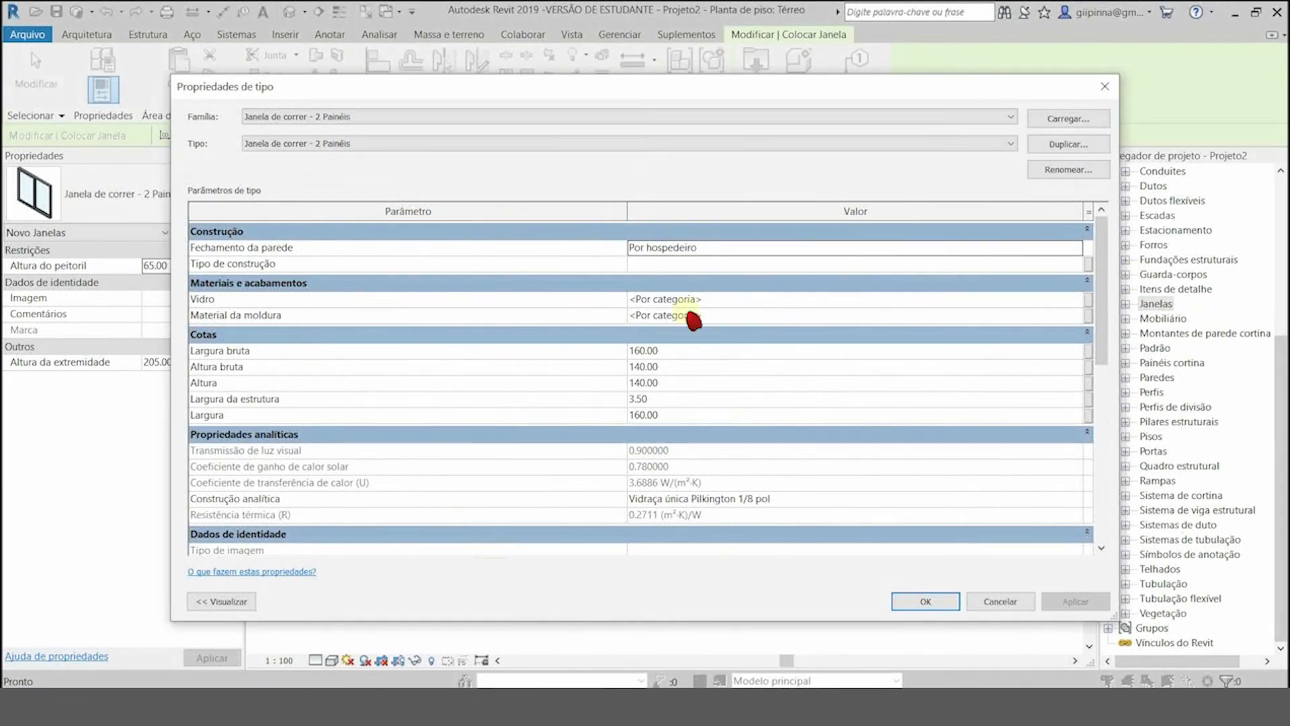
mouse_move(625, 517)
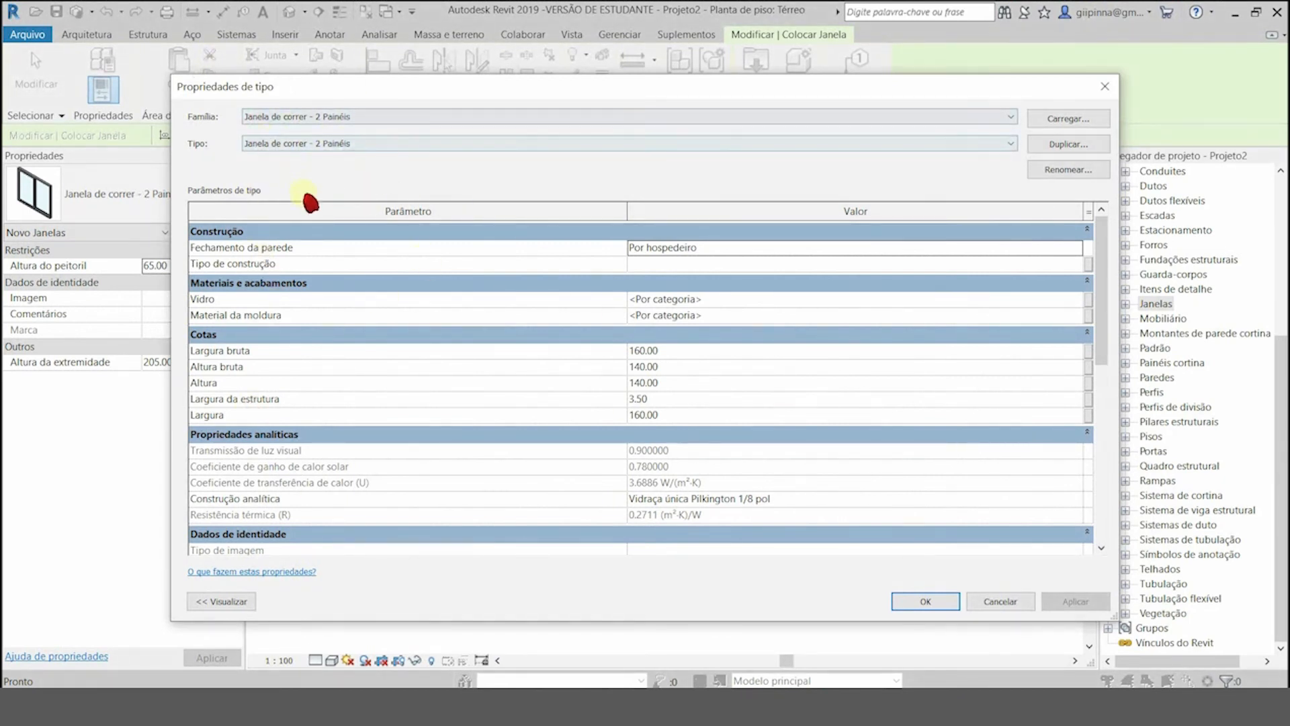
left_click(1060, 154)
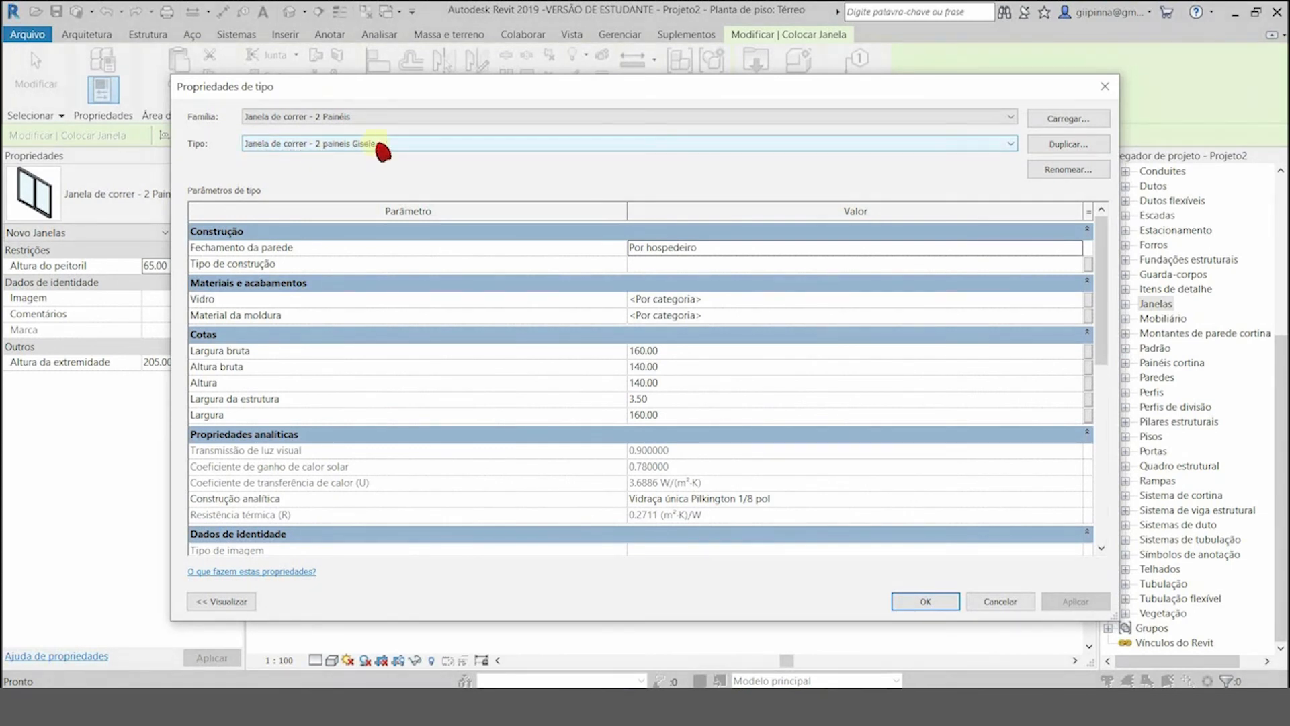
Step: Set the duplicated type's Largura bruta to 200 and Altura bruta to 110, and place that window in the upper wall, 138.25 cm from the corner
left_click(1039, 298)
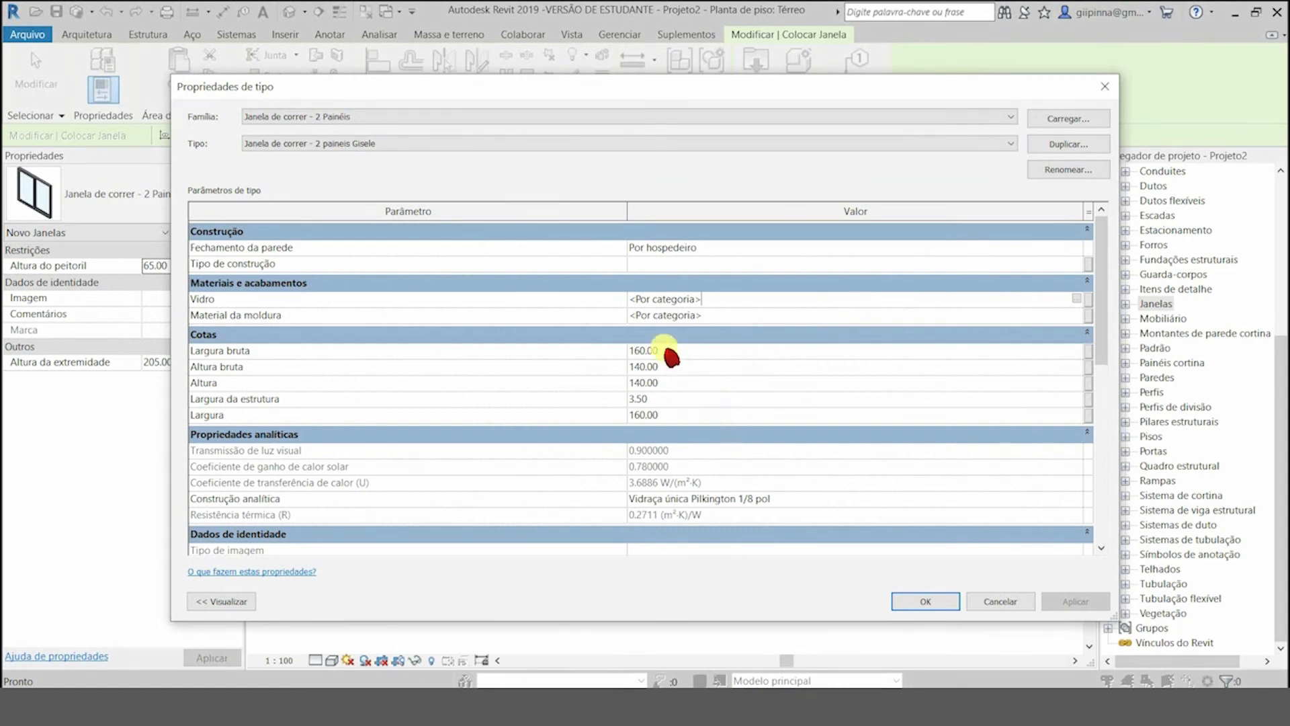
left_click(679, 368)
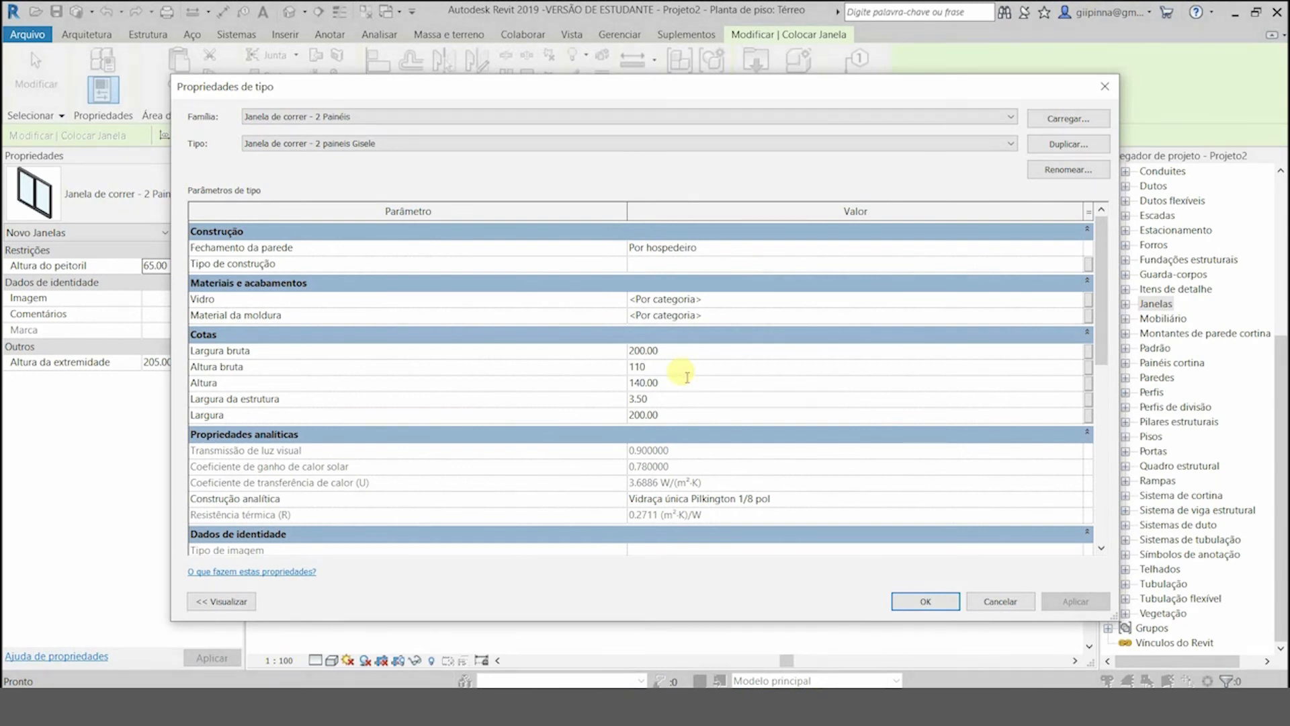
key("Return")
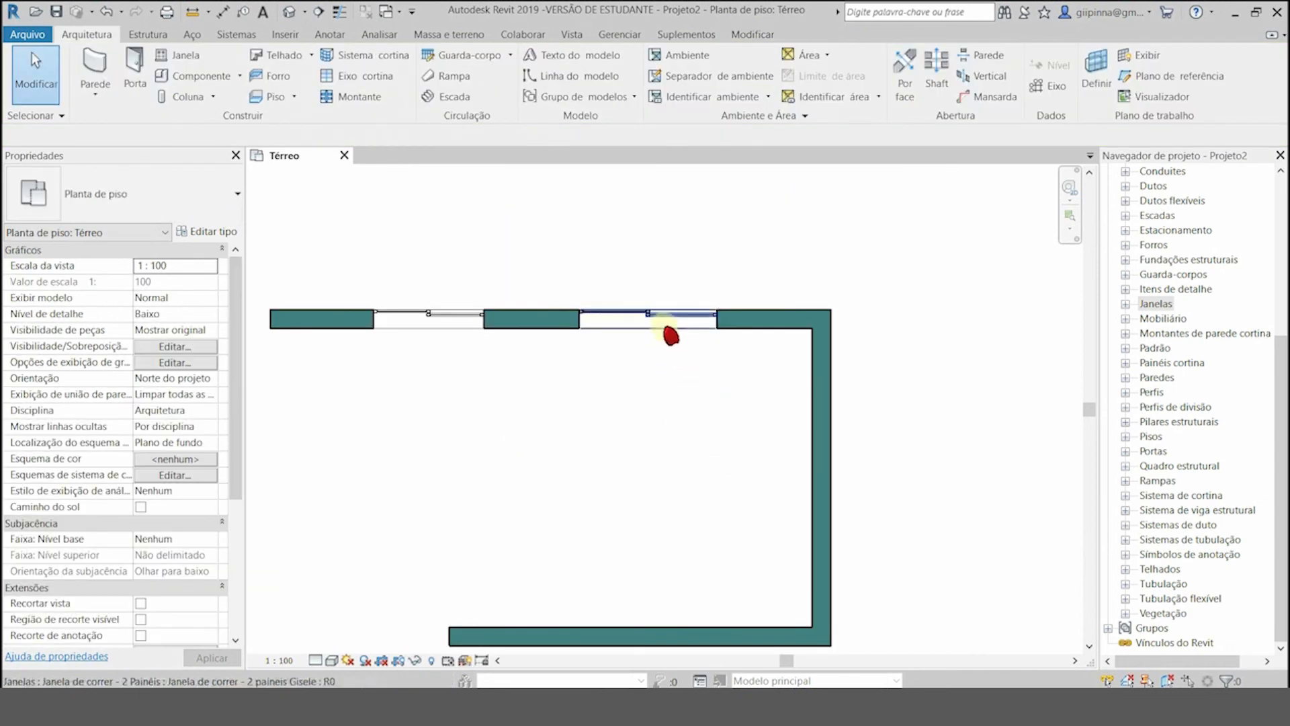
Step: Flip the opening side of the wider window in the upper wall and open the Norte elevation
left_click(661, 314)
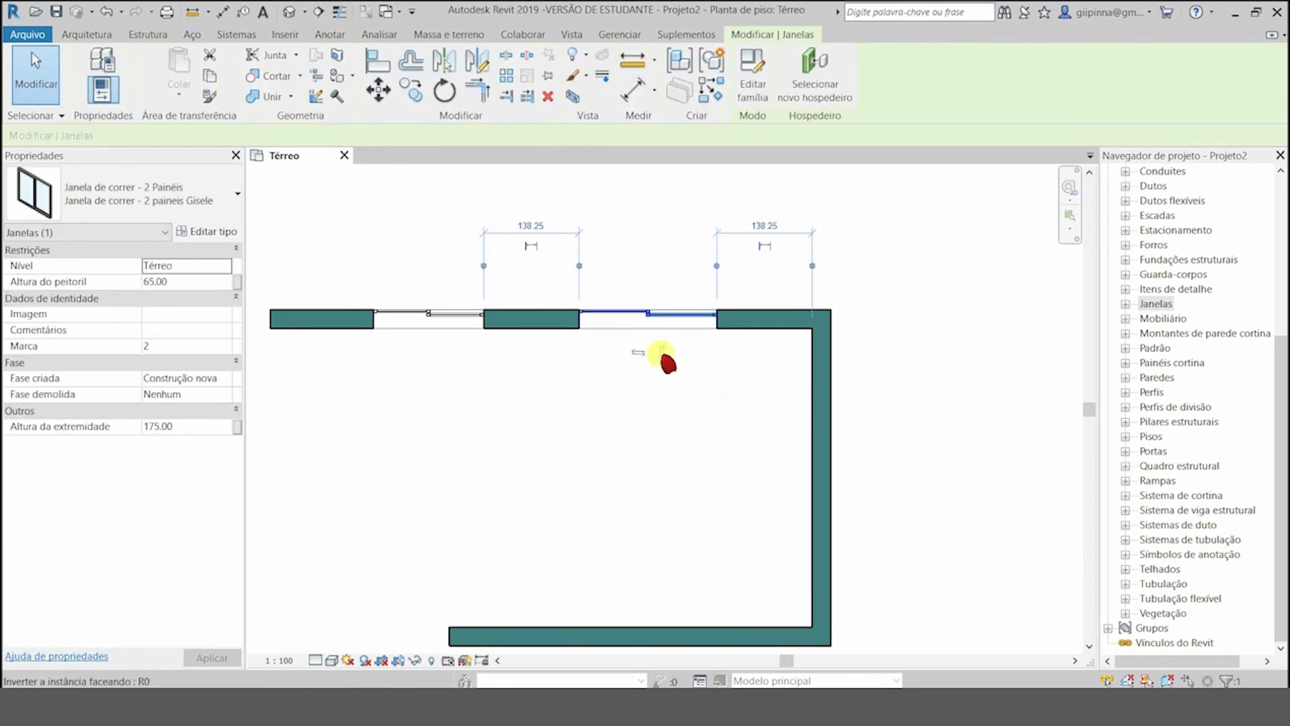
left_click(636, 353)
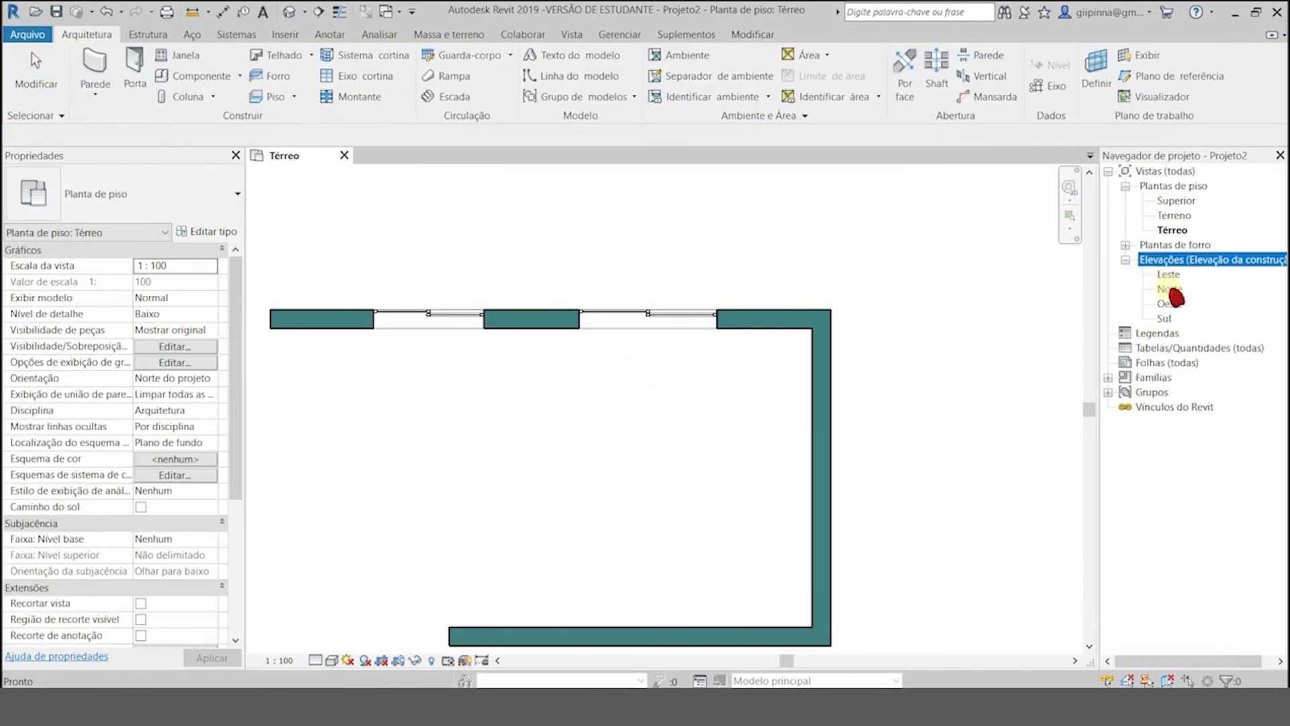
double_click(1171, 288)
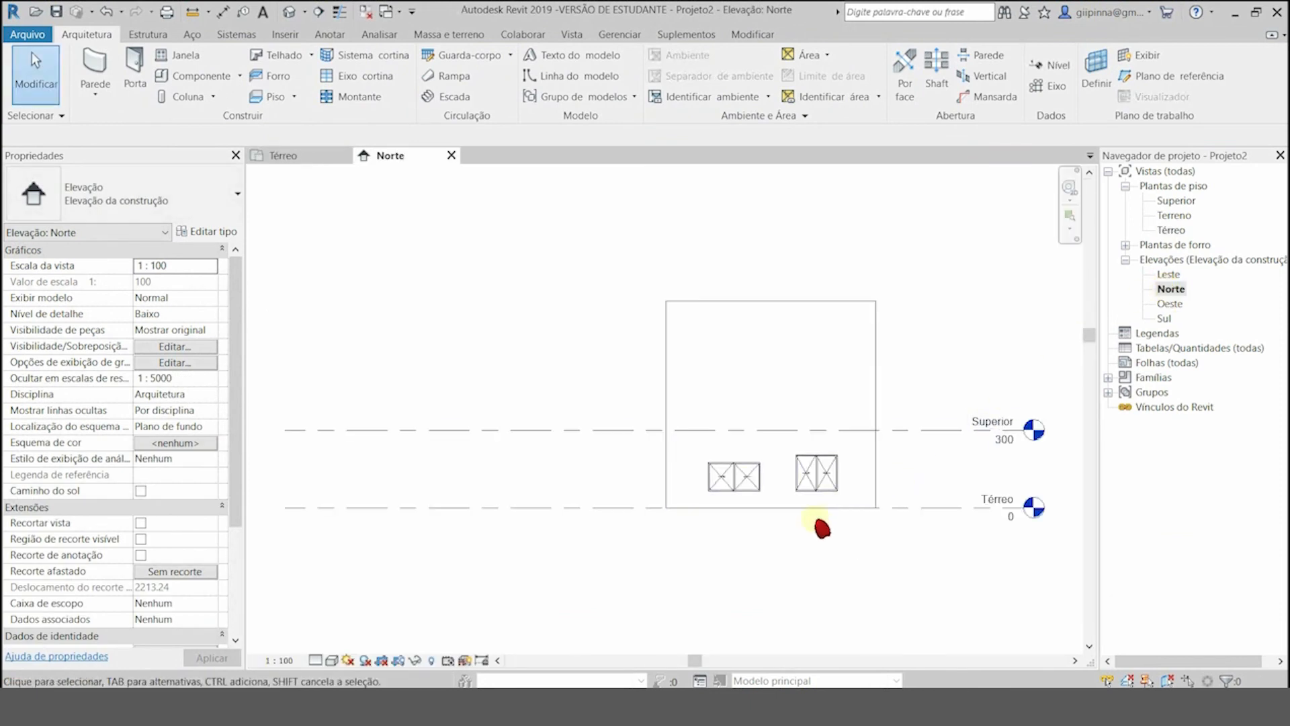
scroll(822, 529, "up", 4)
left_click(966, 266)
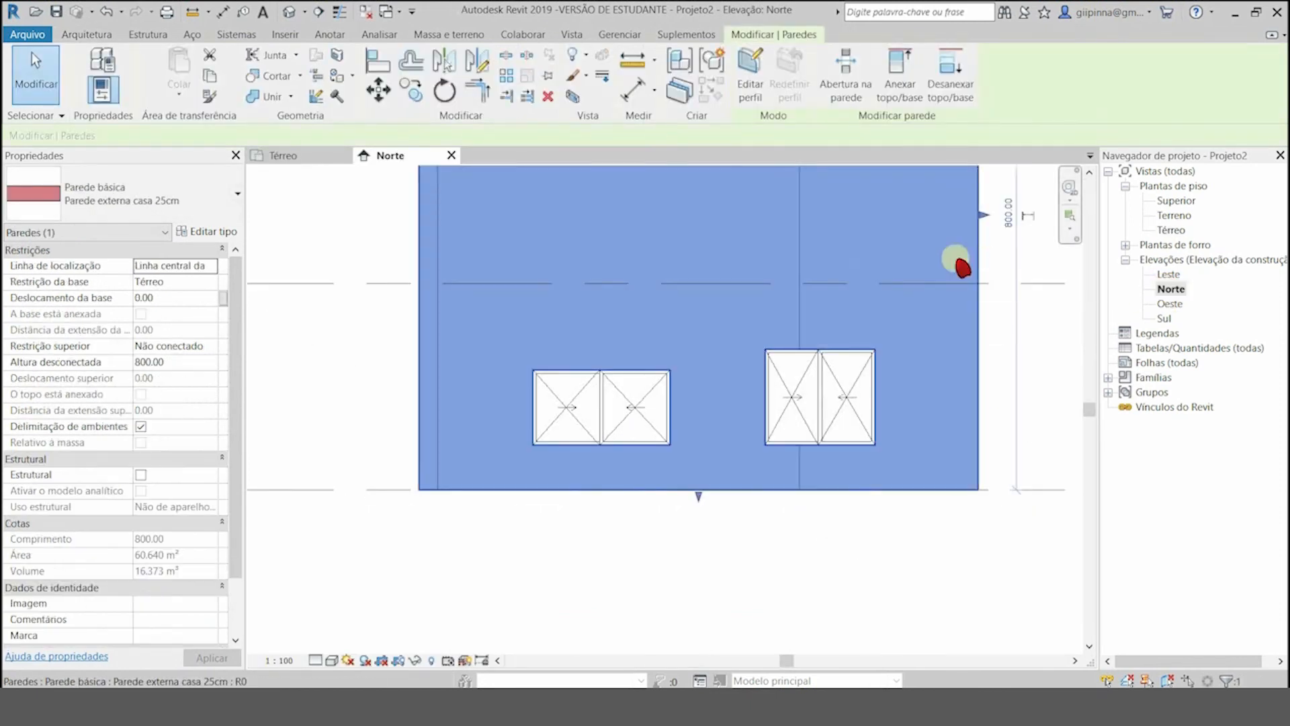
left_click(186, 296)
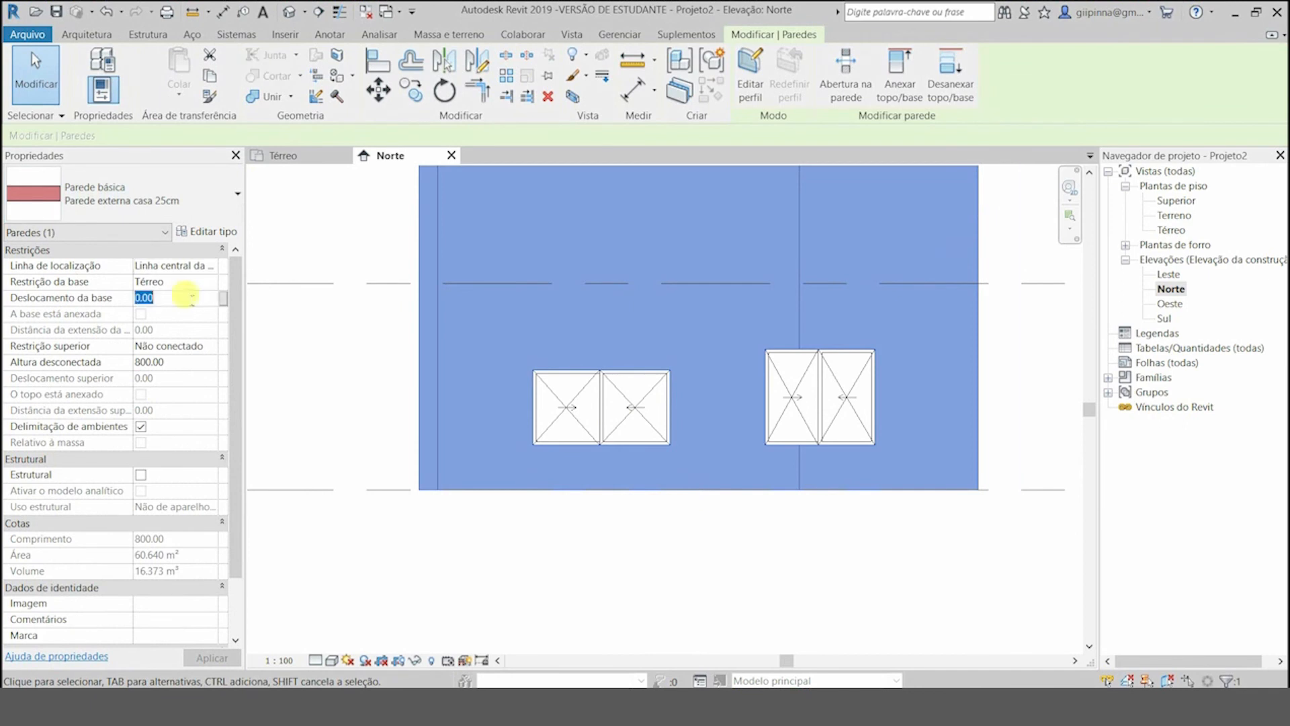
left_click(198, 278)
left_click(314, 396)
Step: Constrain the tops of all three exterior walls to the Superior level in the Norte elevation
scroll(331, 588, "down", 3)
scroll(336, 600, "down", 1)
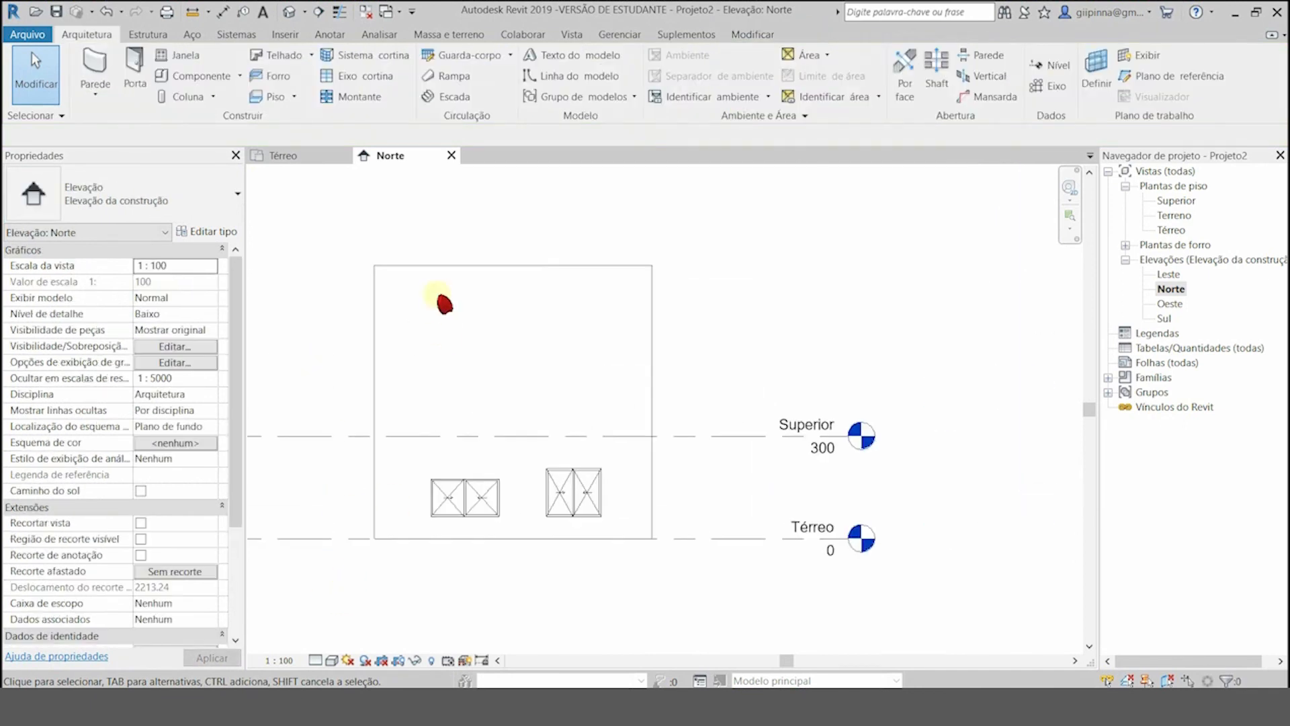
left_click_drag(709, 226, 327, 332)
left_click(178, 350)
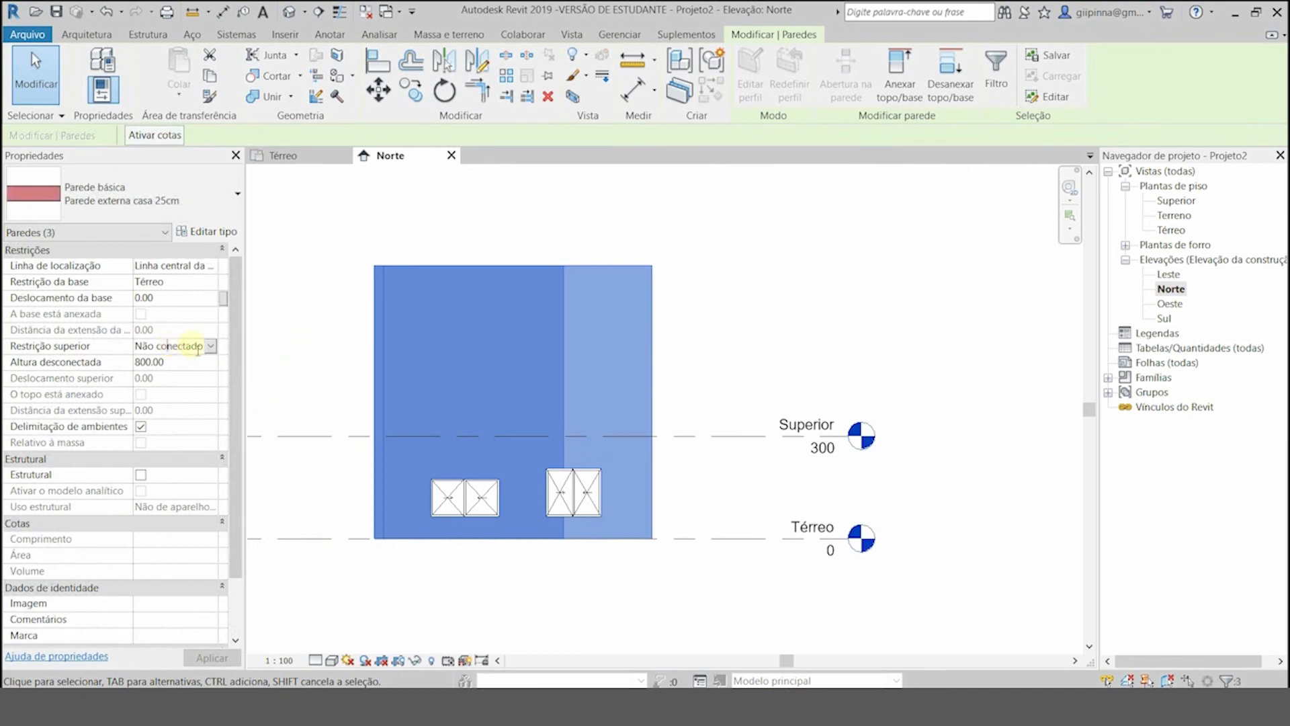
left_click(215, 347)
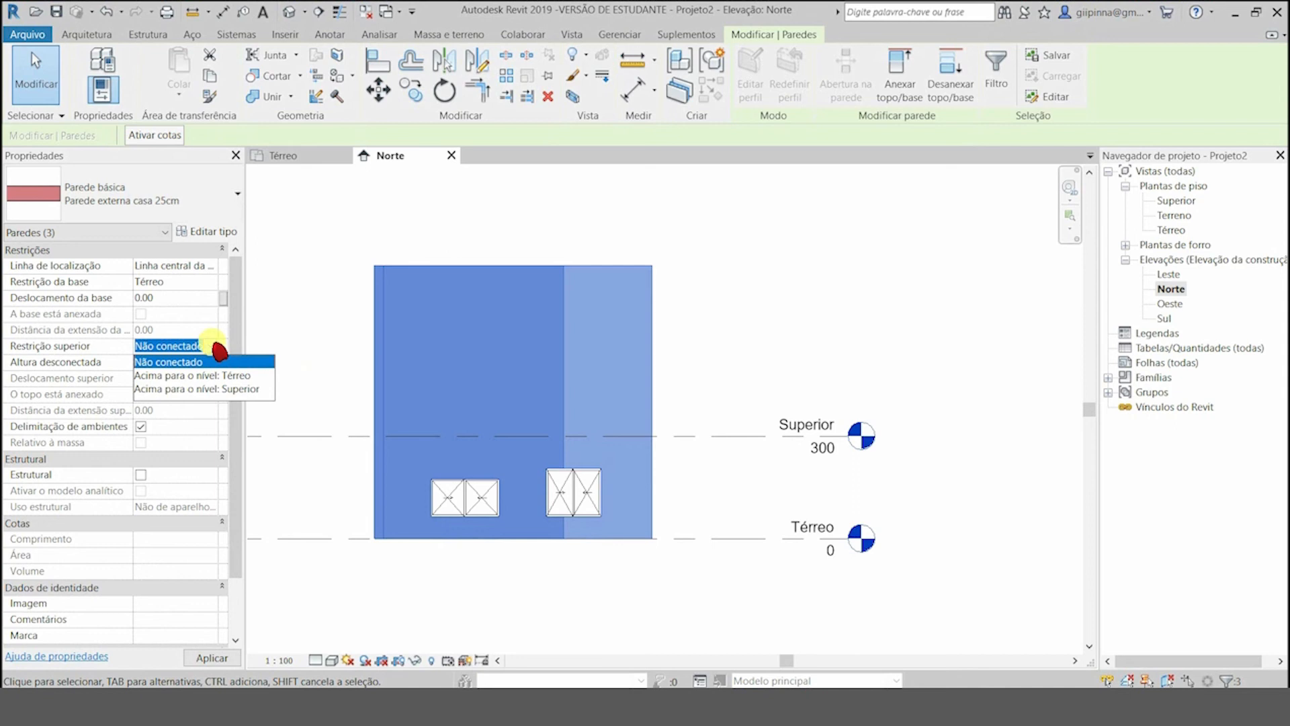
left_click(218, 390)
left_click(215, 660)
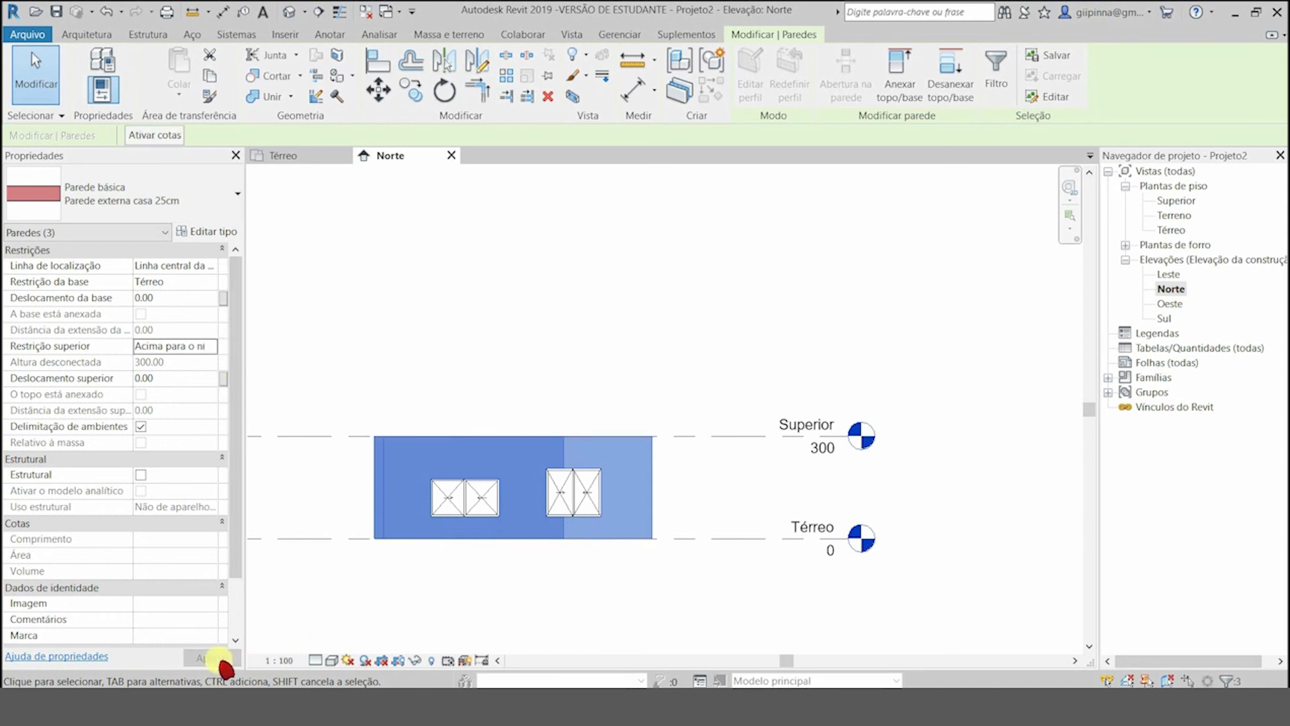
left_click(426, 596)
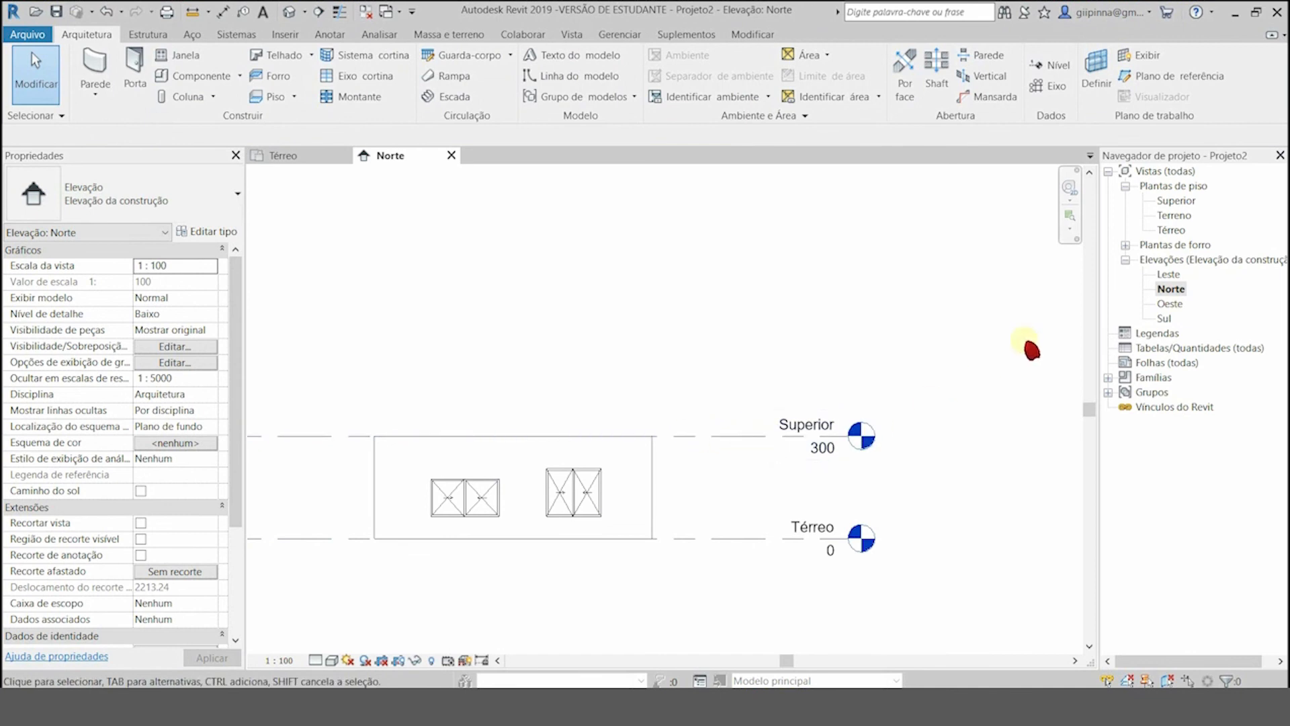
Step: Open the default 3D view and orient it towards the outer face of the wall with the two windows
left_click(572, 35)
left_click(560, 67)
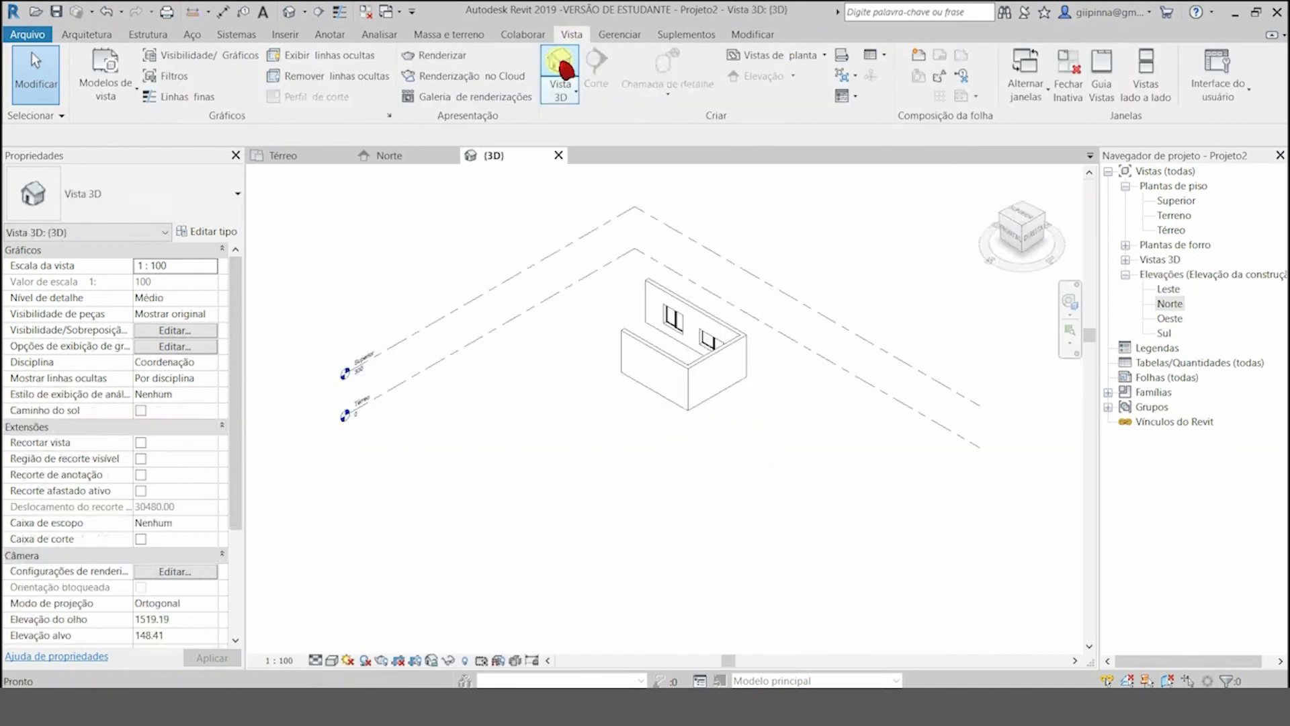
scroll(700, 334, "up", 3)
middle_click_drag(887, 412, 566, 493, "shift")
scroll(435, 572, "down", 3)
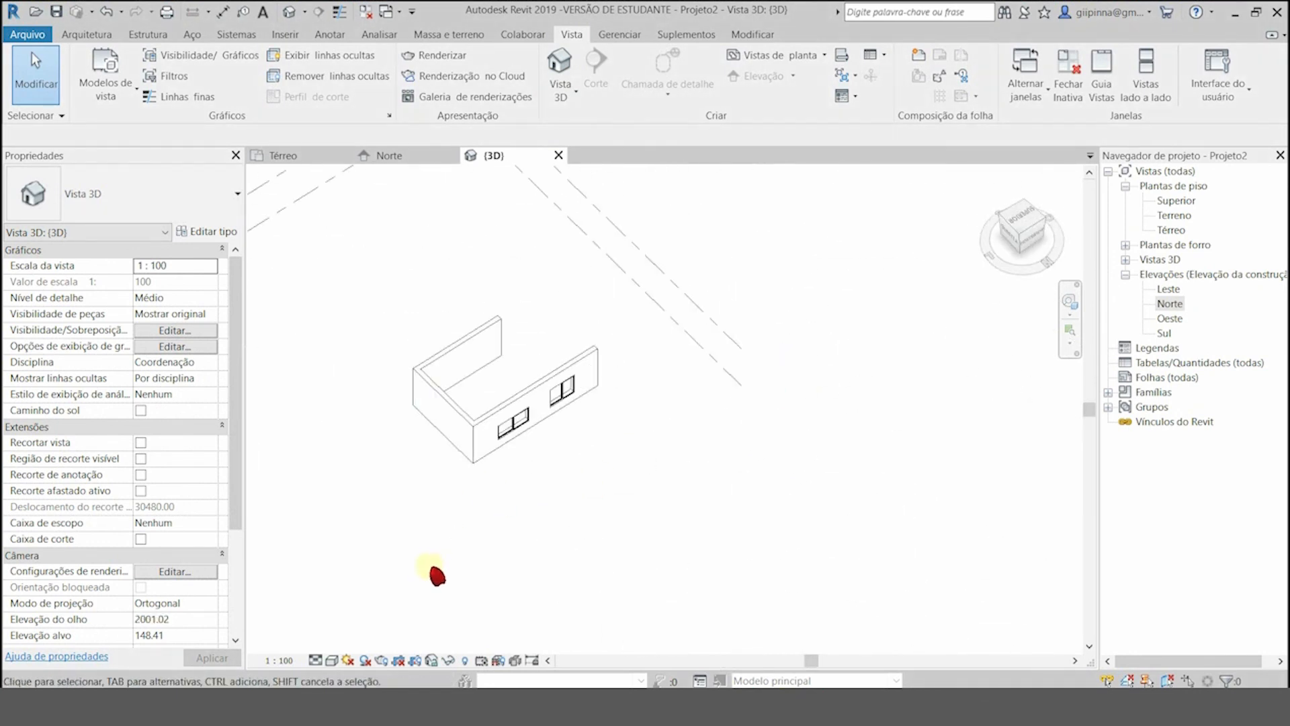
scroll(518, 398, "up", 2)
left_click_drag(1016, 224, 995, 204)
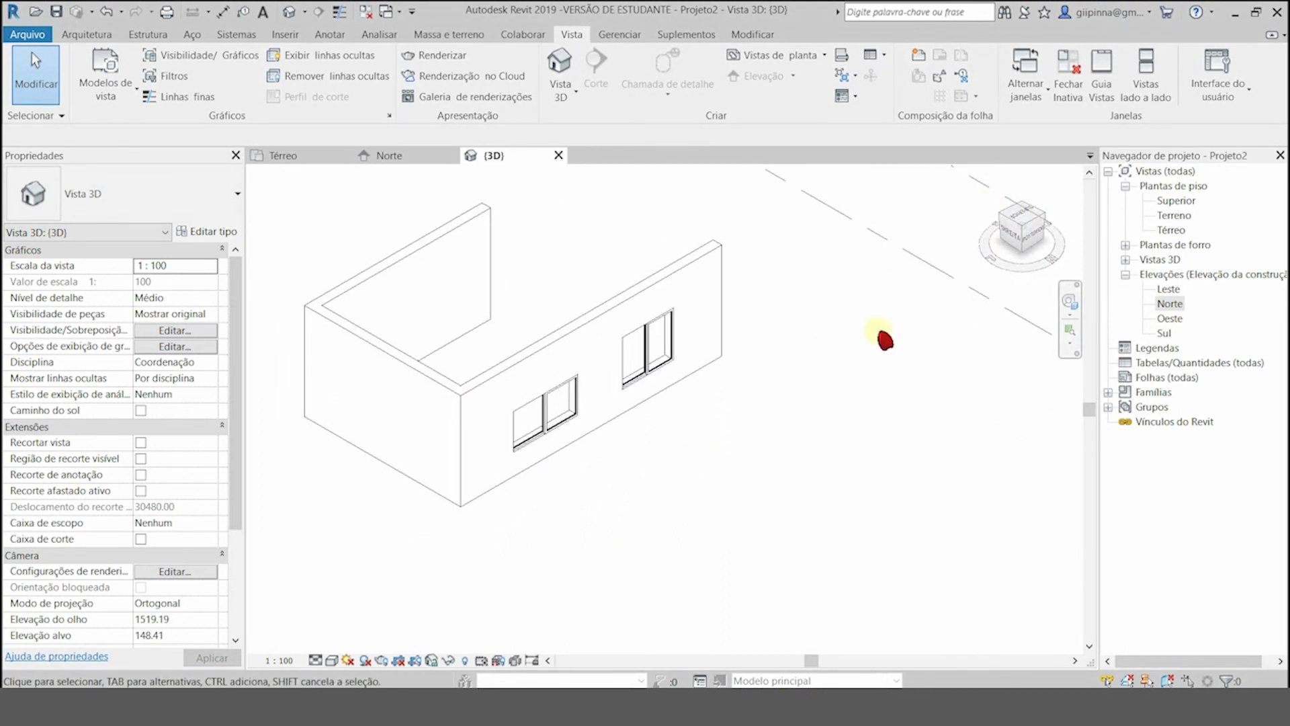
Step: Set the 3D view's visual style to Sombreado
left_click(375, 595)
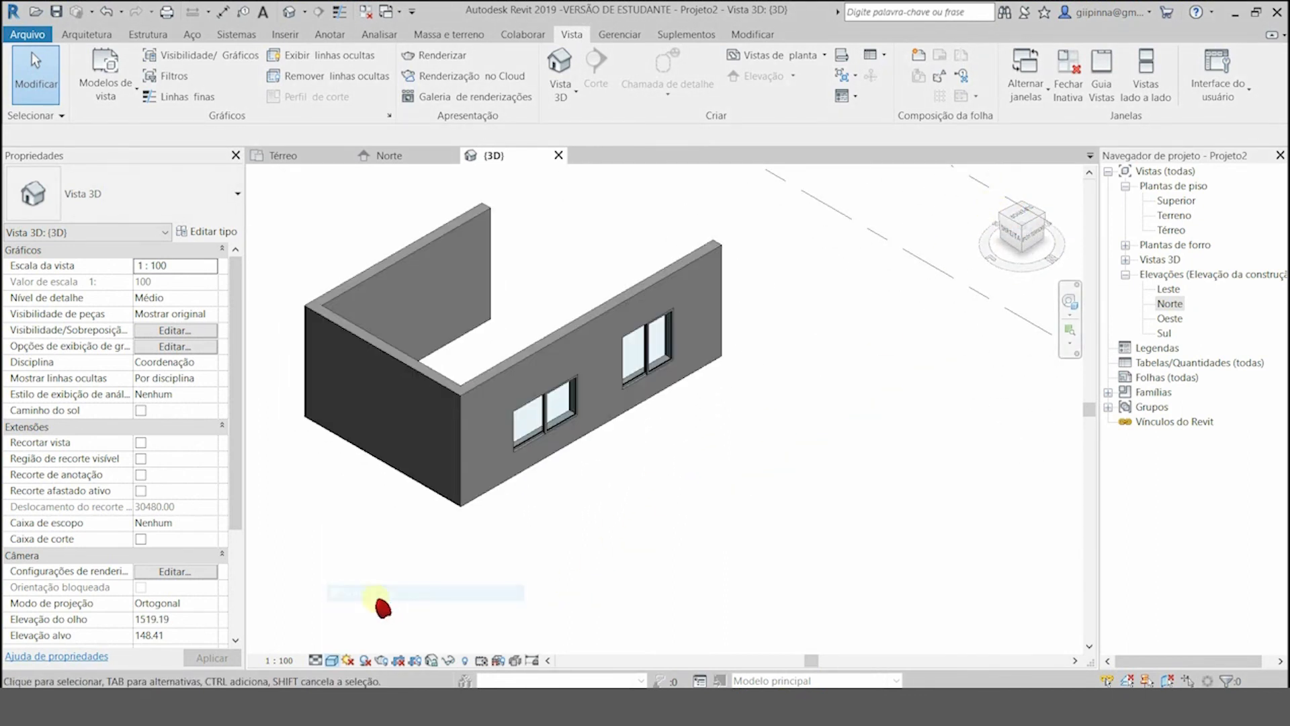
left_click(332, 659)
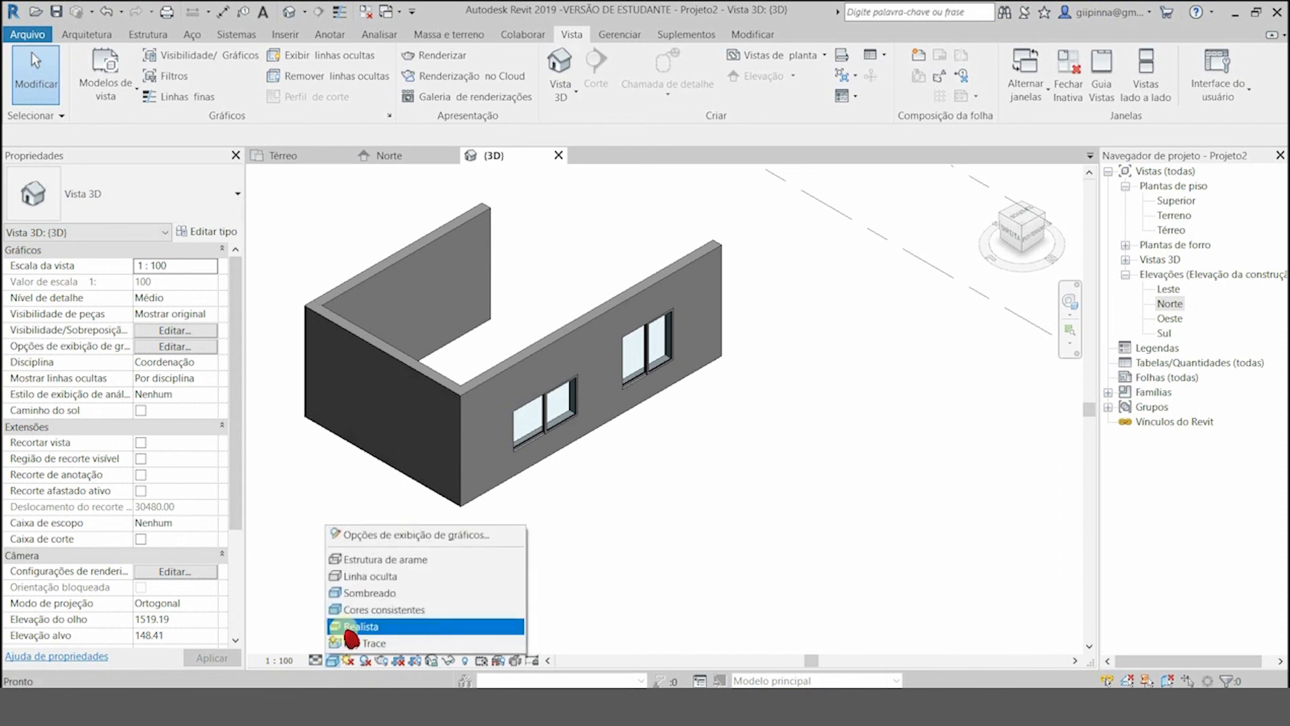
left_click(374, 595)
Step: Flip both sliding windows to the inner face of the upper wall in the Térreo plan and inspect them in the 3D view
scroll(514, 384, "up", 4)
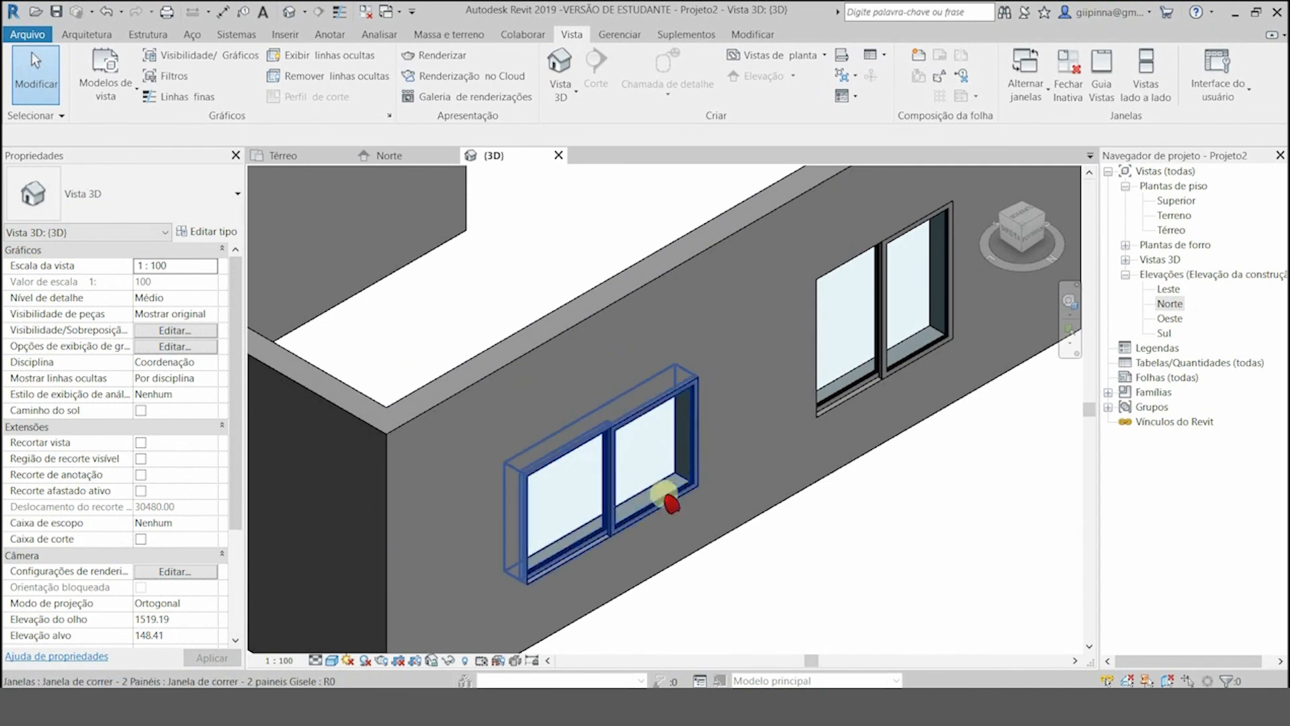
scroll(547, 614, "down", 4)
scroll(628, 536, "up", 5)
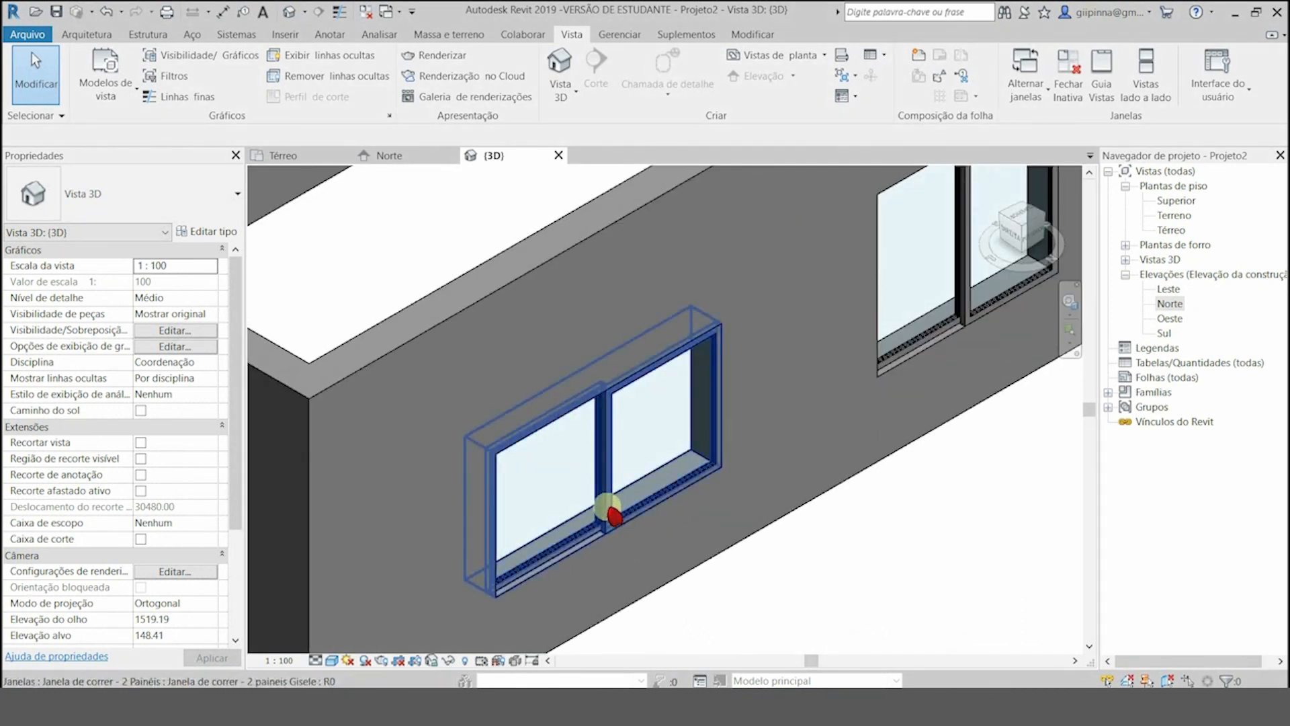
scroll(628, 550, "down", 3)
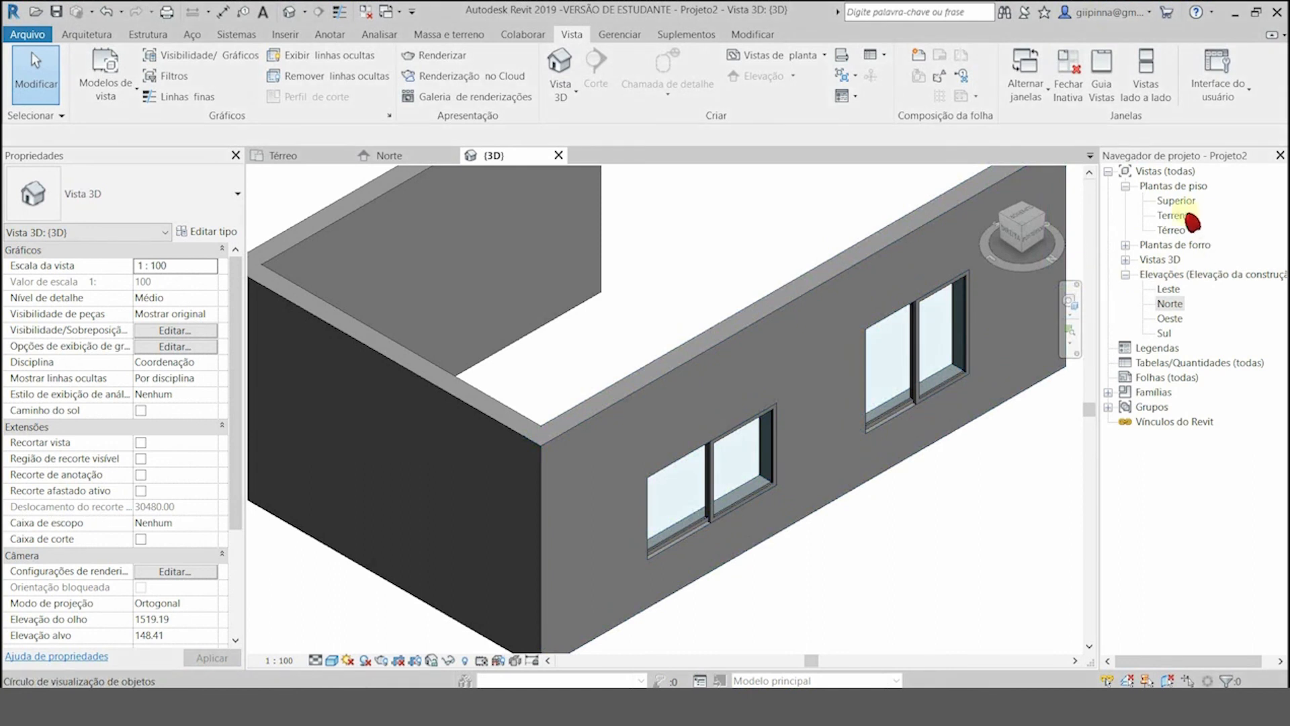
double_click(1173, 231)
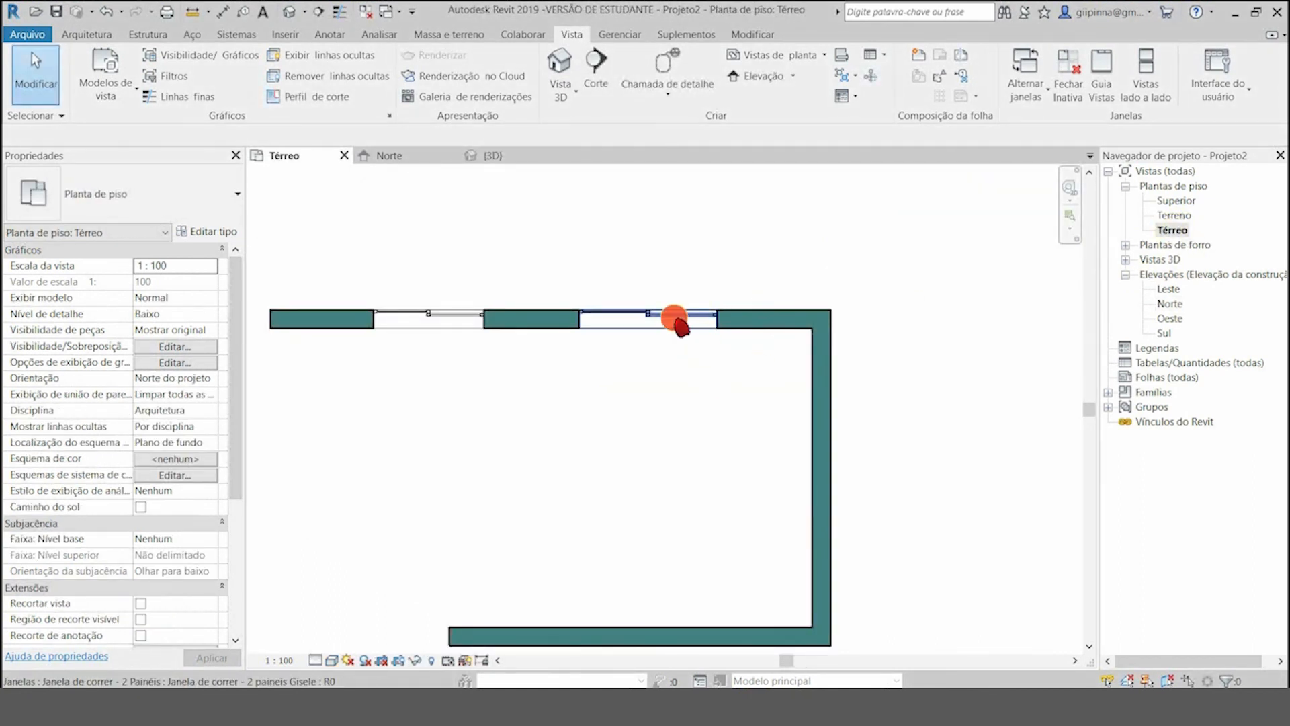
double_click(1167, 259)
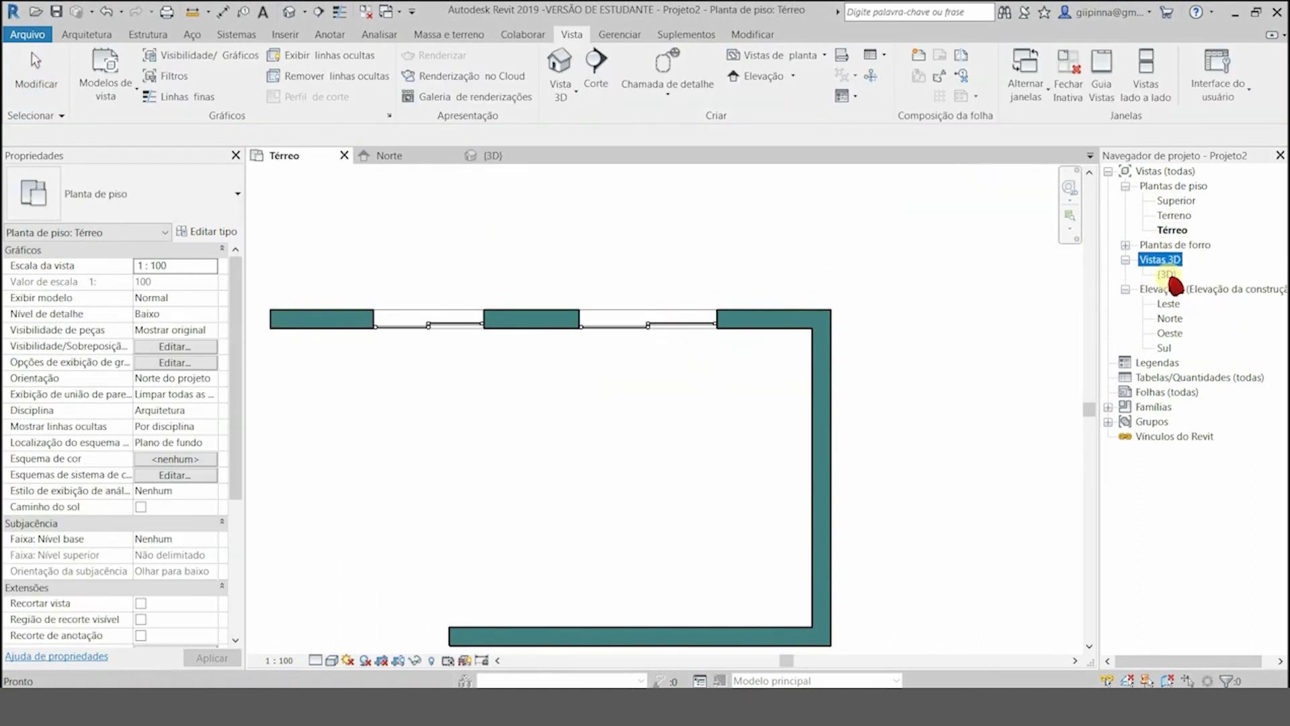
double_click(1168, 275)
scroll(685, 551, "up", 3)
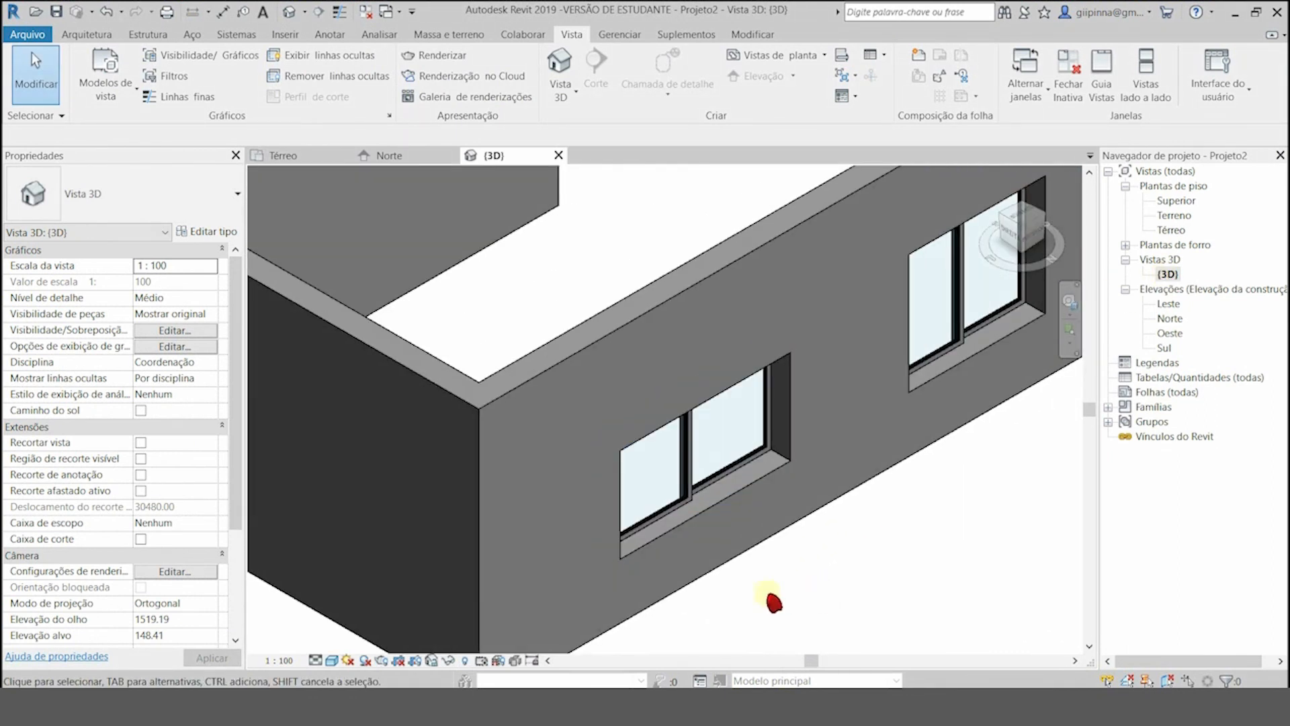
scroll(774, 602, "down", 2)
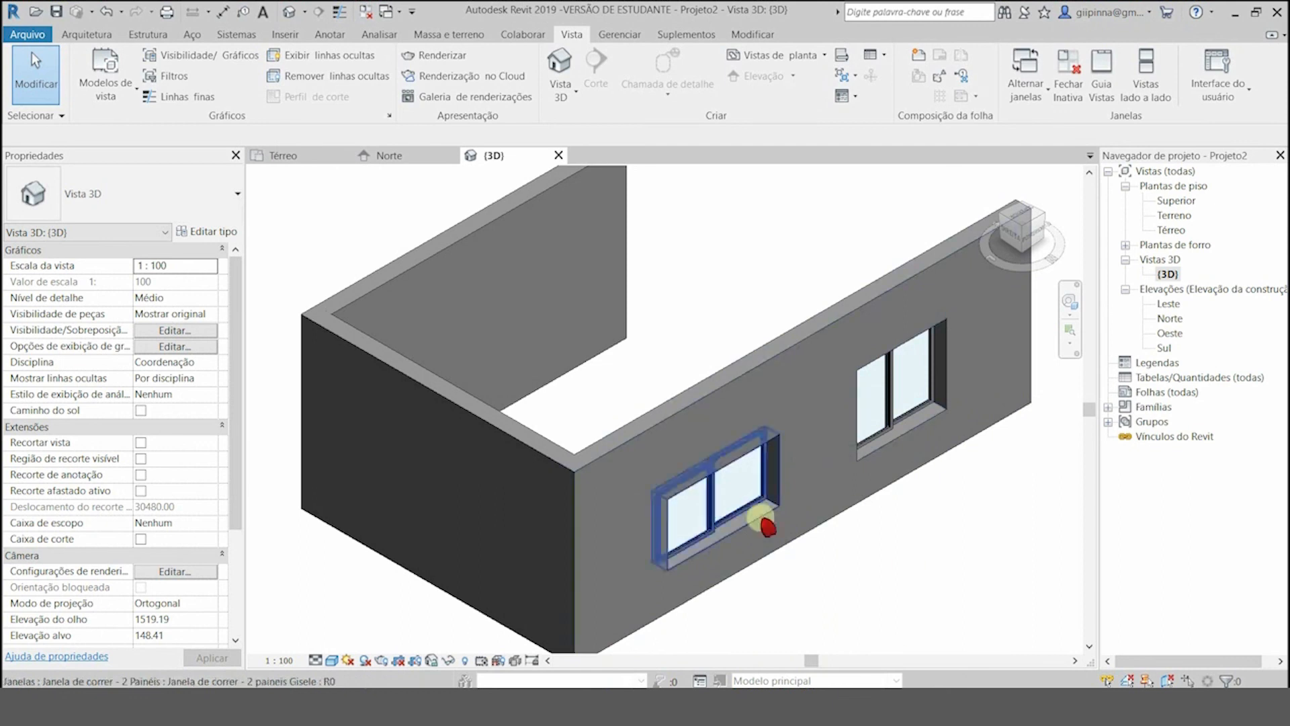
scroll(672, 608, "up", 2)
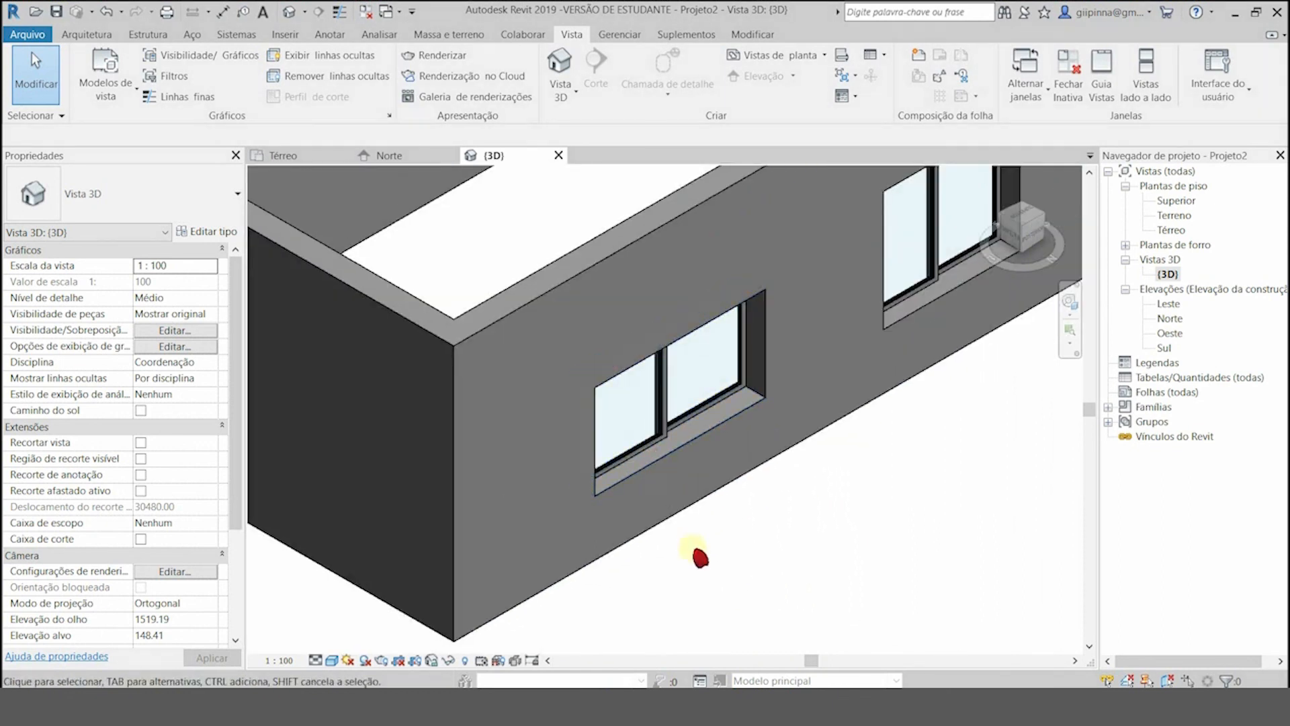
scroll(678, 568, "down", 3)
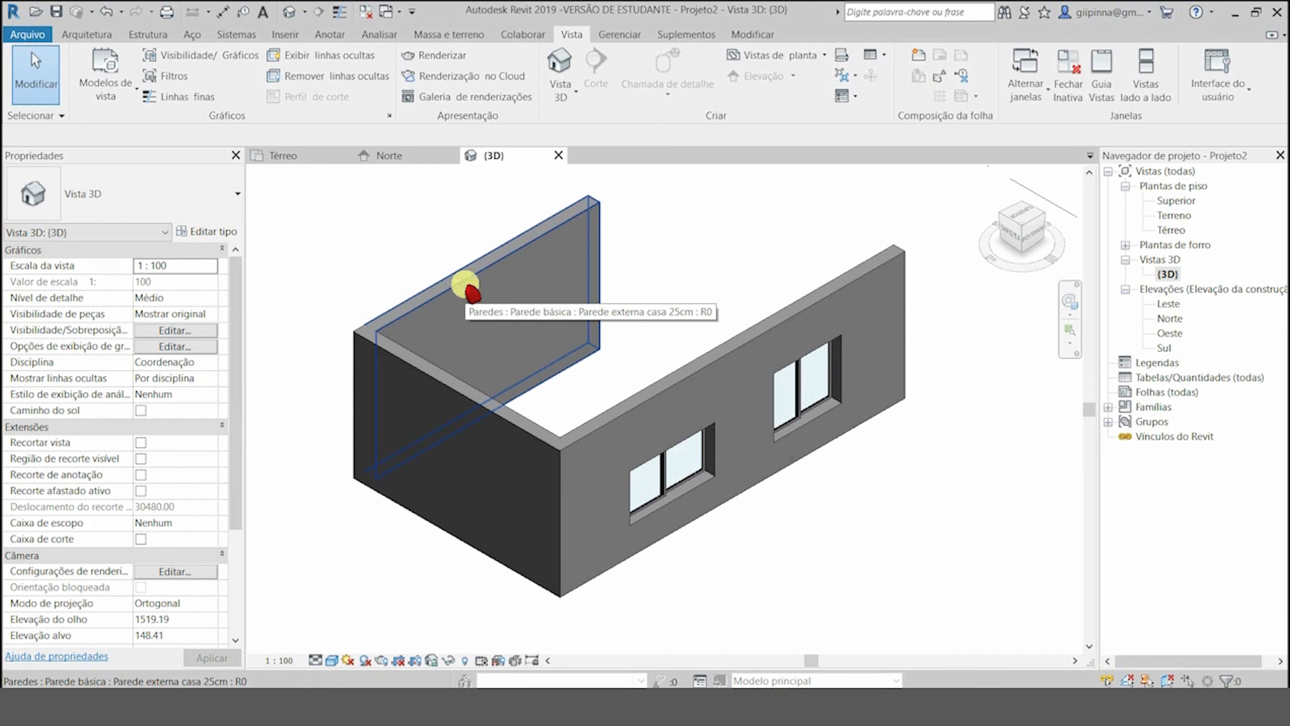
Step: Look through the project's Famílias categories and expand the Perfis family list
left_click(1111, 407)
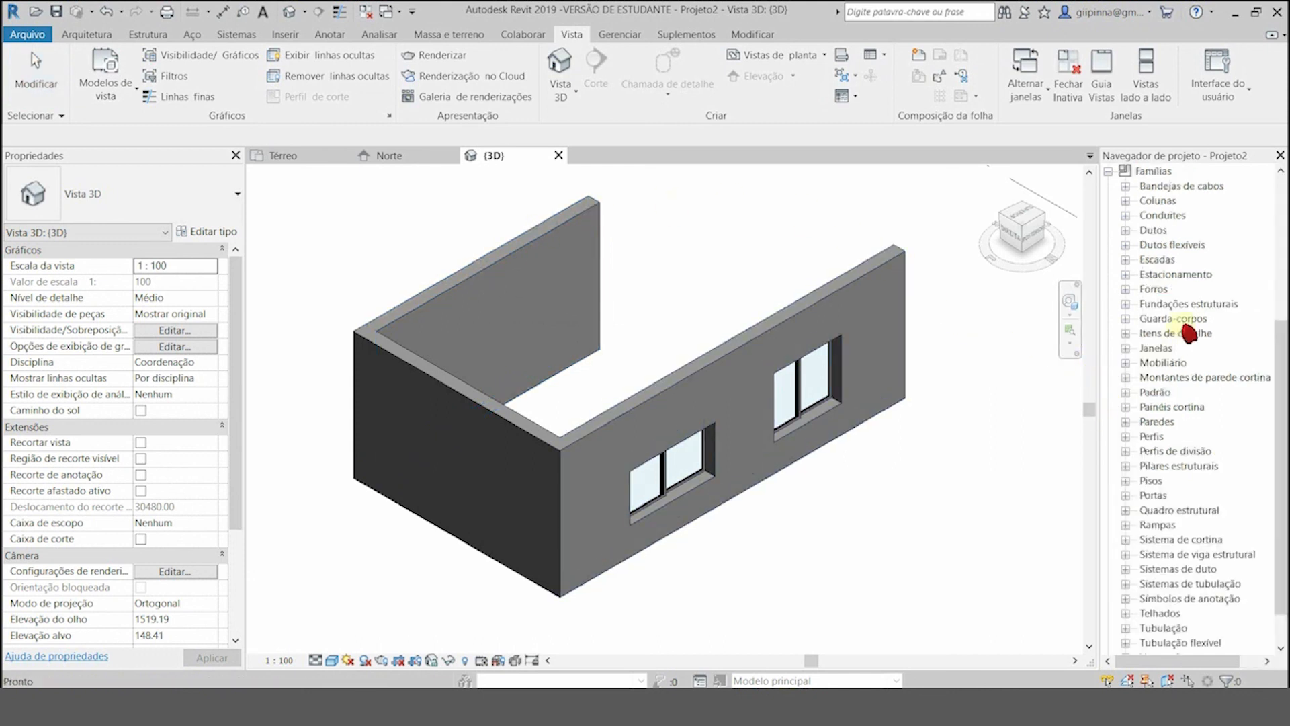
scroll(1172, 289, "down", 1)
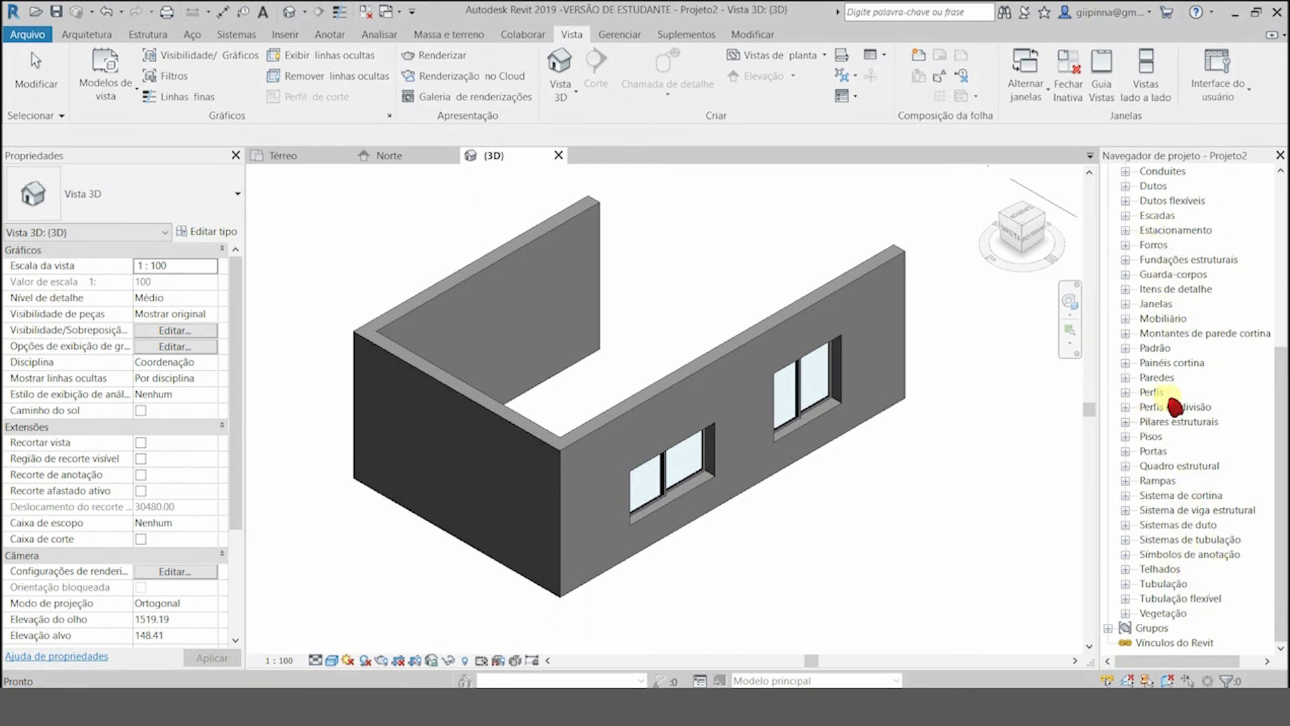
left_click_drag(1281, 360, 1283, 271)
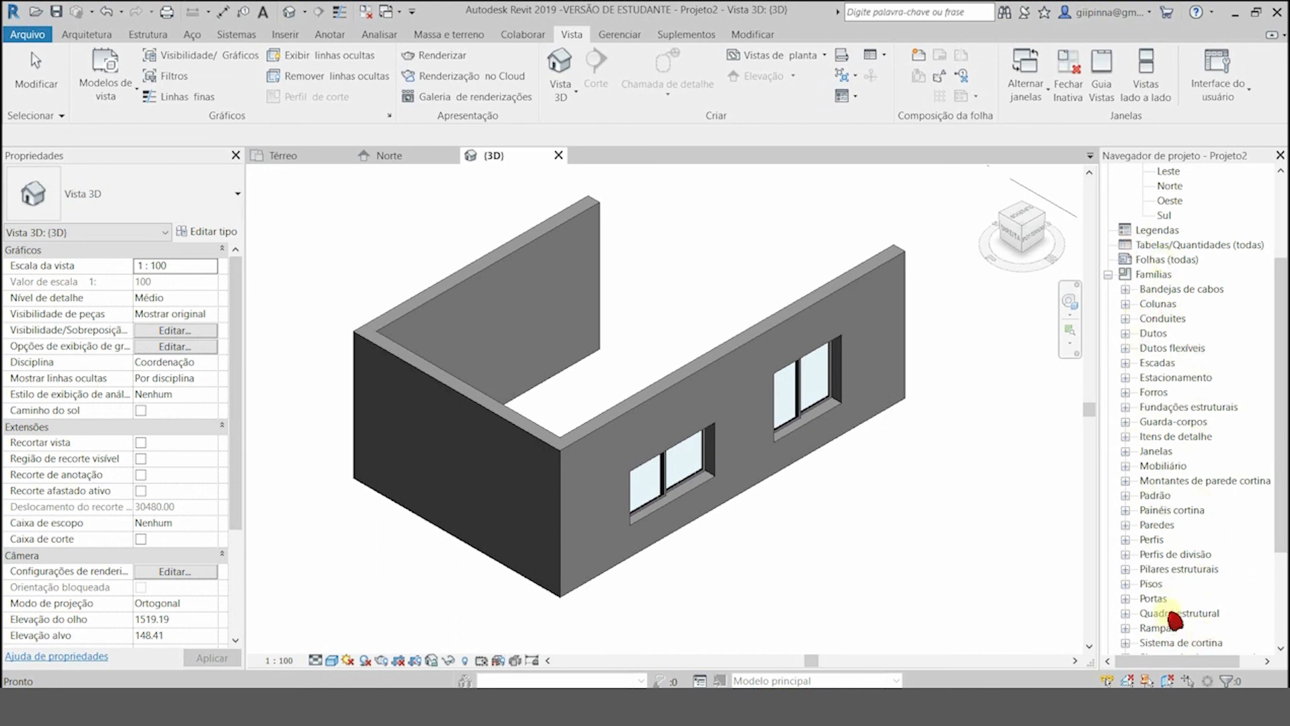
left_click_drag(1284, 351, 1285, 470)
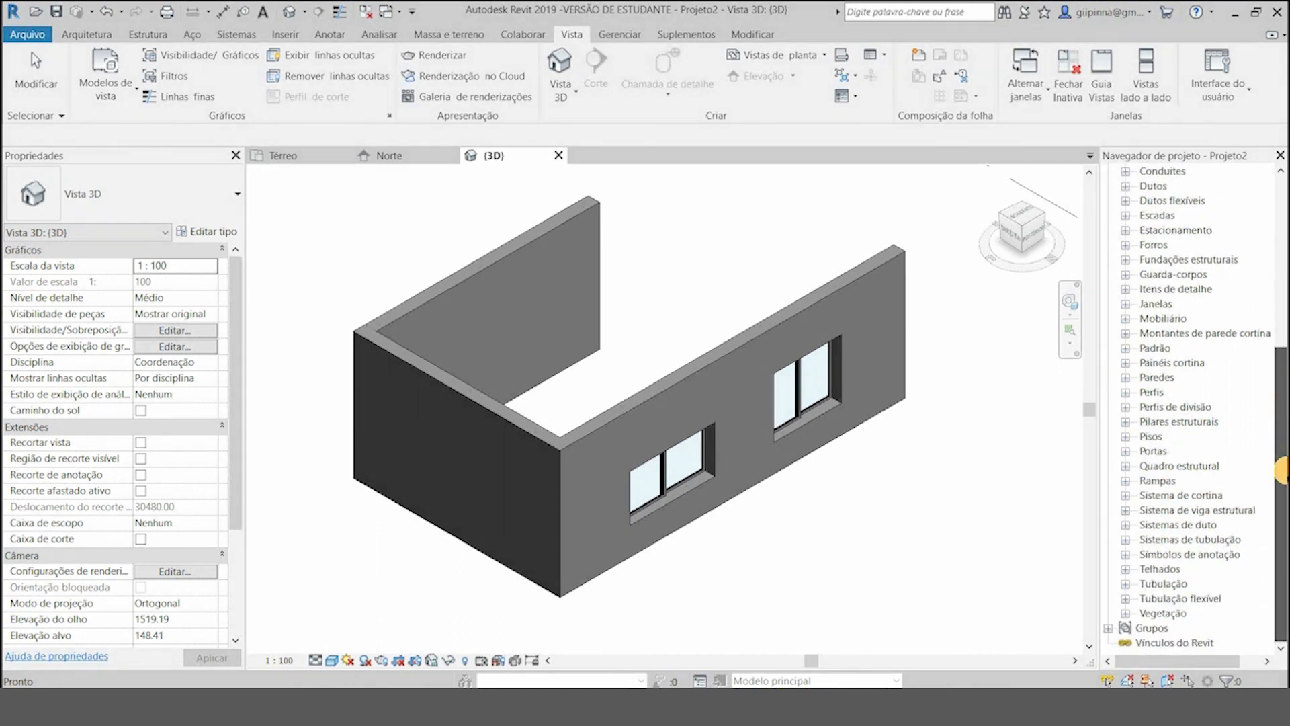
left_click(1126, 392)
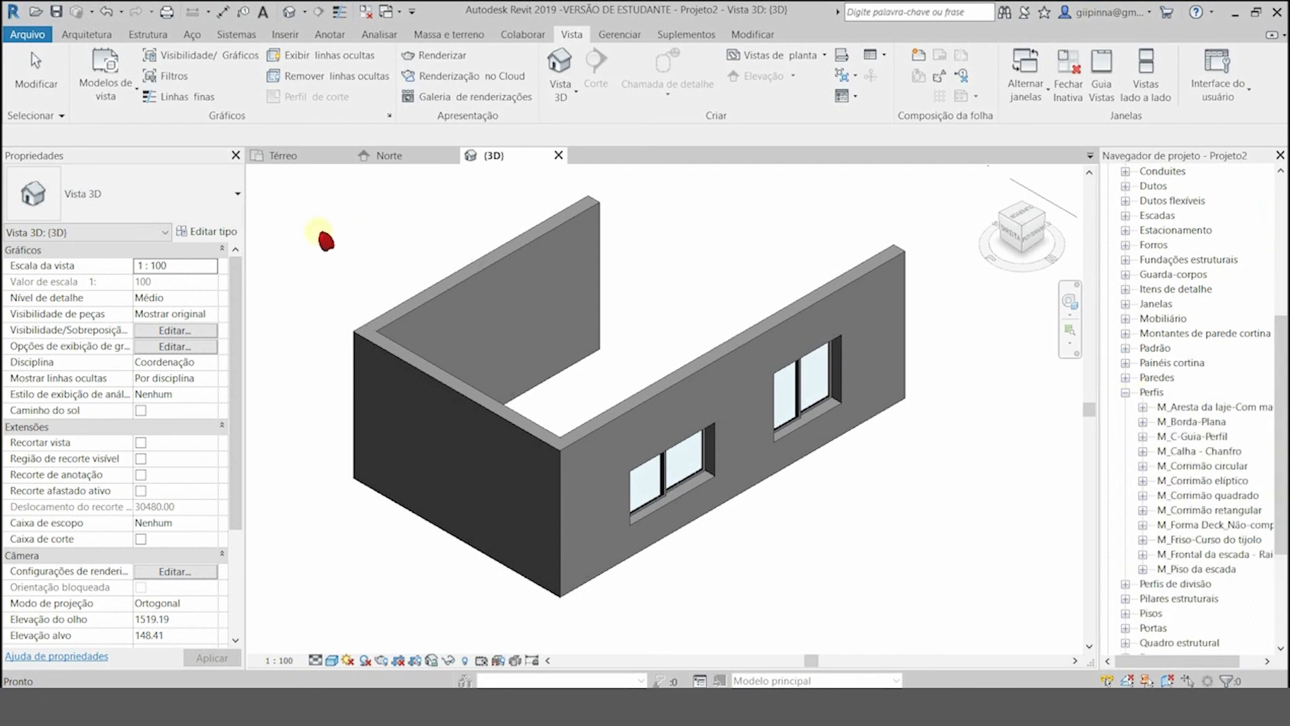